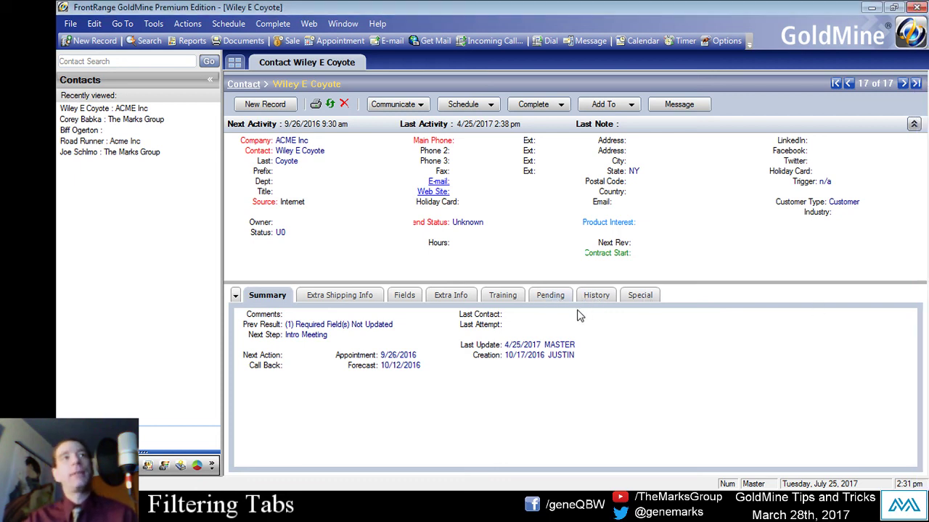
Display the contact's pending activities and toggle the list's column filtering off and back on
{"action": "left_click", "coordinate": [552, 298]}
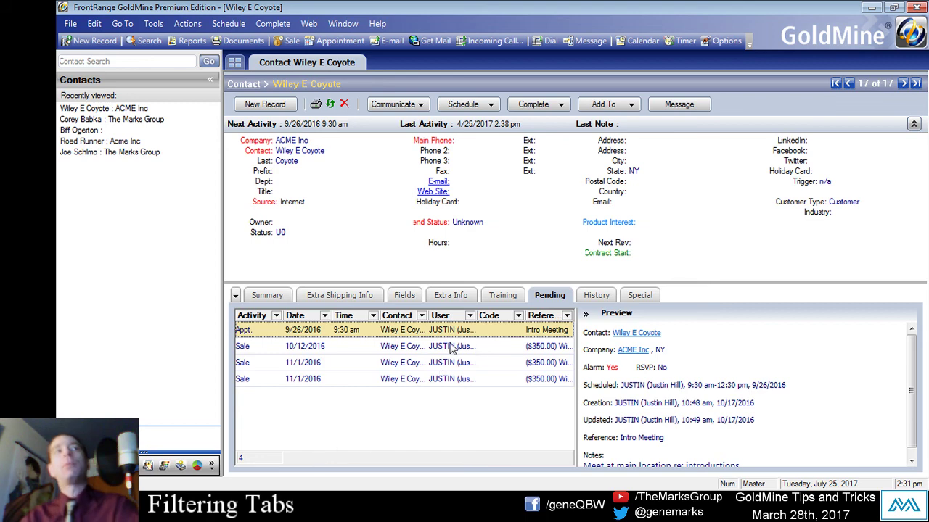
{"action": "right_click", "coordinate": [407, 338]}
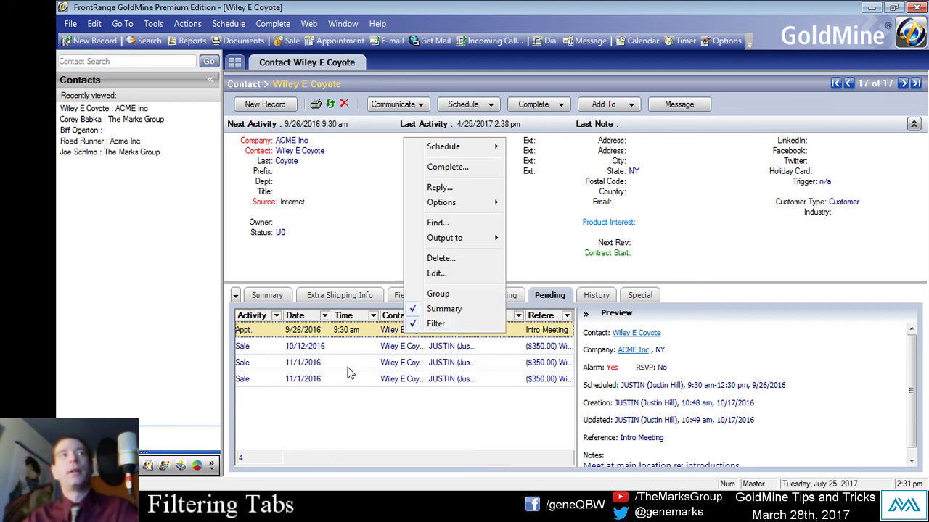
{"action": "left_click", "coordinate": [425, 324]}
{"action": "right_click", "coordinate": [408, 339]}
{"action": "left_click", "coordinate": [441, 324]}
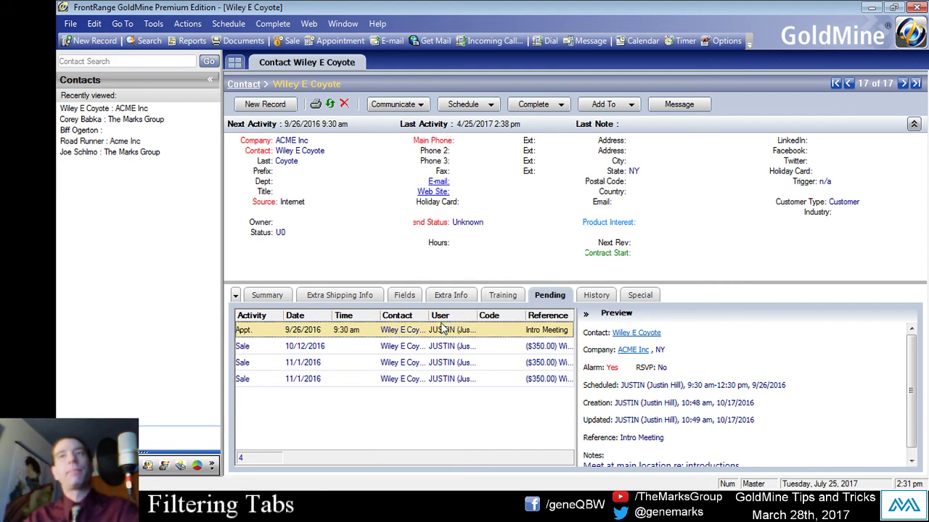
{"action": "right_click", "coordinate": [391, 334]}
{"action": "left_click", "coordinate": [428, 320]}
{"action": "right_click", "coordinate": [440, 338]}
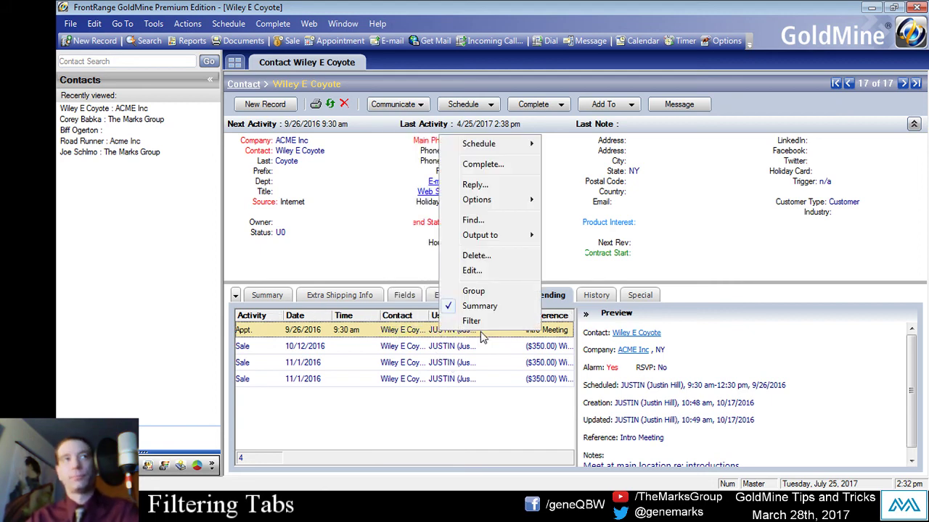
{"action": "left_click", "coordinate": [484, 321]}
{"action": "right_click", "coordinate": [434, 337]}
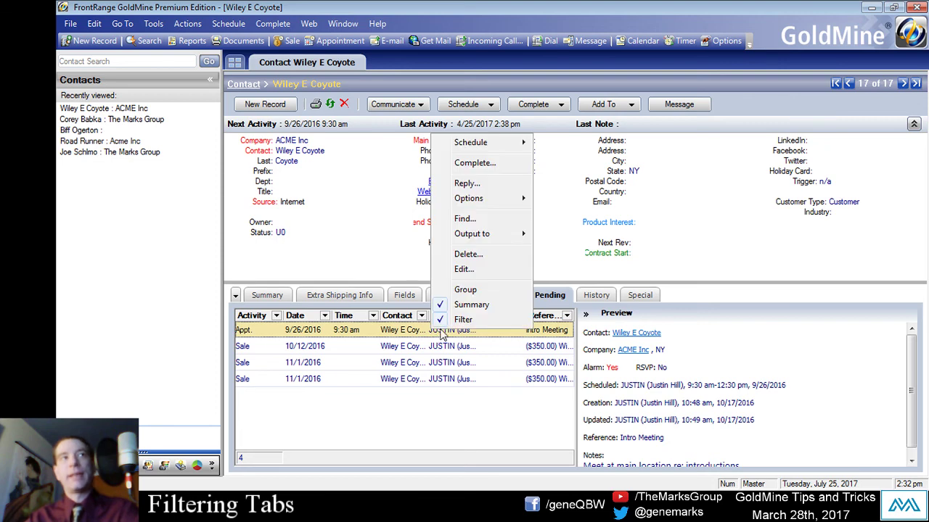
{"action": "left_click", "coordinate": [450, 325]}
{"action": "right_click", "coordinate": [452, 336]}
{"action": "left_click", "coordinate": [478, 324]}
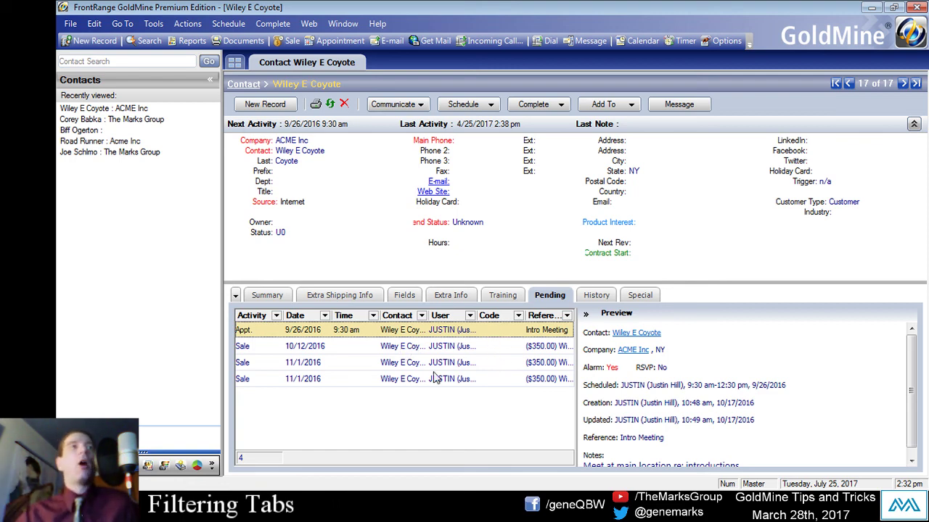
Filter the pending activities by their assigned user, and clear that filter
{"action": "right_click", "coordinate": [411, 412]}
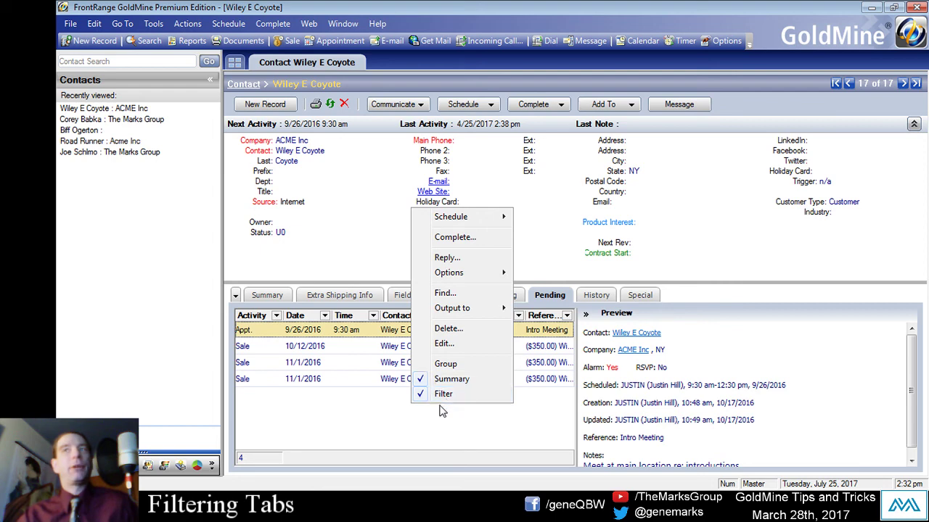
{"action": "left_click", "coordinate": [444, 396]}
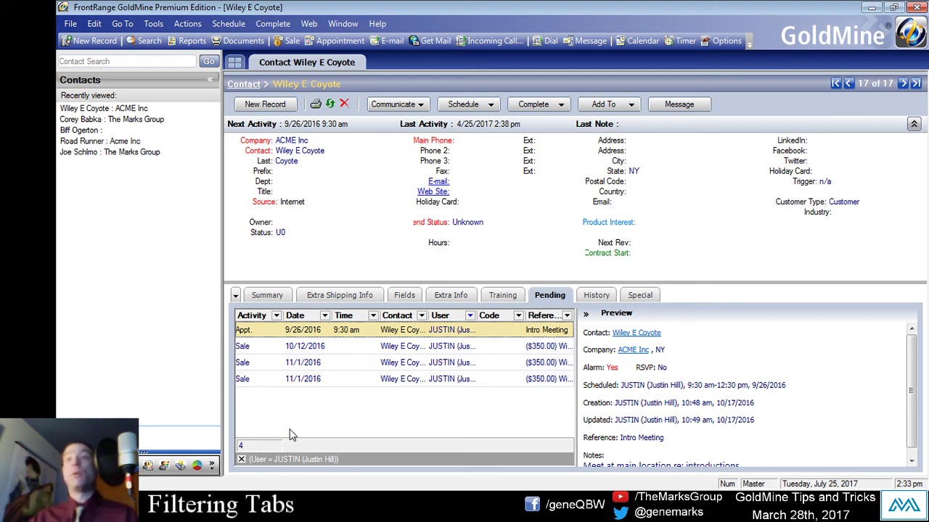
{"action": "left_click", "coordinate": [242, 459]}
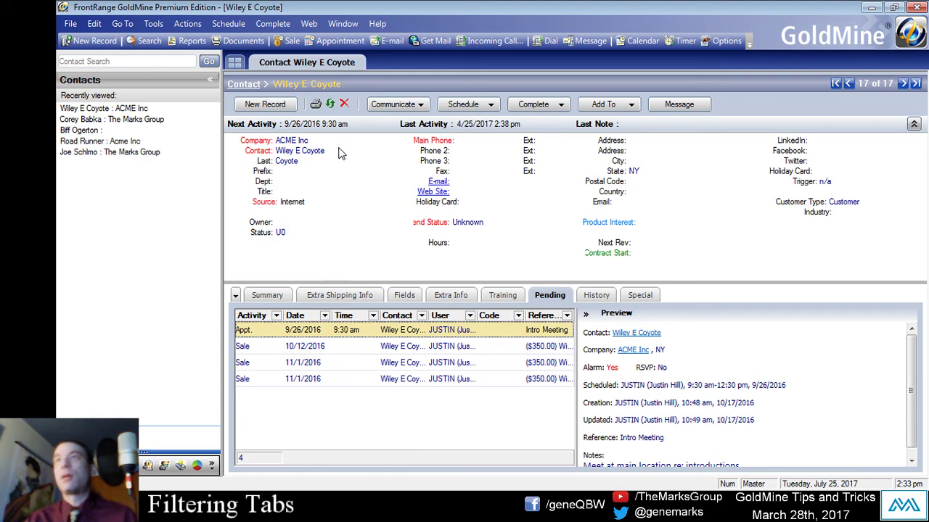
Complete a next action for the contact with the reference "Training" and the note "Put in some notes."
{"action": "left_click", "coordinate": [283, 24]}
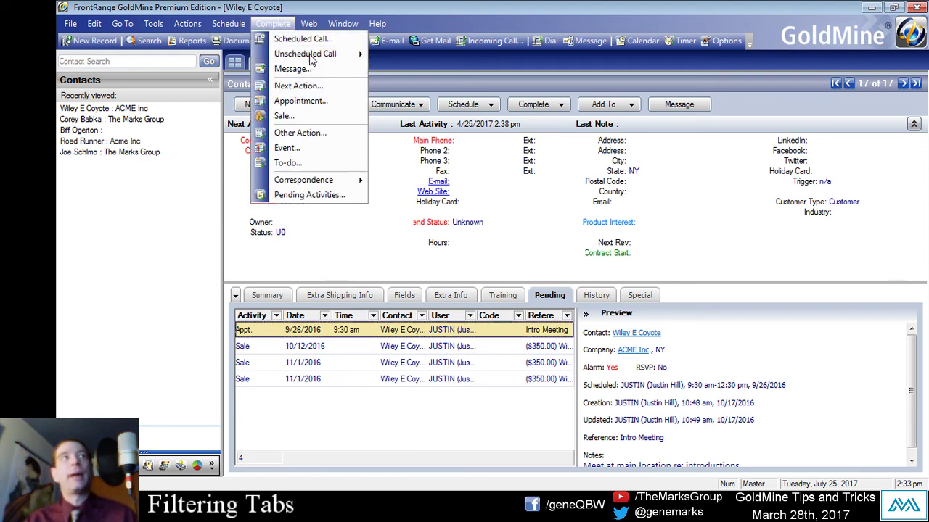
{"action": "left_click", "coordinate": [300, 86]}
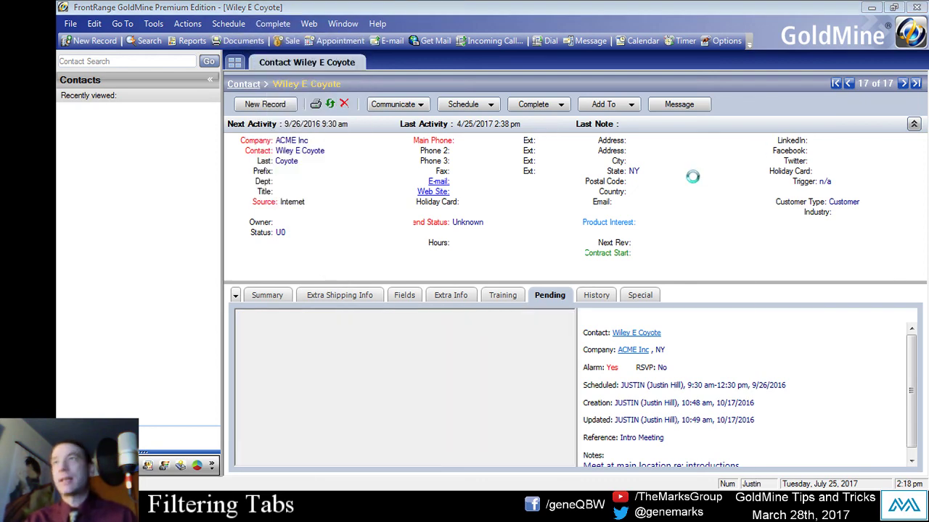
{"action": "left_click_drag", "start_coordinate": [658, 159], "coordinate": [657, 136]}
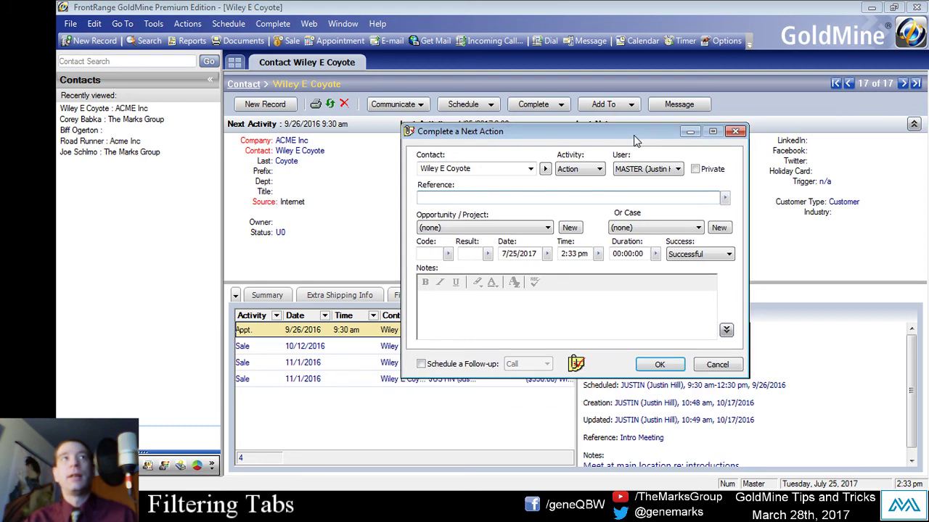
{"action": "left_click", "coordinate": [520, 195]}
{"action": "type", "text": "Trainig"}
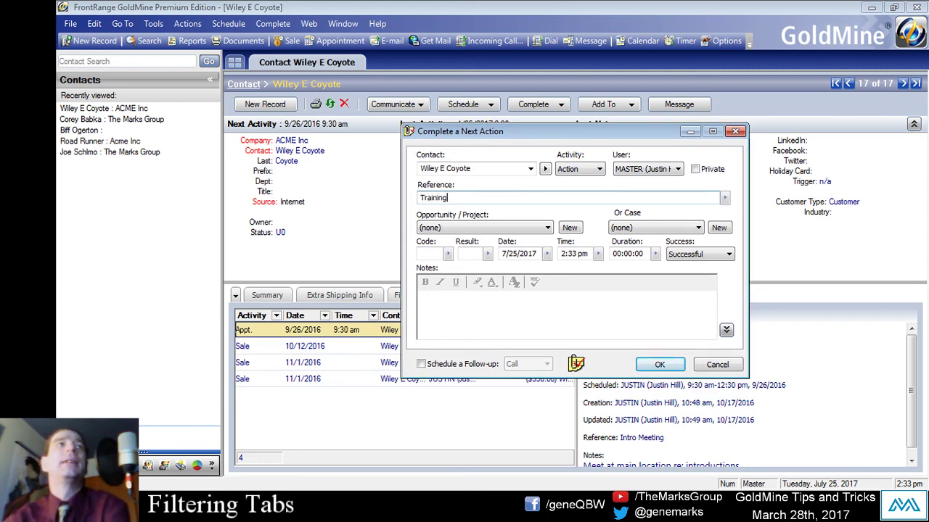
{"action": "left_click", "coordinate": [504, 306]}
{"action": "type", "text": "Put in some notes."}
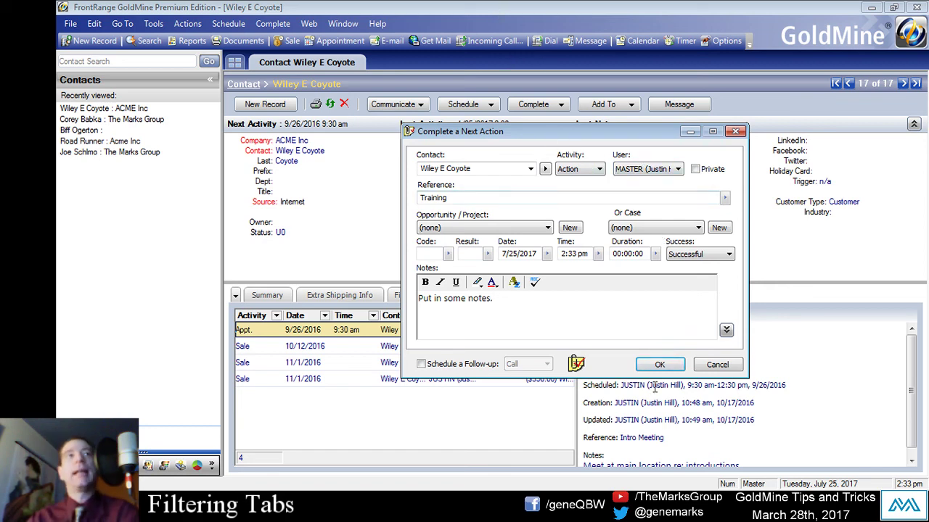
{"action": "left_click", "coordinate": [660, 365]}
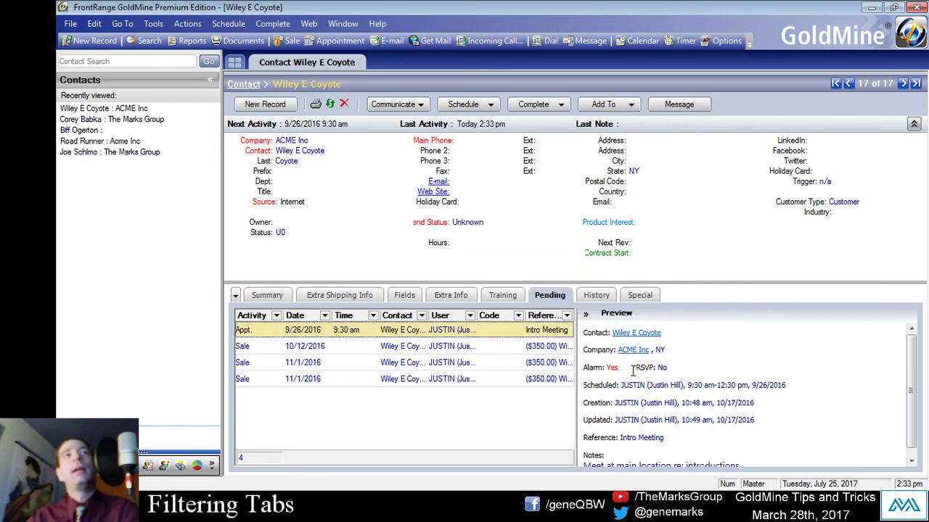
Look through the contact's Training and Pending lists and display the History list
{"action": "left_click", "coordinate": [501, 299]}
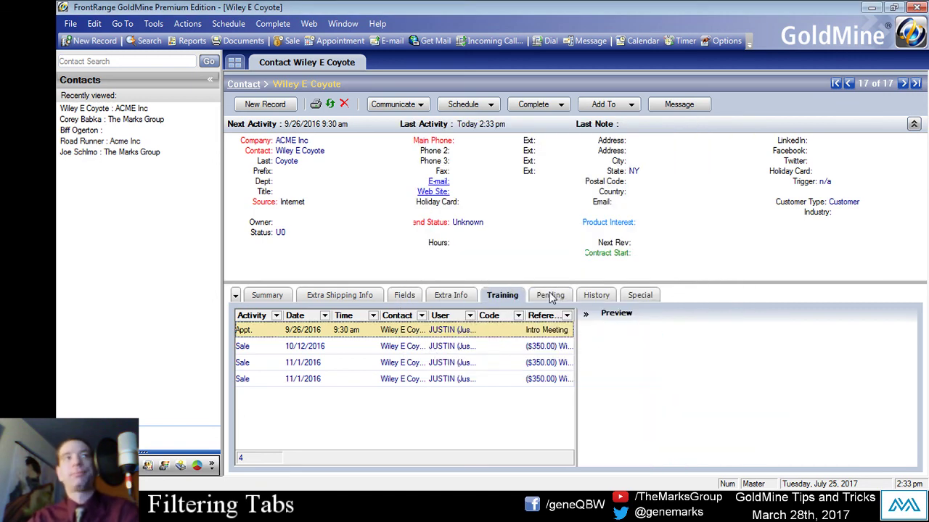
{"action": "left_click", "coordinate": [550, 296]}
{"action": "left_click", "coordinate": [598, 296]}
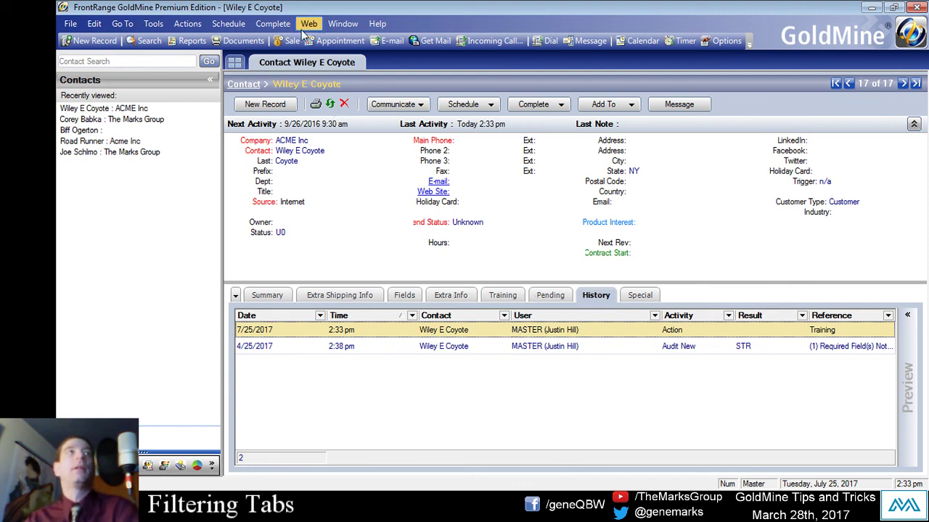
Complete a second next action for the contact with the reference "Service", assigned to a user other than MASTER
{"action": "left_click", "coordinate": [273, 24]}
{"action": "key", "text": "Escape"}
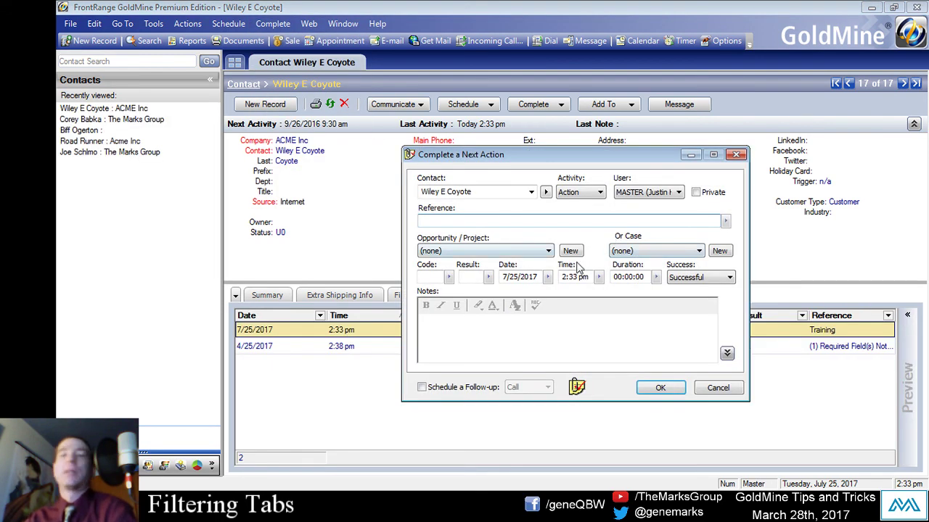
{"action": "type", "text": "s"}
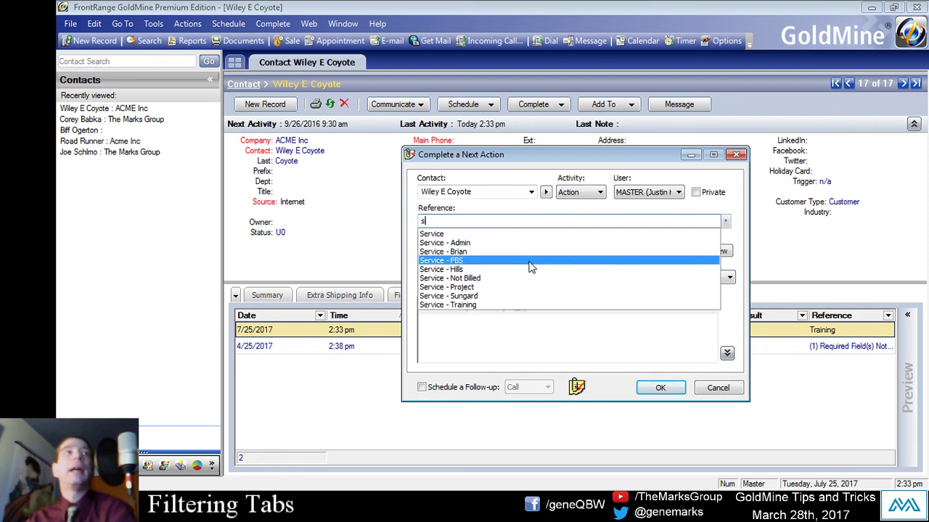
{"action": "left_click", "coordinate": [444, 234]}
{"action": "left_click", "coordinate": [646, 192]}
{"action": "left_click", "coordinate": [646, 266]}
{"action": "left_click", "coordinate": [662, 388]}
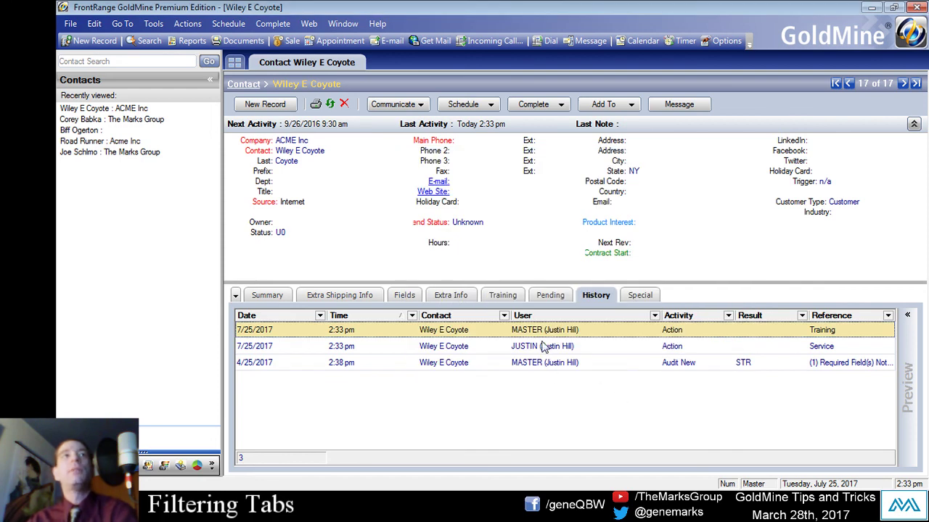
Compare the history entries' users and filter the history to the Service entry's user, clearing that filter at the end
{"action": "left_click", "coordinate": [542, 347]}
{"action": "left_click", "coordinate": [539, 367]}
{"action": "left_click", "coordinate": [543, 347]}
{"action": "left_click", "coordinate": [539, 363]}
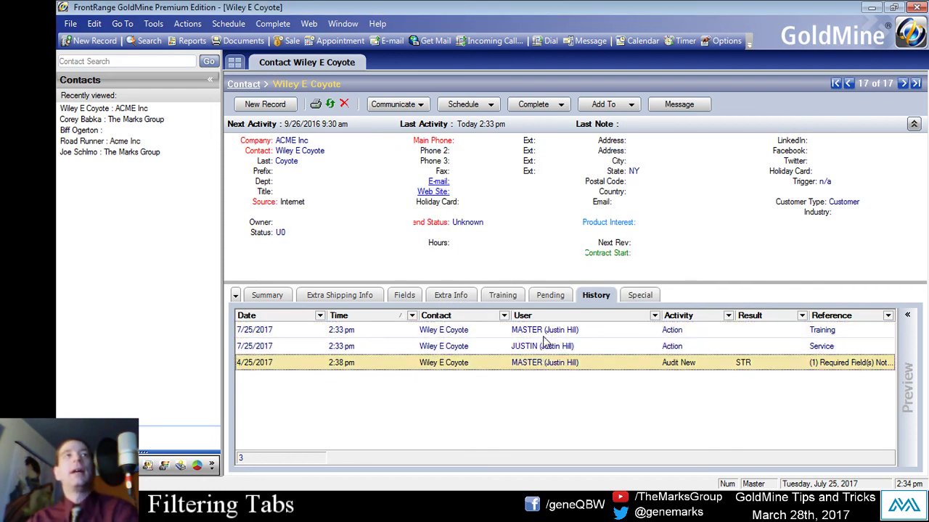
{"action": "left_click", "coordinate": [543, 335]}
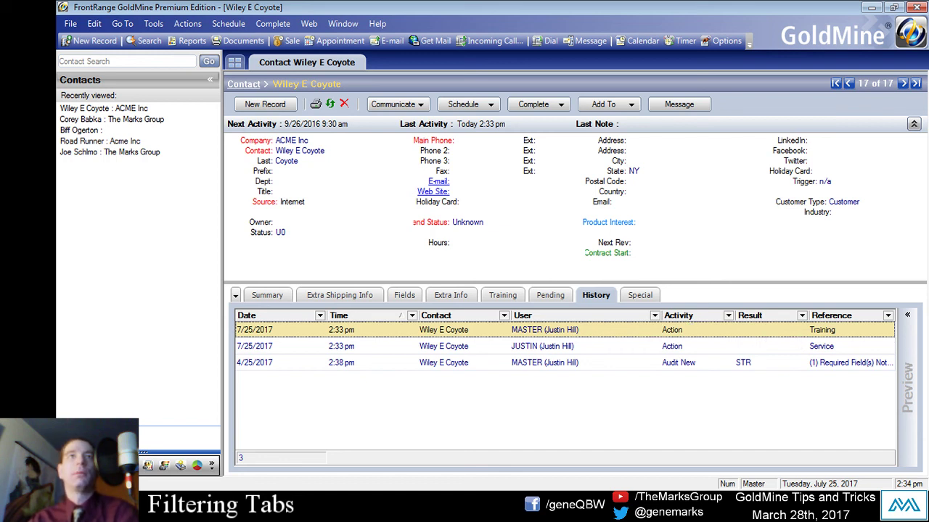
{"action": "left_click", "coordinate": [580, 348]}
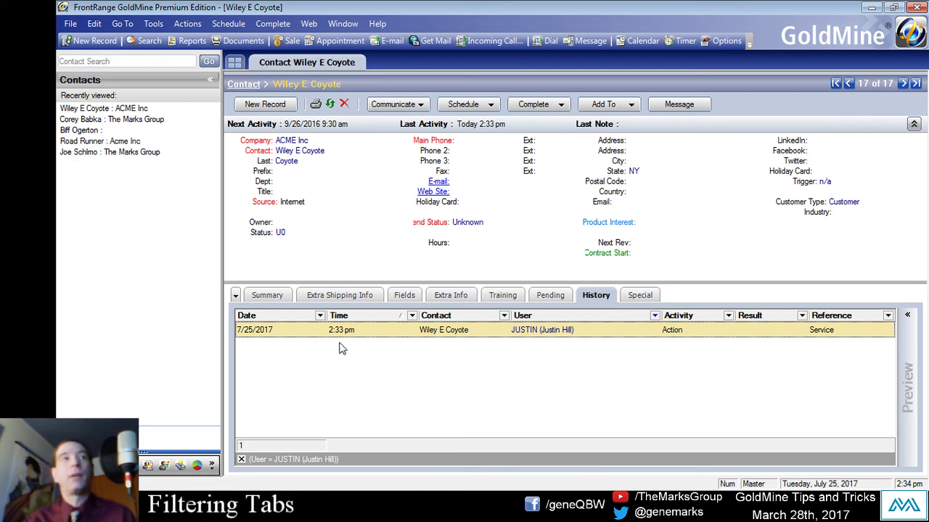
{"action": "left_click", "coordinate": [242, 460]}
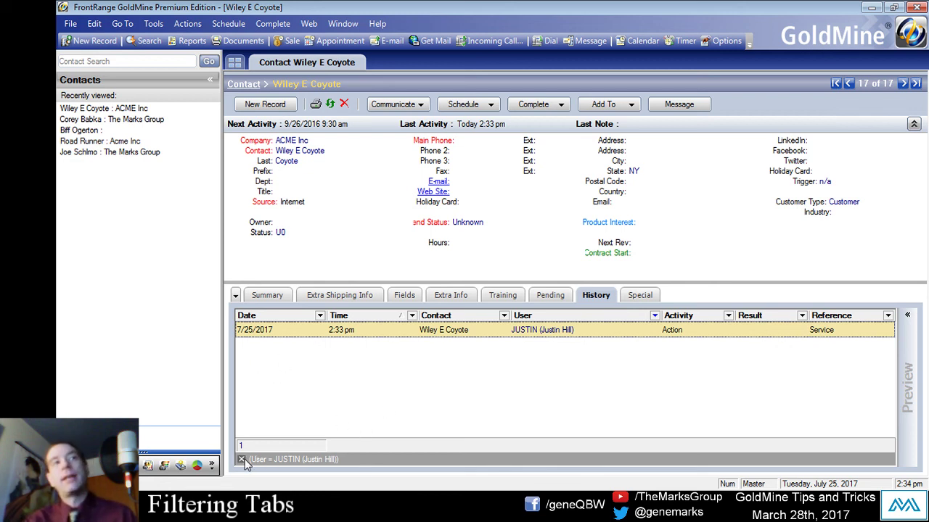
Sort the contact's pending activities by date, and apply and clear a filter on their user
{"action": "left_click", "coordinate": [548, 295]}
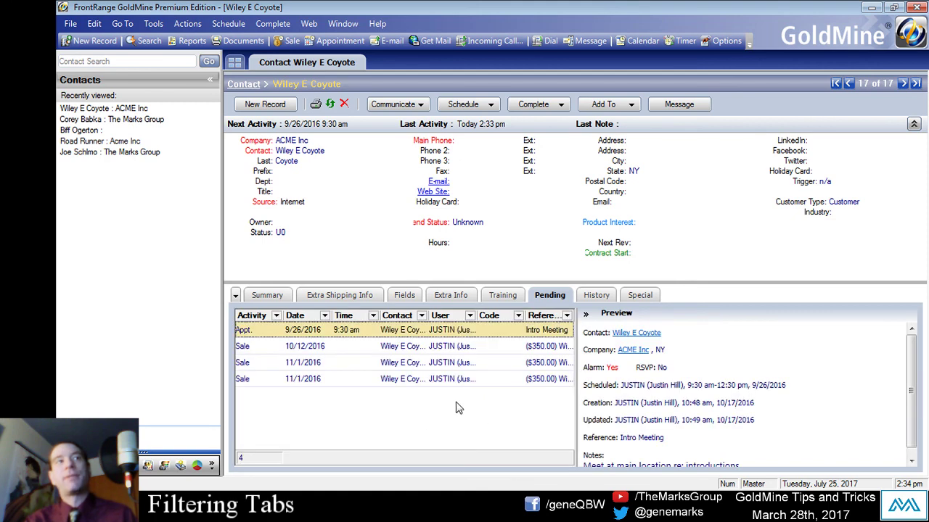
{"action": "right_click", "coordinate": [372, 398]}
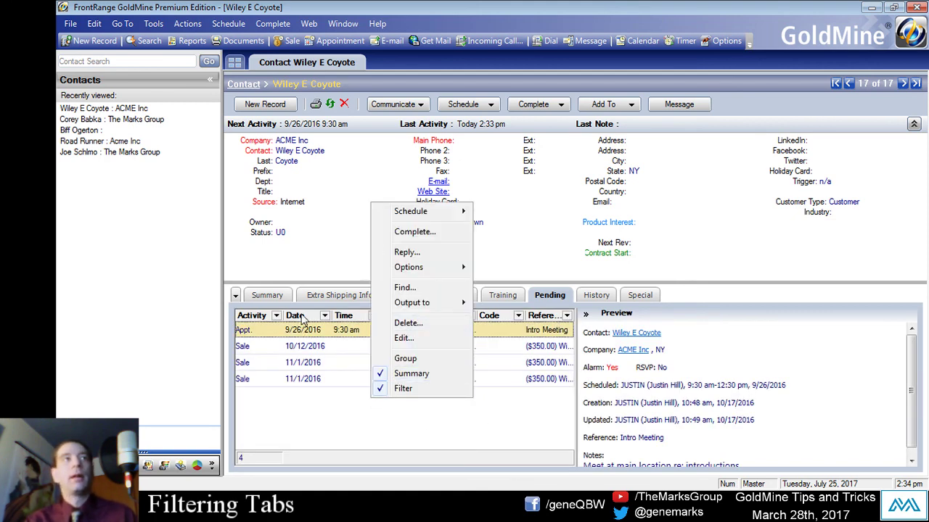
{"action": "left_click", "coordinate": [349, 364]}
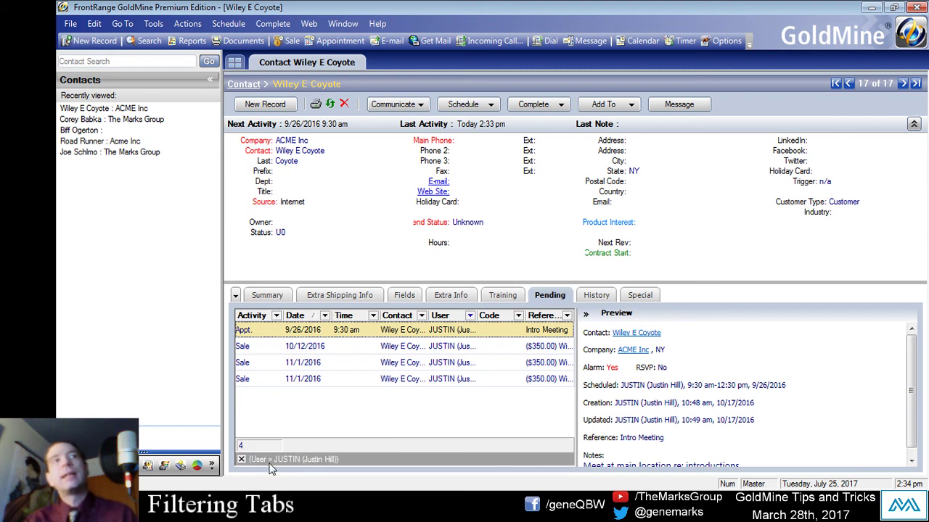
{"action": "left_click", "coordinate": [242, 460]}
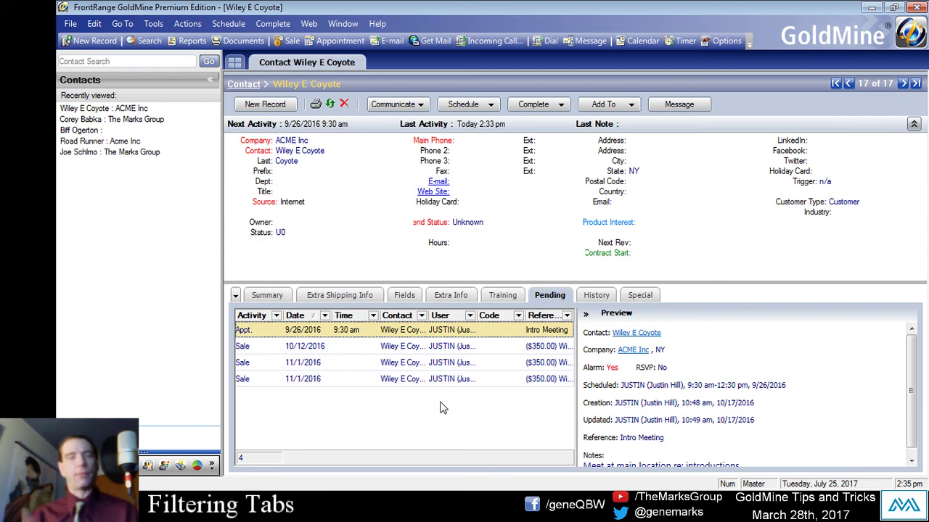
Show the available output formats for the 10/12/2016 sale in the pending activities
{"action": "right_click", "coordinate": [381, 347]}
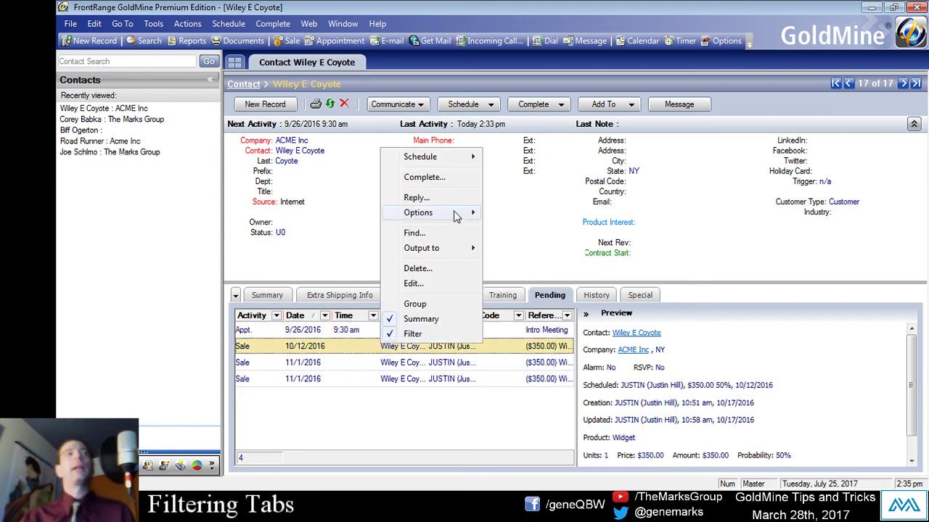
{"action": "mouse_move", "coordinate": [443, 248]}
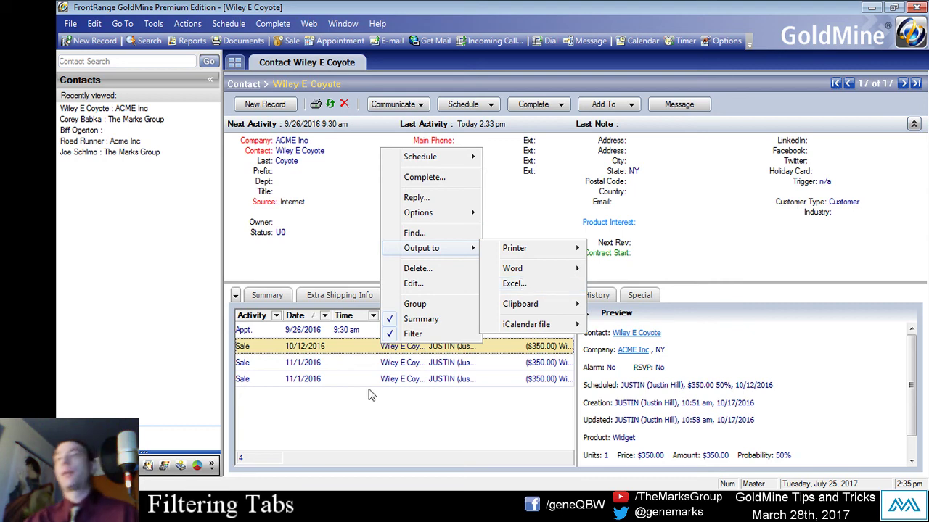
{"action": "left_click", "coordinate": [354, 411]}
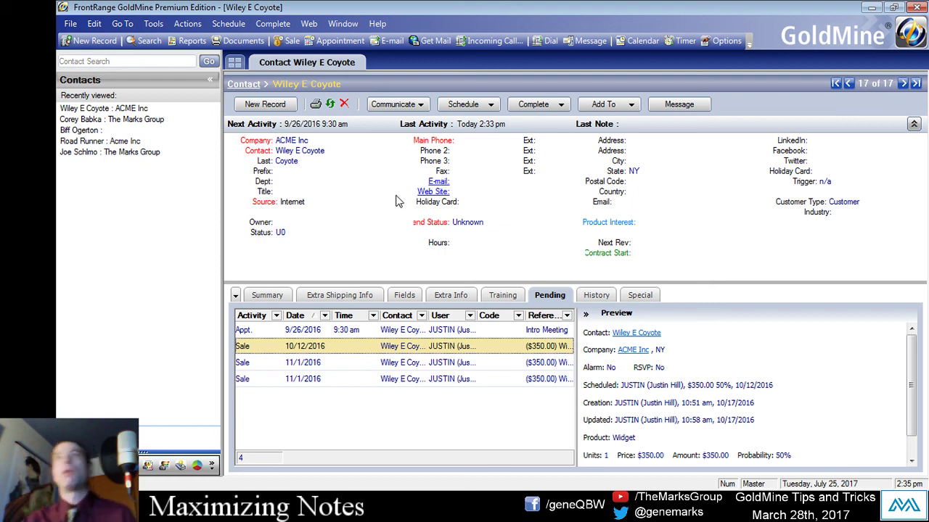
Review the code, time, duration and notes fields of the form for completing a next action, and cancel the form
{"action": "left_click", "coordinate": [288, 25]}
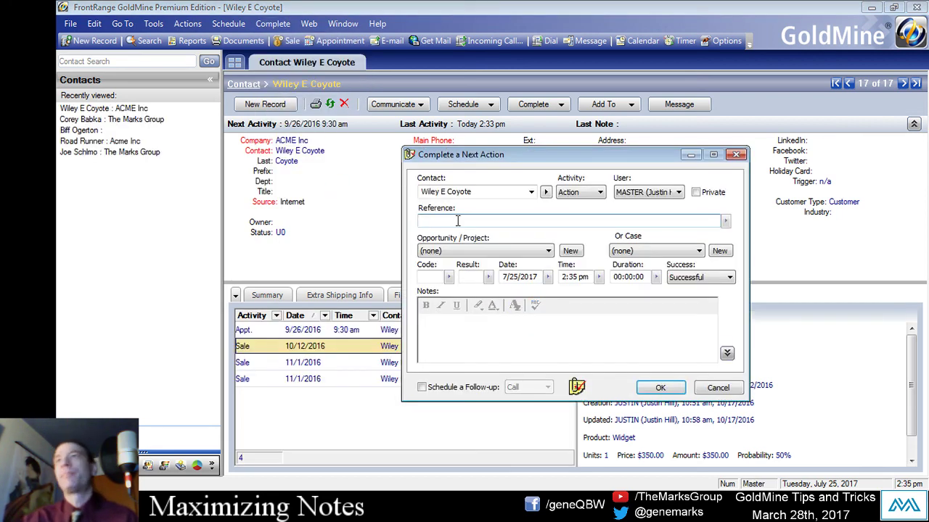
{"action": "left_click_drag", "start_coordinate": [470, 156], "coordinate": [396, 121]}
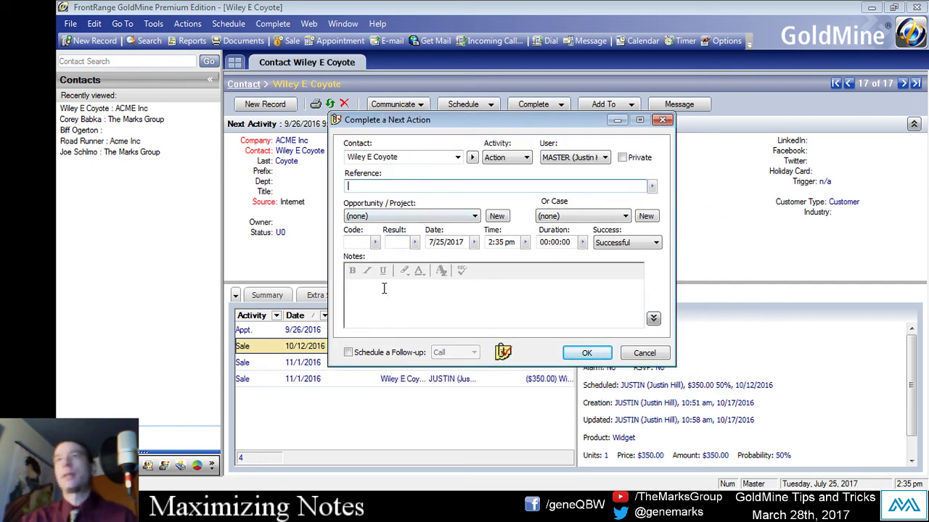
{"action": "left_click", "coordinate": [357, 242]}
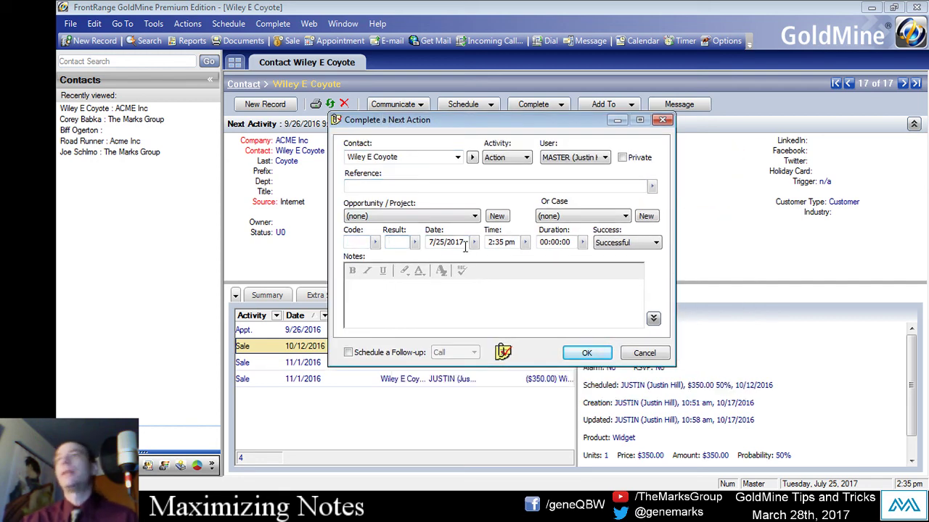
{"action": "left_click", "coordinate": [508, 244]}
{"action": "left_click", "coordinate": [546, 242]}
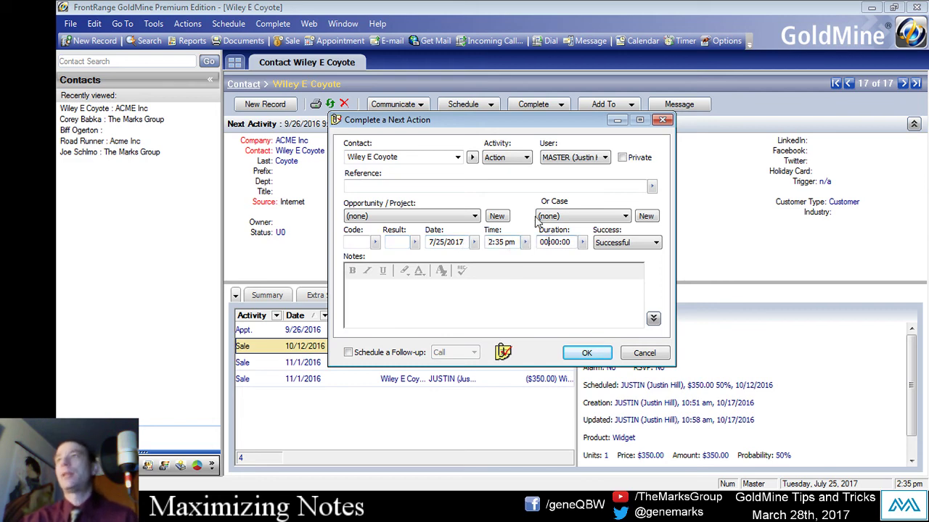
{"action": "left_click", "coordinate": [398, 301]}
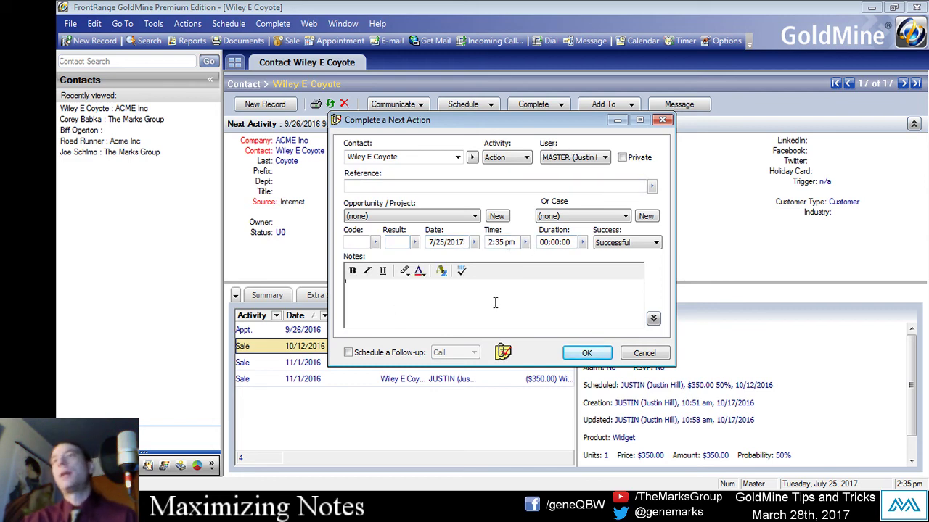
{"action": "left_click", "coordinate": [656, 354]}
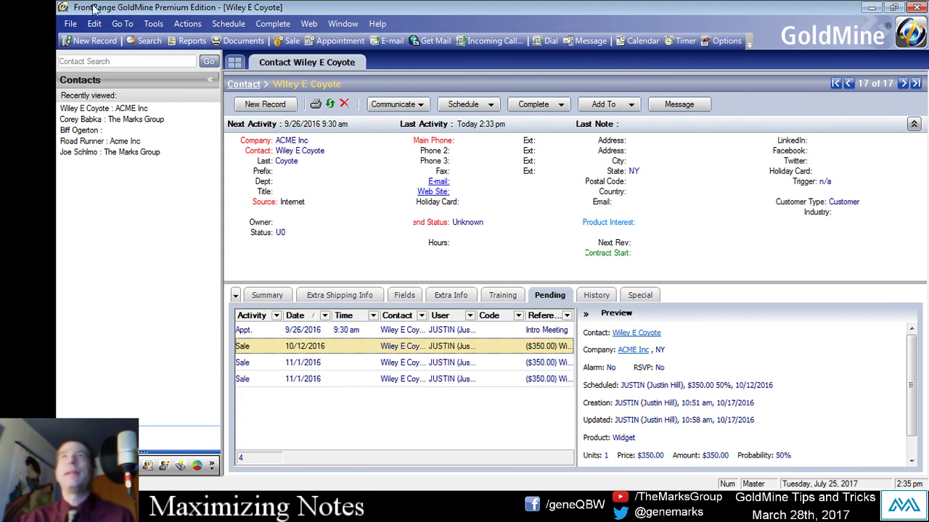
Open the completion form for a scheduled Widget sale and review its units, price, amount and notes fields
{"action": "left_click", "coordinate": [287, 24]}
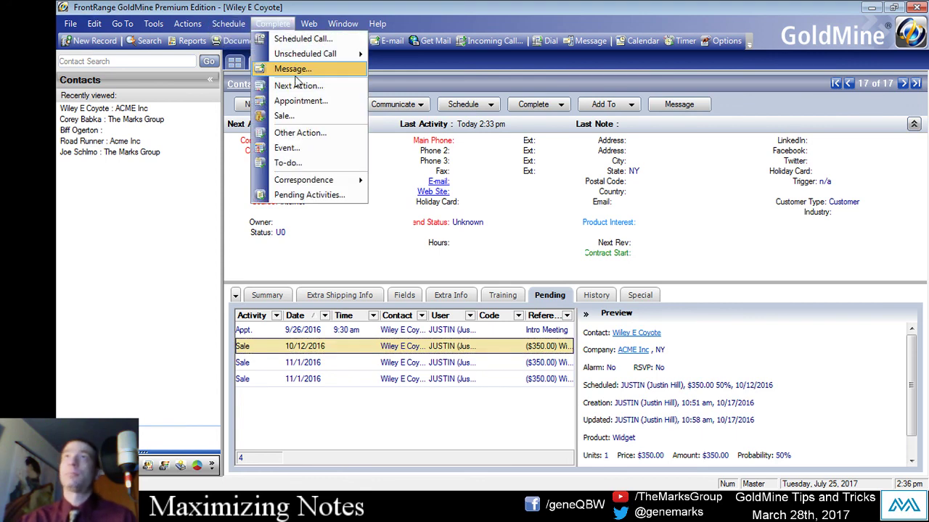
{"action": "left_click", "coordinate": [313, 119]}
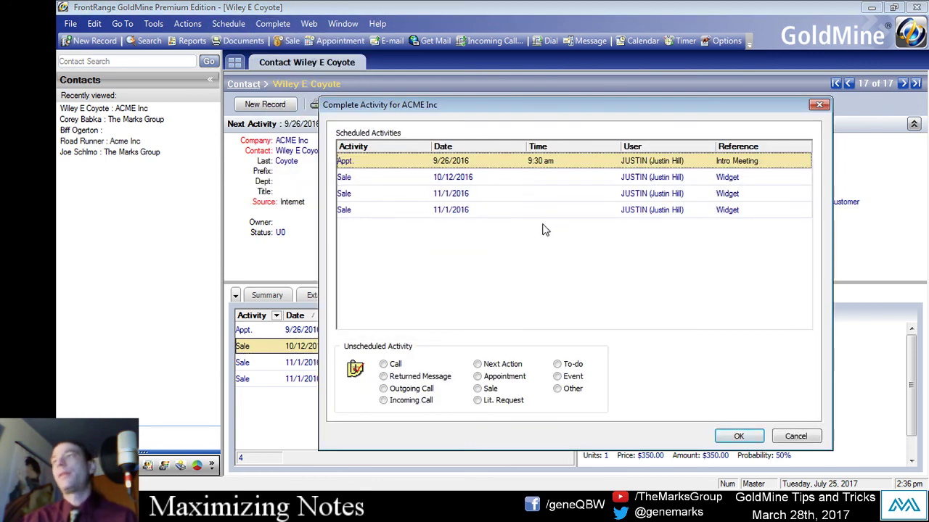
{"action": "left_click", "coordinate": [400, 192]}
{"action": "double_click", "coordinate": [399, 187]}
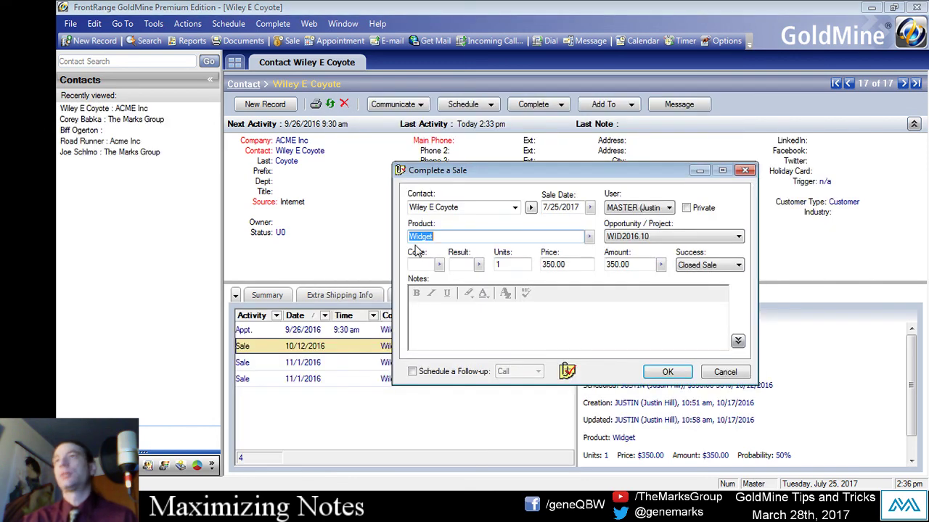
{"action": "left_click_drag", "start_coordinate": [535, 169], "coordinate": [474, 144]}
{"action": "left_click", "coordinate": [517, 239]}
{"action": "left_click_drag", "start_coordinate": [579, 239], "coordinate": [564, 240]}
{"action": "left_click_drag", "start_coordinate": [461, 242], "coordinate": [436, 240]}
{"action": "left_click", "coordinate": [412, 297]}
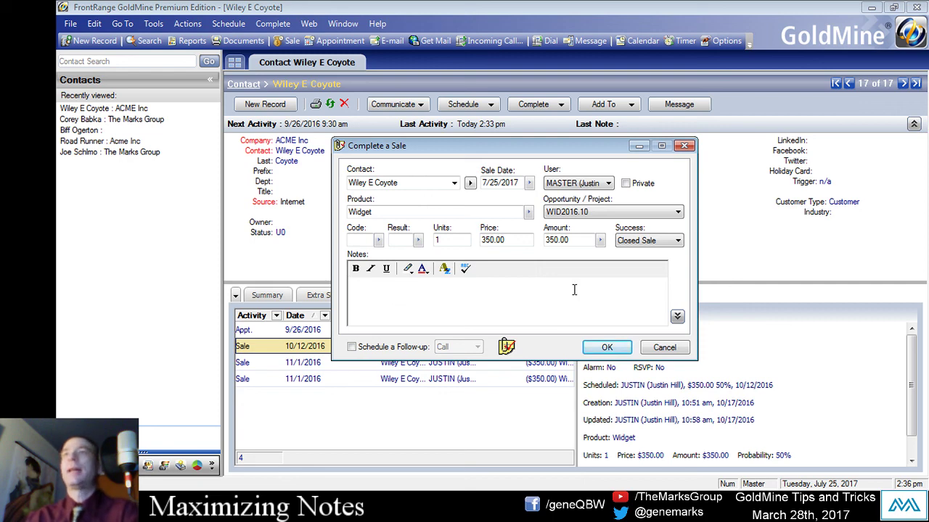
Enter "REALLY SPREAD OUT NAD TAKE UP( SOME ROOM" in the sale's enlarged notes editor, and discard both the note and the sale completion
{"action": "left_click", "coordinate": [677, 317]}
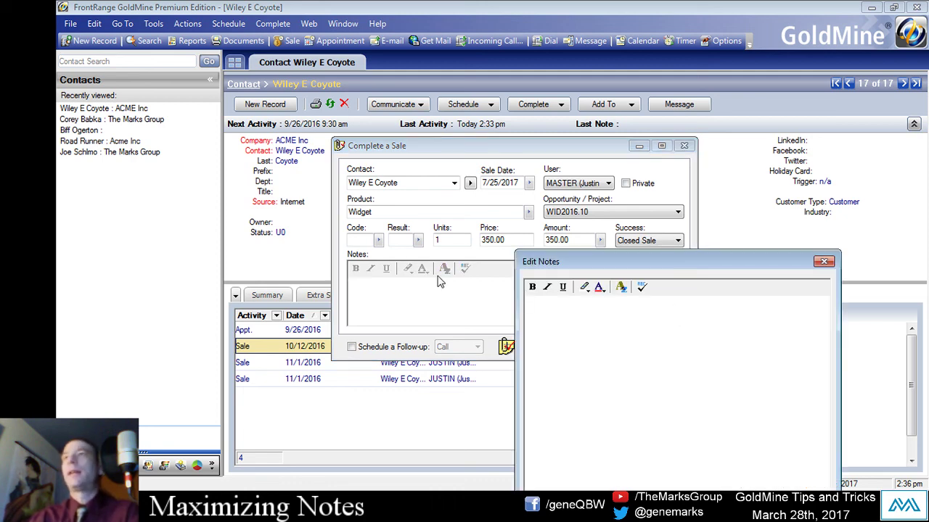
{"action": "left_click_drag", "start_coordinate": [659, 263], "coordinate": [357, 147]}
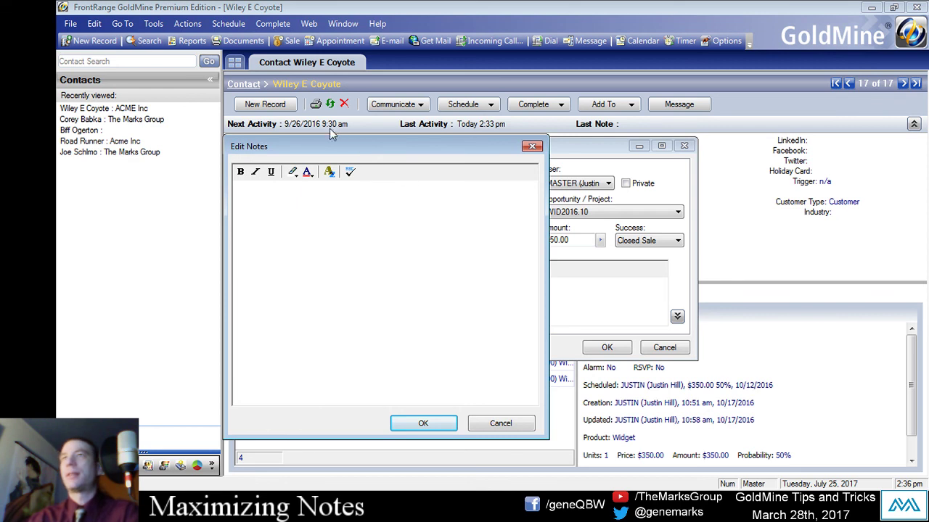
{"action": "type", "text": "REALLY SPREAD OUT NAD TAKE UP( SOME T"}
{"action": "type", "text": "OOM"}
{"action": "key", "text": "BackSpace"}
{"action": "key", "text": "BackSpace"}
{"action": "key", "text": "BackSpace"}
{"action": "key", "text": "BackSpace"}
{"action": "type", "text": "ROOM"}
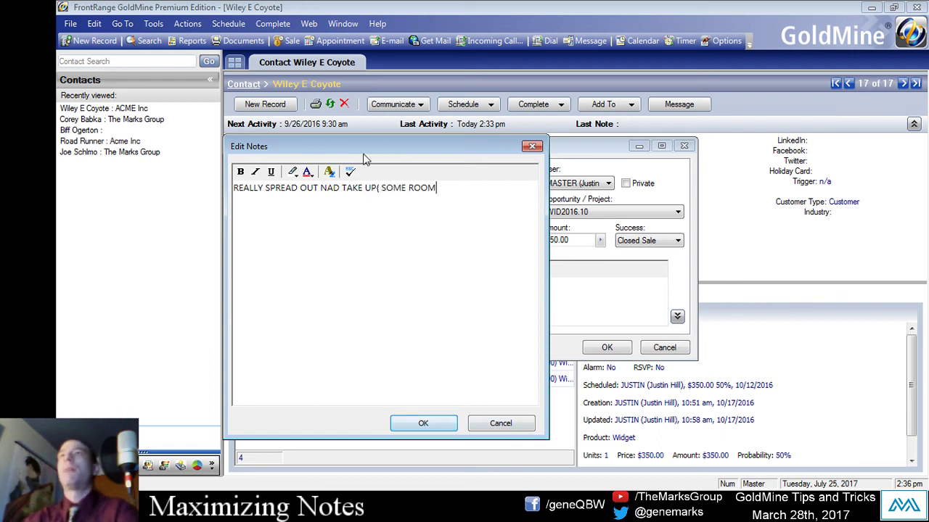
{"action": "left_click", "coordinate": [499, 423]}
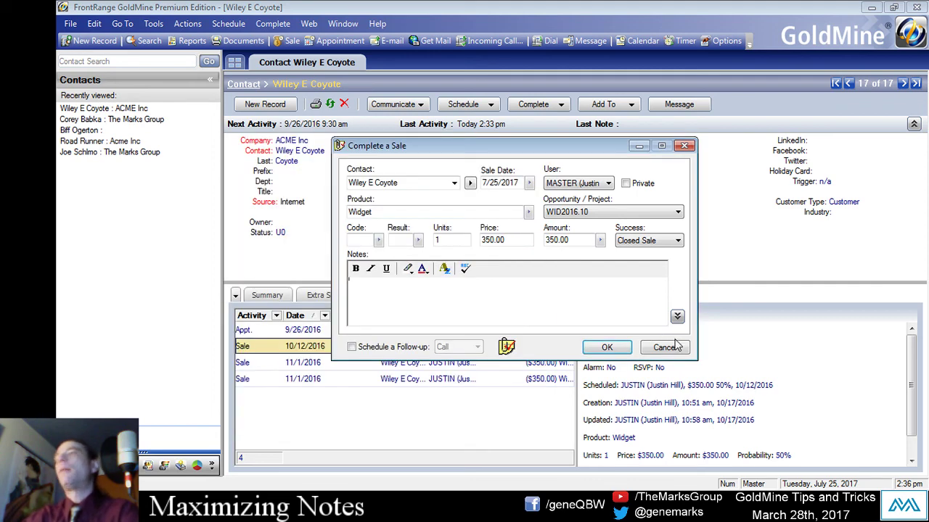
{"action": "left_click", "coordinate": [664, 346]}
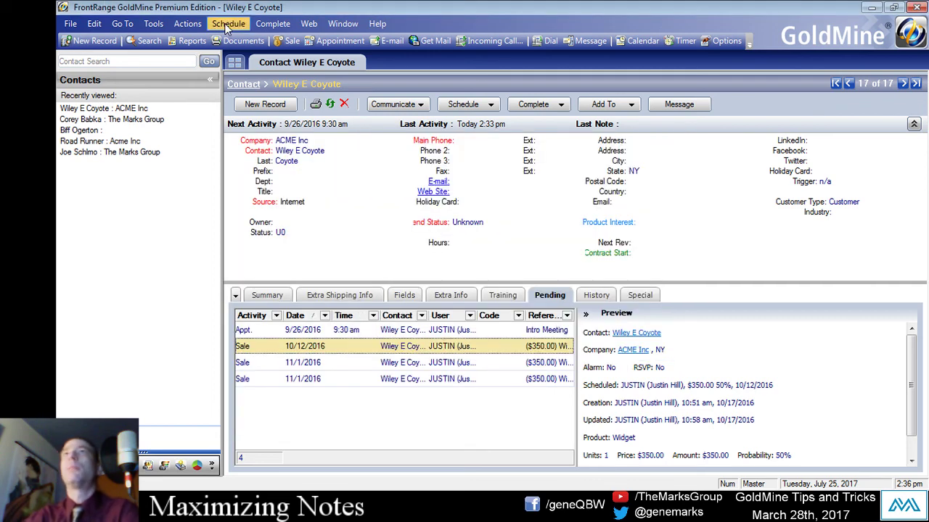
Start completing a next action for the contact with the reference "Service"
{"action": "left_click", "coordinate": [268, 27]}
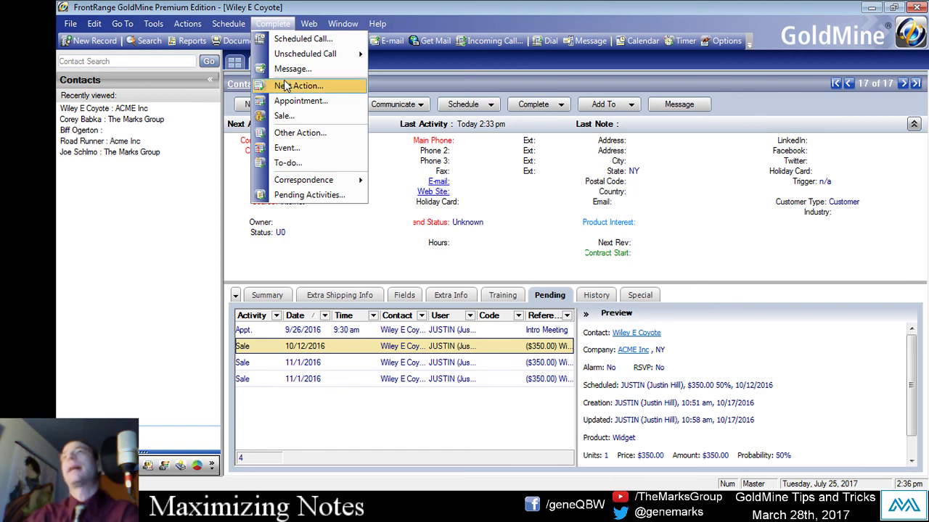
{"action": "left_click", "coordinate": [285, 86]}
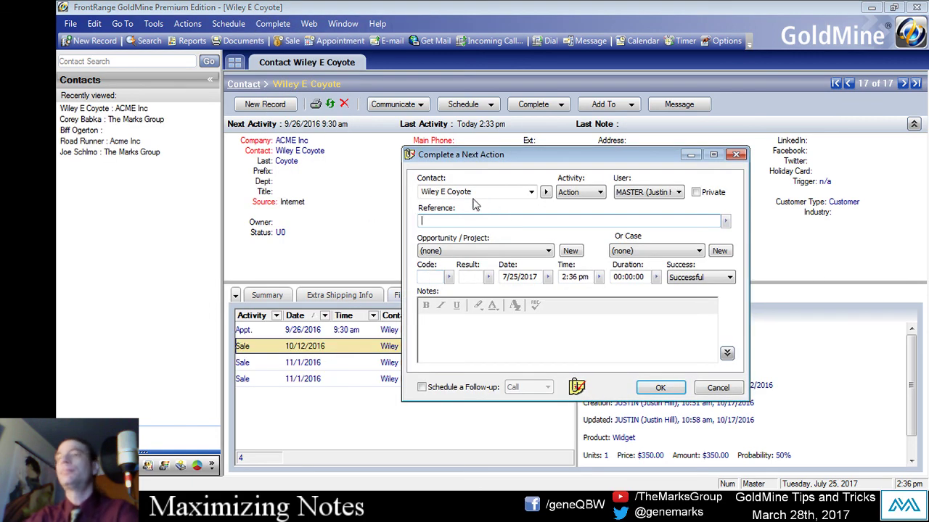
{"action": "type", "text": "s"}
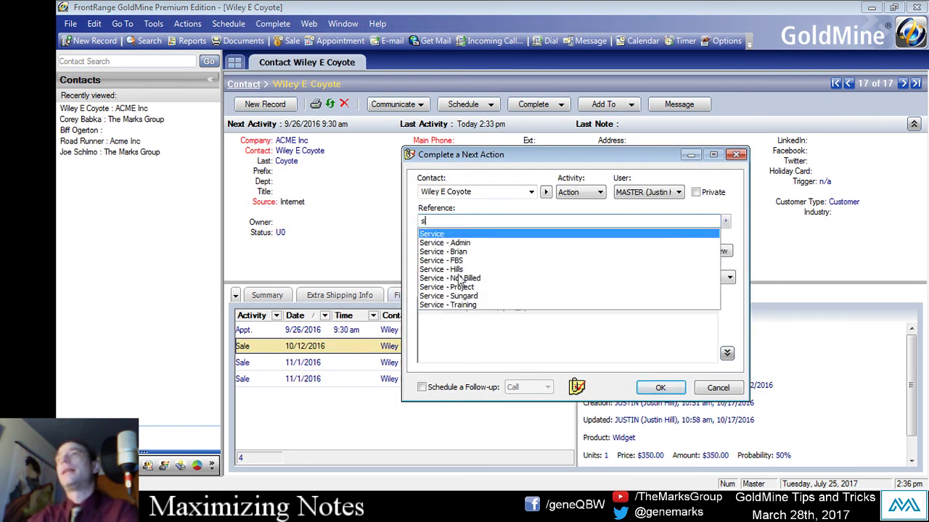
{"action": "left_click", "coordinate": [446, 234]}
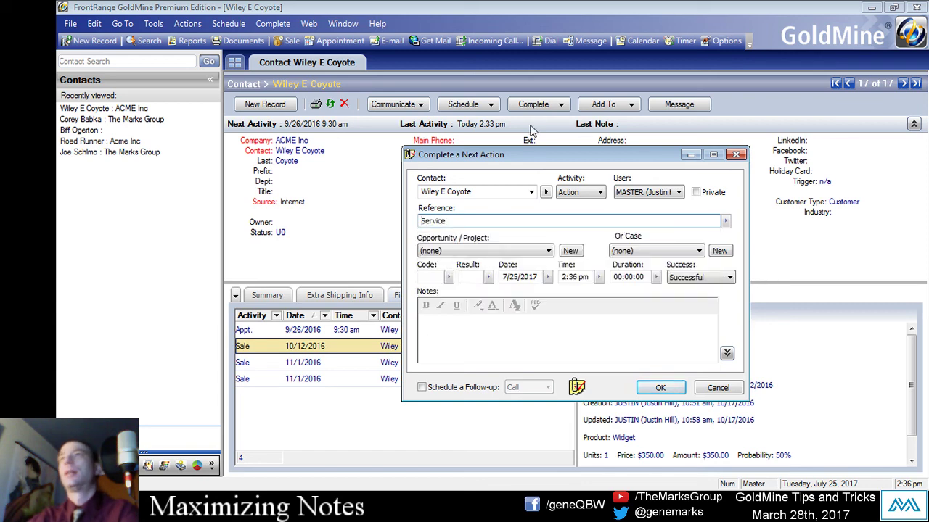
Check the lookup entries offered for the next action's code and result without selecting any
{"action": "left_click", "coordinate": [437, 278]}
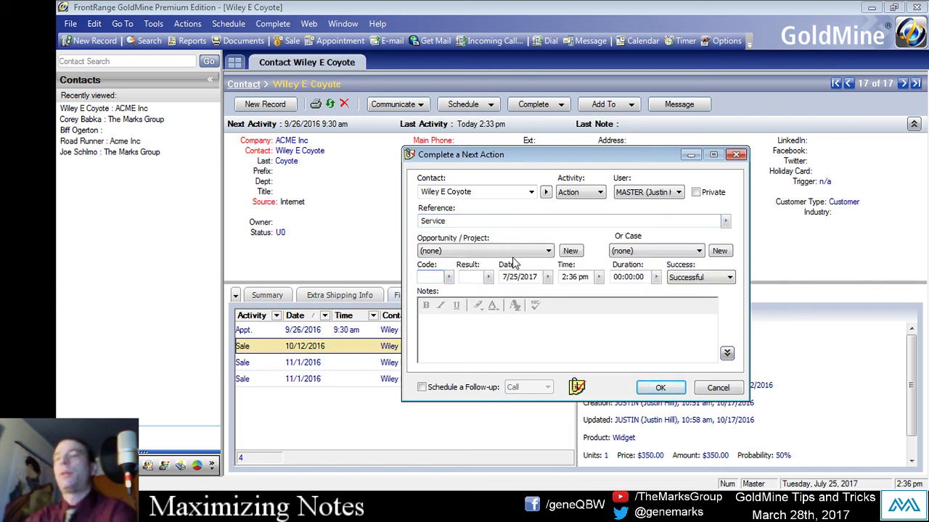
{"action": "left_click", "coordinate": [449, 277]}
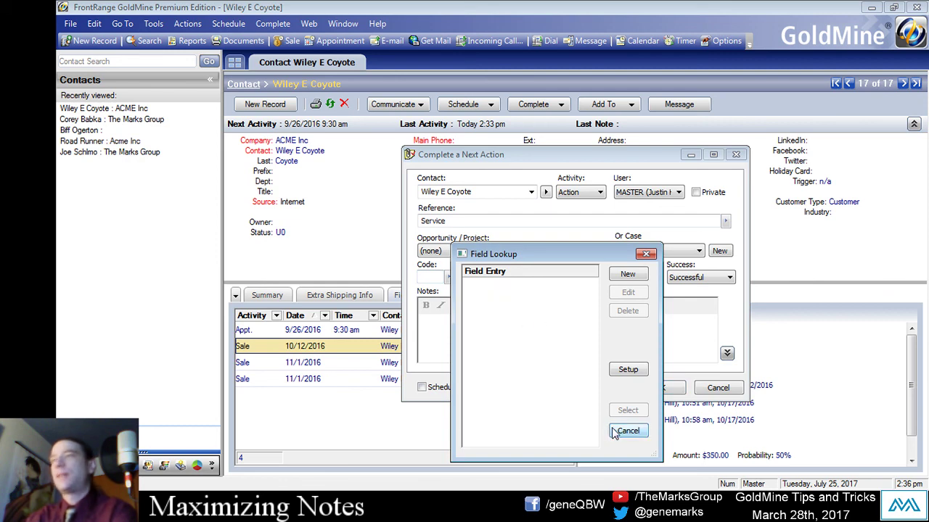
{"action": "left_click", "coordinate": [613, 431]}
{"action": "left_click", "coordinate": [487, 278]}
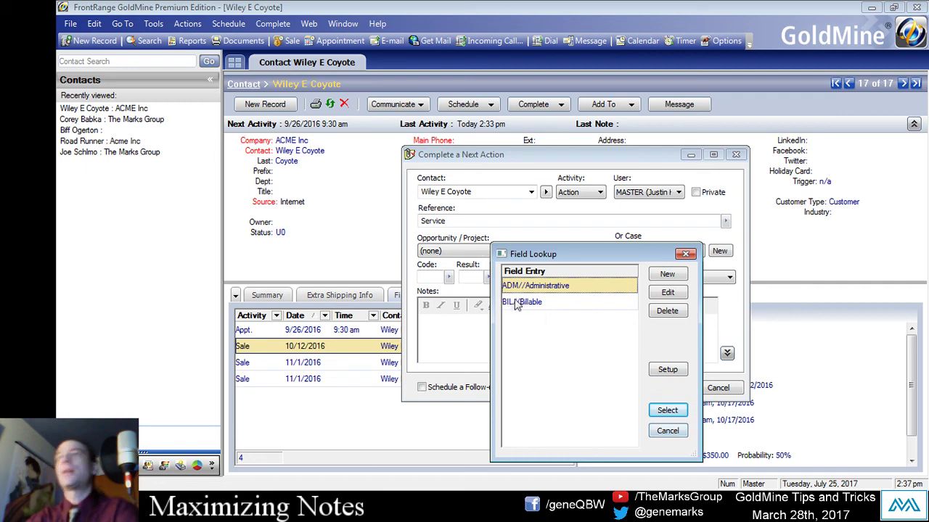
{"action": "left_click", "coordinate": [668, 430]}
Enter the note "Putting in notes." for the next action and cancel the form
{"action": "left_click", "coordinate": [485, 323]}
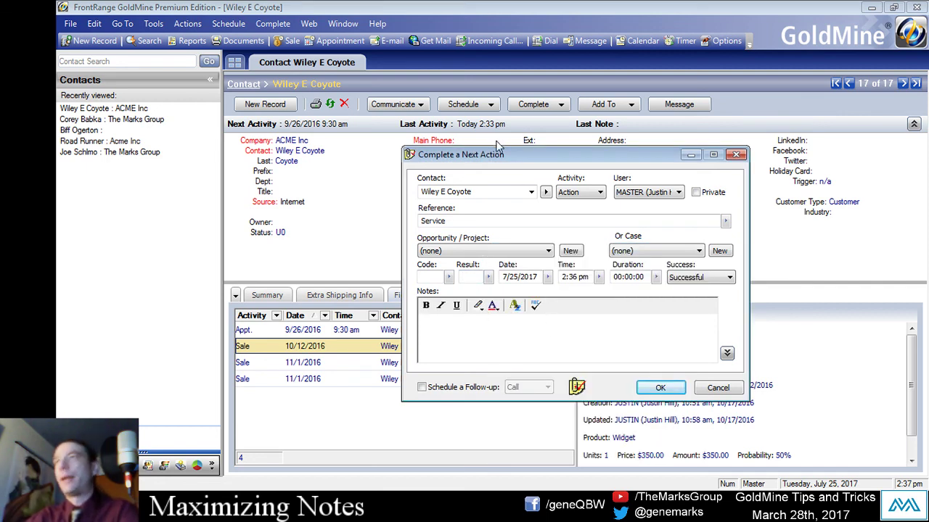
{"action": "left_click_drag", "start_coordinate": [491, 156], "coordinate": [440, 141]}
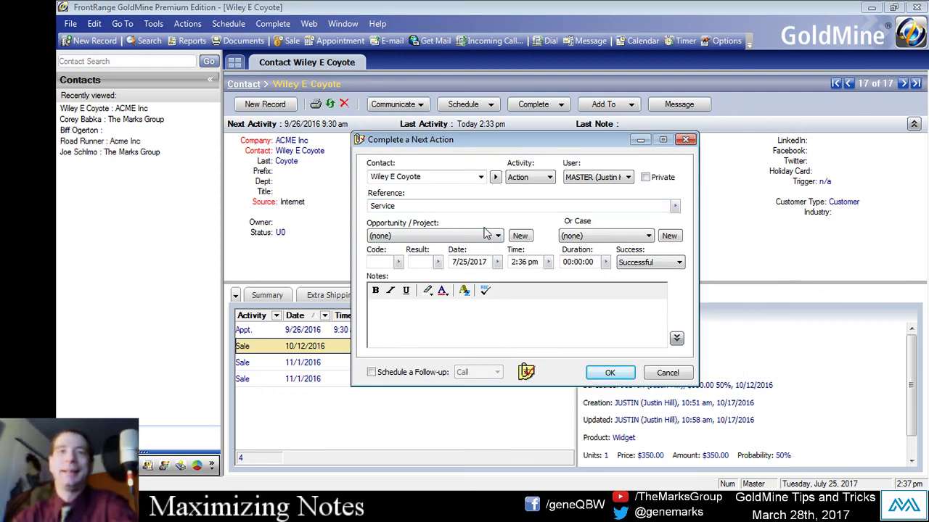
{"action": "type", "text": "Pyutting"}
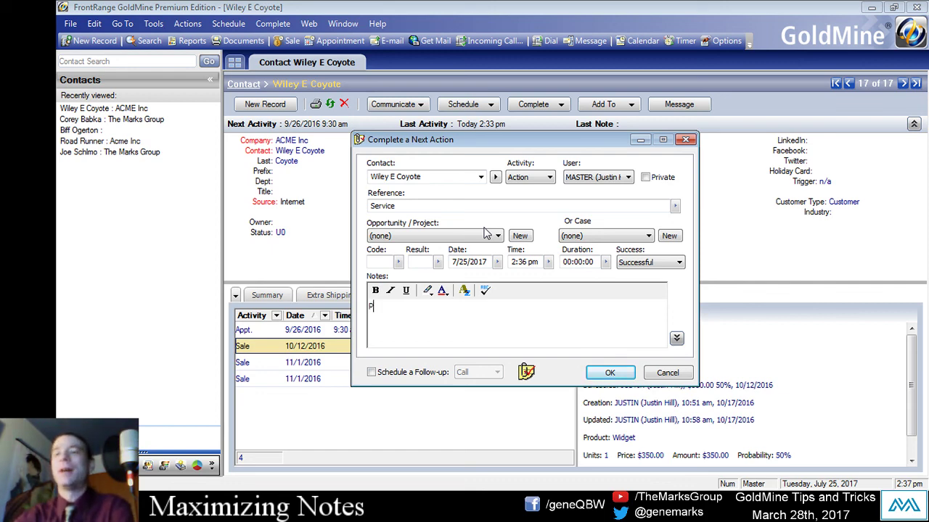
{"action": "key", "text": "BackSpace"}
{"action": "key", "text": "BackSpace"}
{"action": "key", "text": "BackSpace"}
{"action": "key", "text": "BackSpace"}
{"action": "key", "text": "BackSpace"}
{"action": "key", "text": "BackSpace"}
{"action": "key", "text": "BackSpace"}
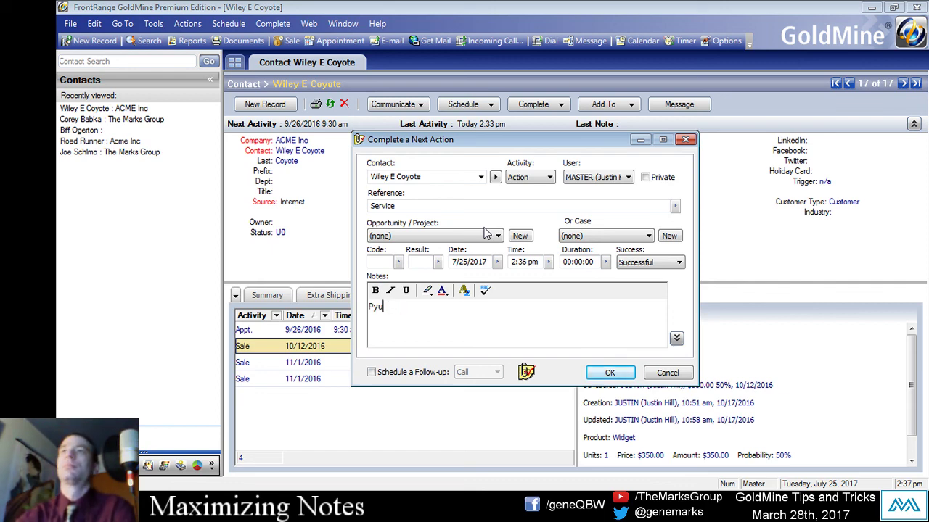
{"action": "type", "text": "utting in notes."}
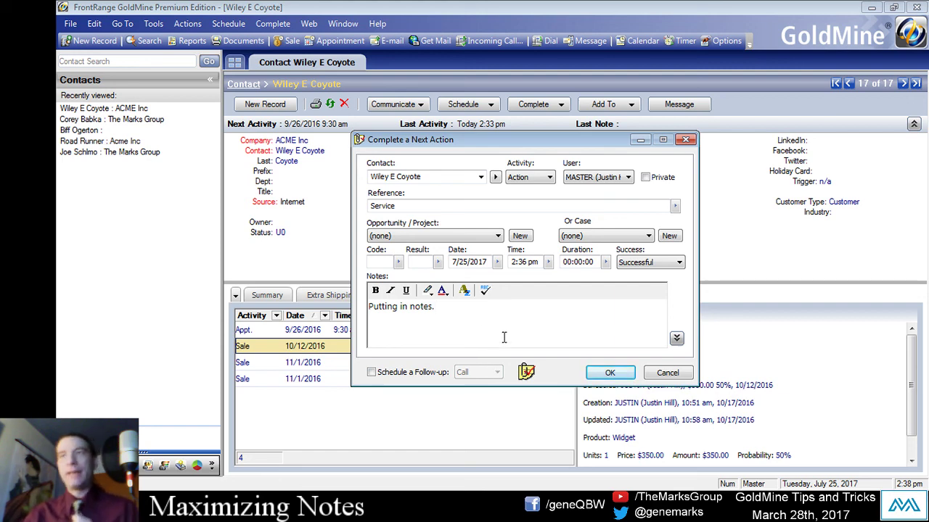
{"action": "left_click", "coordinate": [682, 375]}
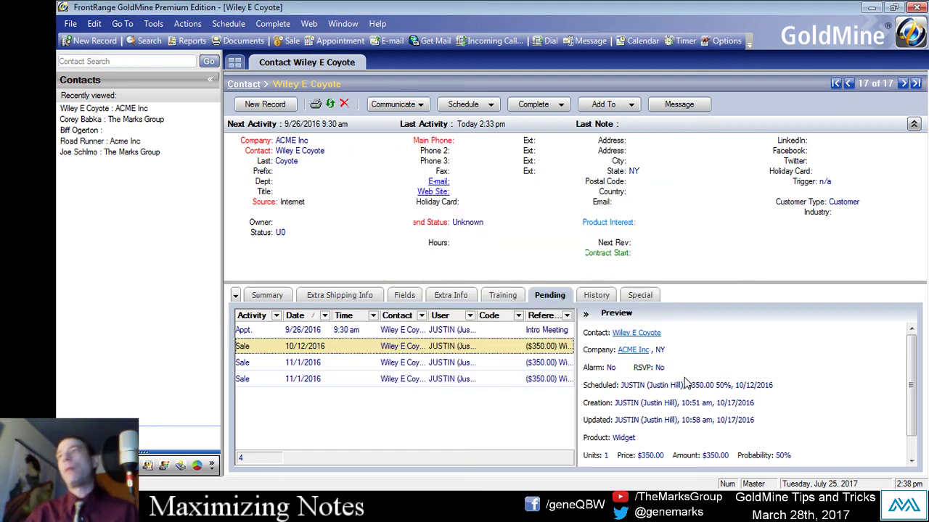
Review which contact record tabs are available to the current user in the record options, cancelling without changes, and recheck the tab list
{"action": "left_click", "coordinate": [236, 295]}
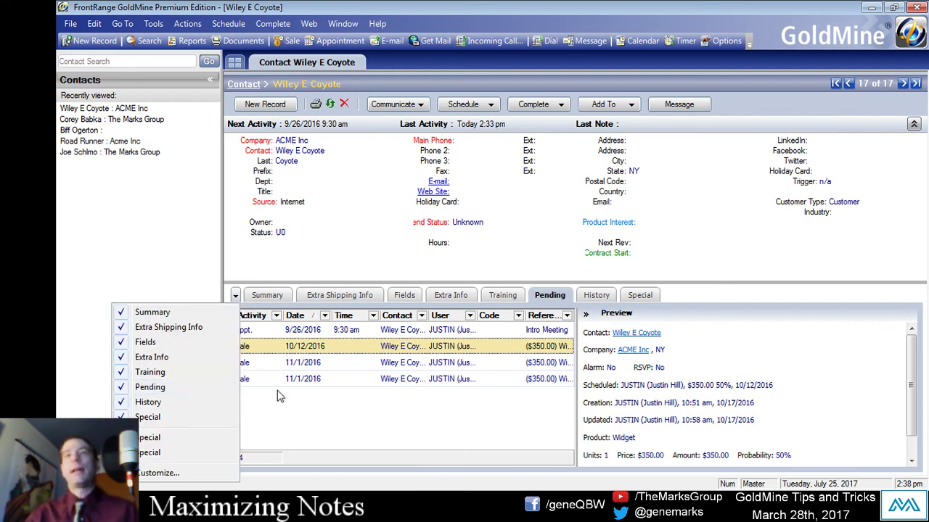
{"action": "left_click", "coordinate": [153, 24]}
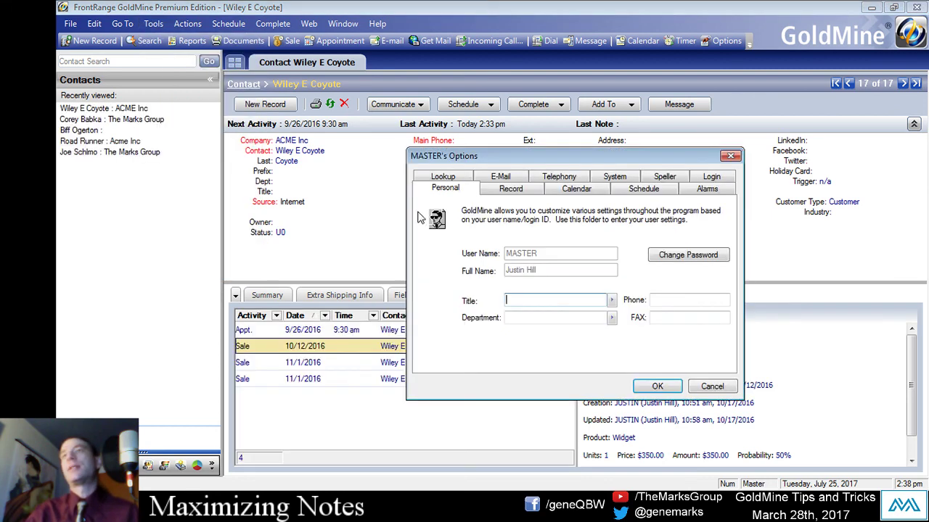
{"action": "left_click", "coordinate": [508, 191]}
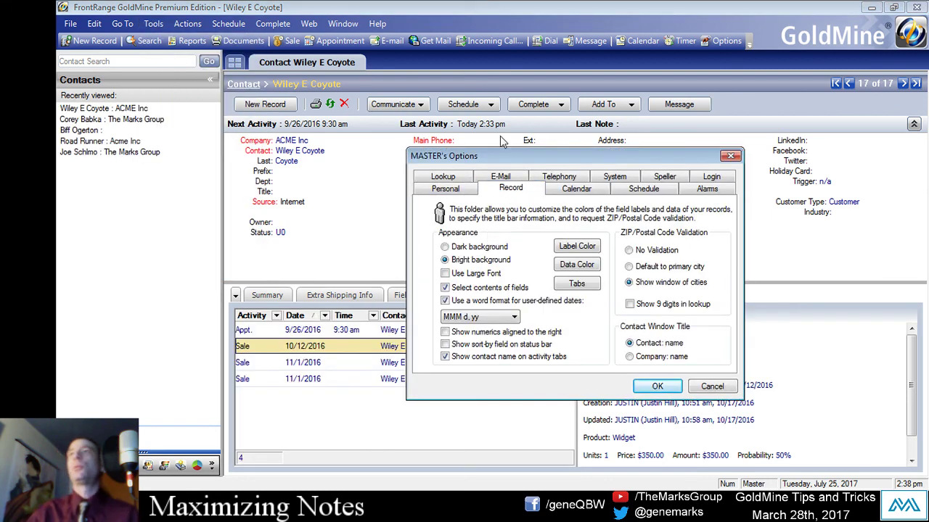
{"action": "left_click_drag", "start_coordinate": [499, 155], "coordinate": [405, 132]}
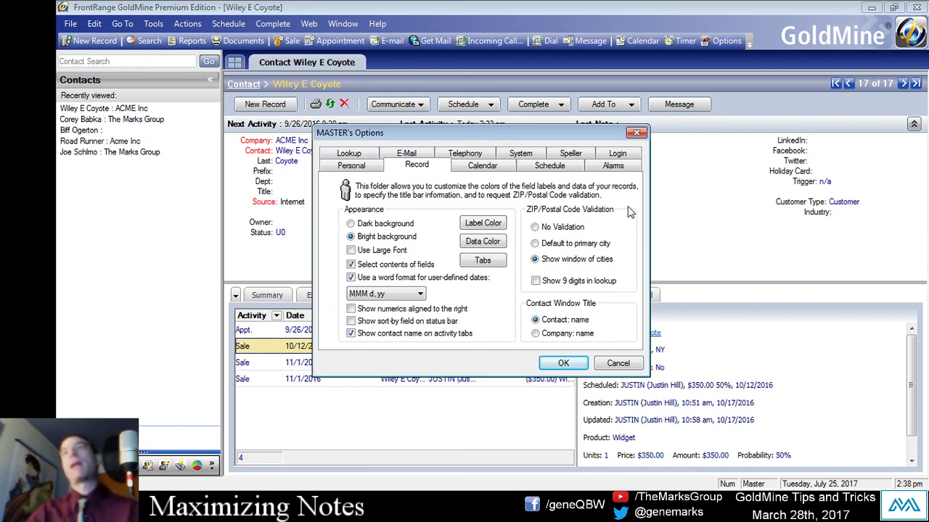
{"action": "left_click", "coordinate": [481, 260]}
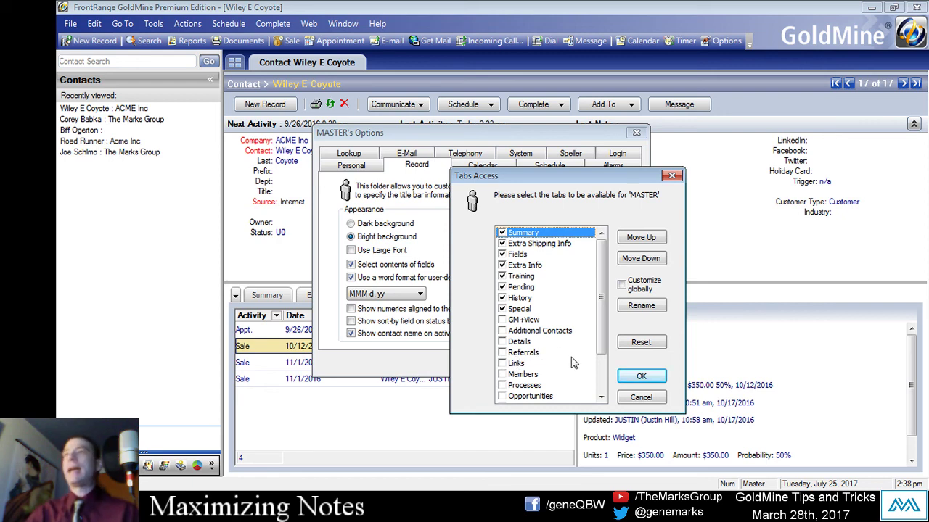
{"action": "mouse_move", "coordinate": [601, 346]}
{"action": "left_mouse_down"}
{"action": "mouse_move", "coordinate": [601, 383]}
{"action": "mouse_move", "coordinate": [597, 337]}
{"action": "left_mouse_up"}
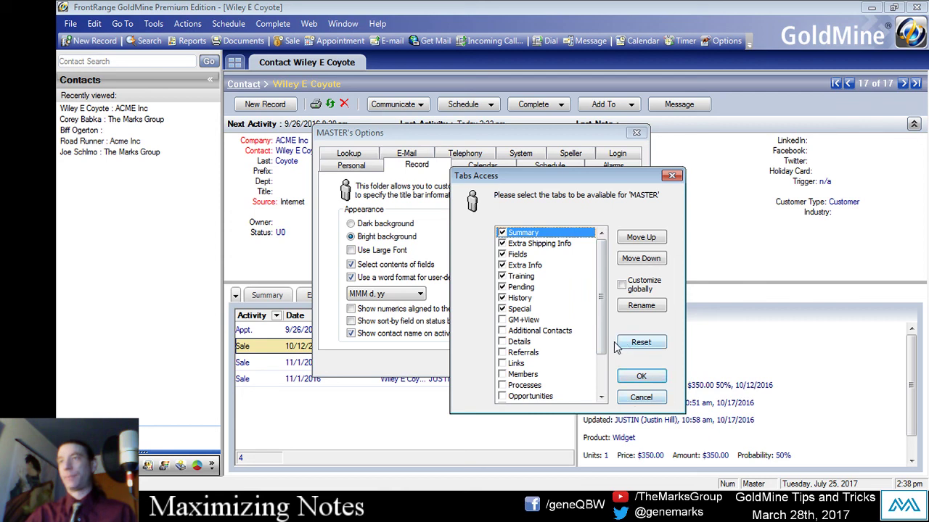
{"action": "left_click_drag", "start_coordinate": [604, 349], "coordinate": [604, 385]}
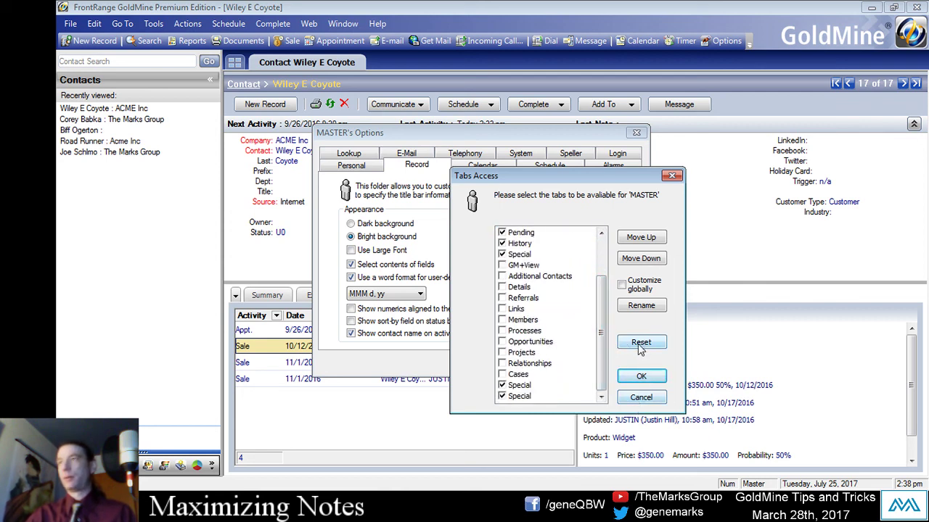
{"action": "left_click", "coordinate": [642, 398]}
{"action": "left_click", "coordinate": [580, 367]}
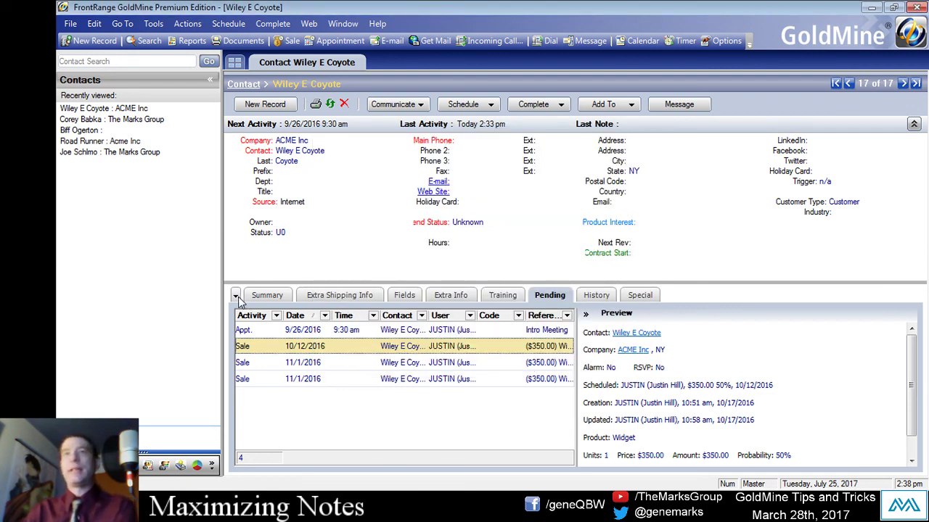
{"action": "left_click", "coordinate": [235, 295]}
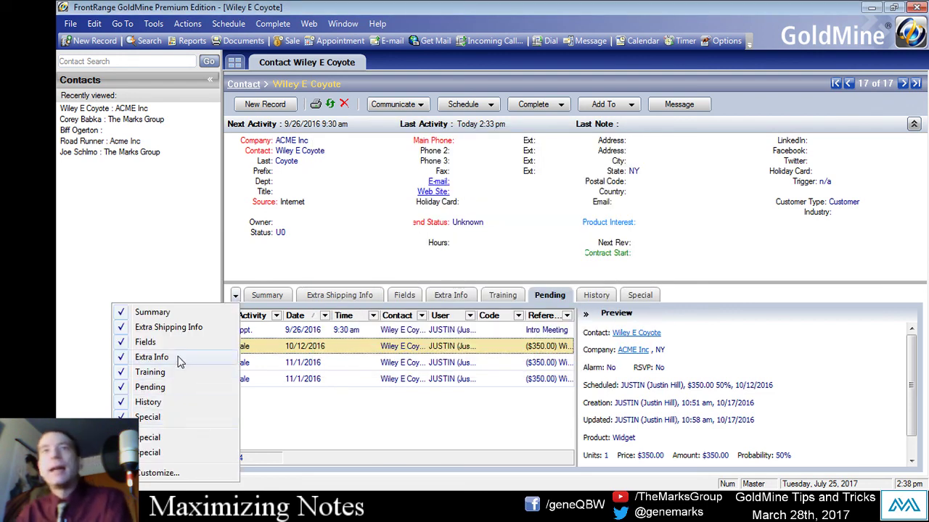
{"action": "left_click", "coordinate": [355, 436]}
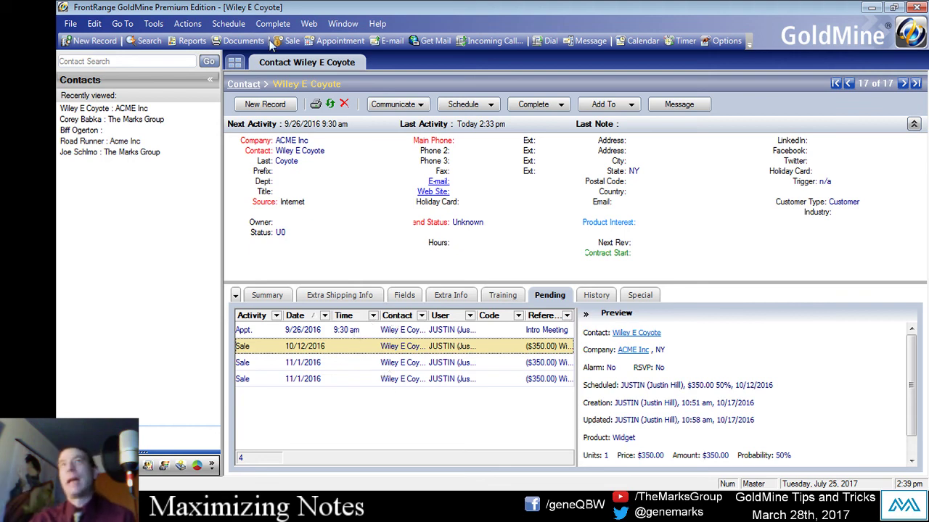
Complete a next action for the contact with the note "This particular notes." entered in the enlarged notes editor
{"action": "left_click", "coordinate": [289, 24]}
{"action": "mouse_move", "coordinate": [290, 56]}
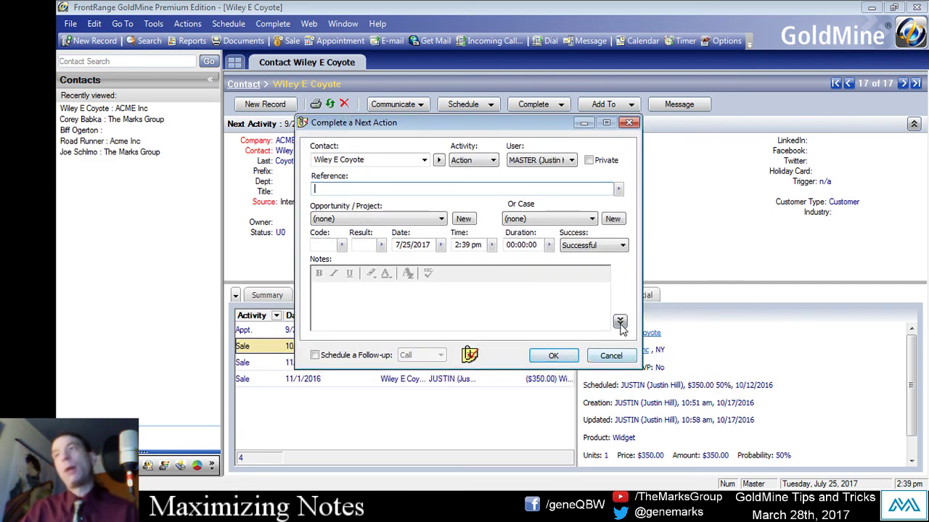
{"action": "left_click", "coordinate": [620, 321]}
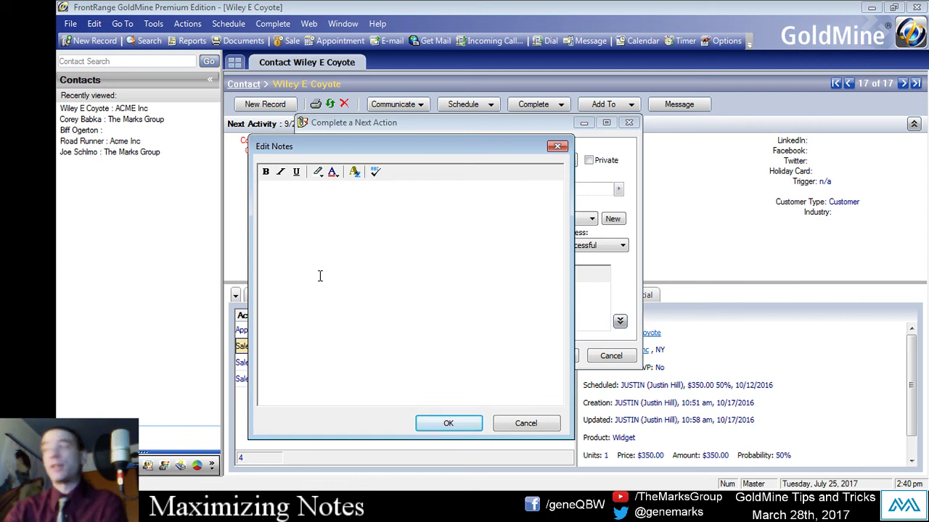
{"action": "type", "text": "This particila"}
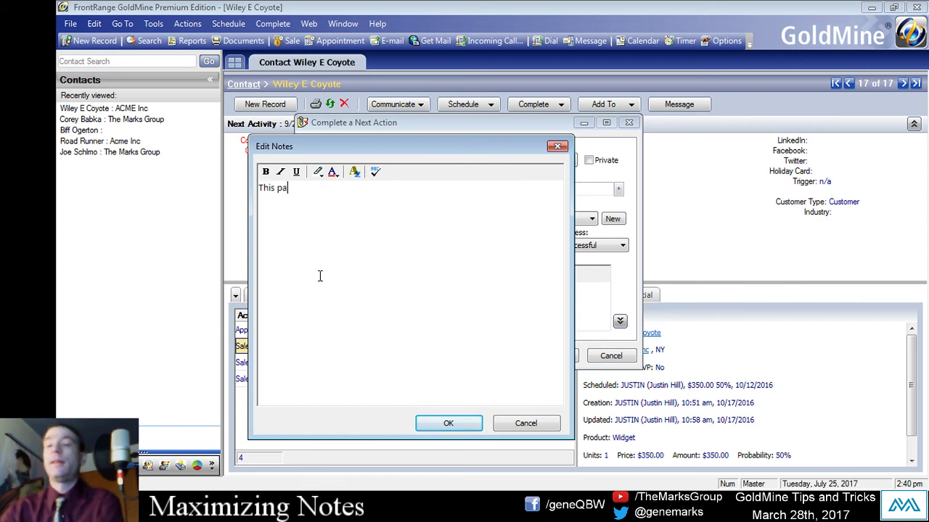
{"action": "key", "text": "BackSpace"}
{"action": "key", "text": "BackSpace"}
{"action": "key", "text": "BackSpace"}
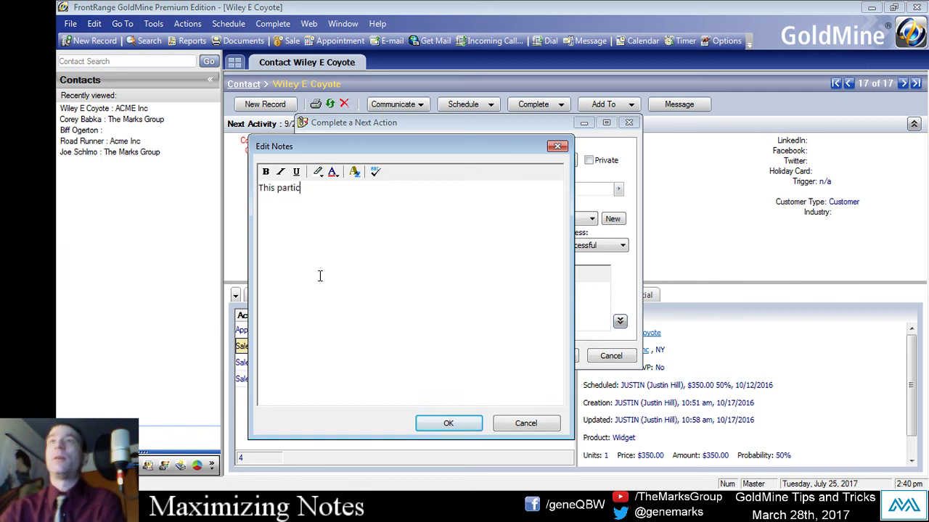
{"action": "type", "text": "ular notes."}
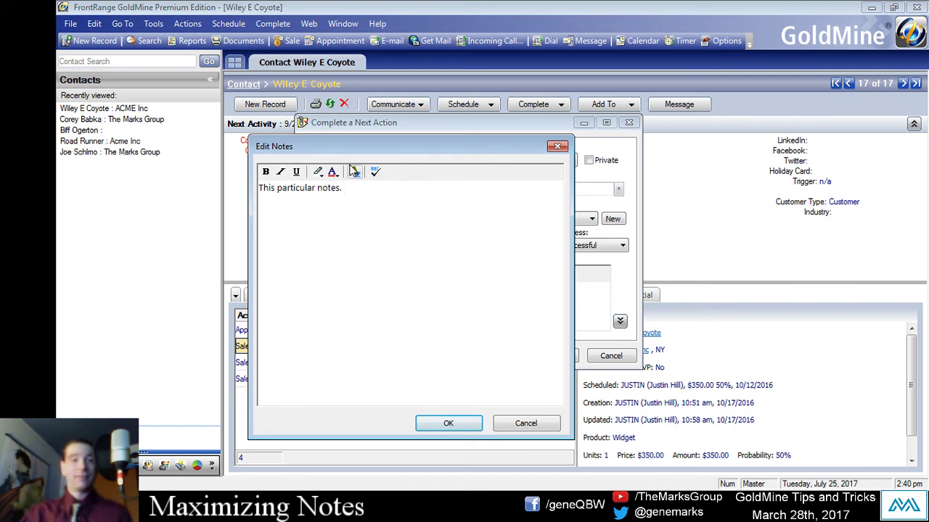
{"action": "left_click", "coordinate": [448, 423]}
{"action": "left_click", "coordinate": [548, 356]}
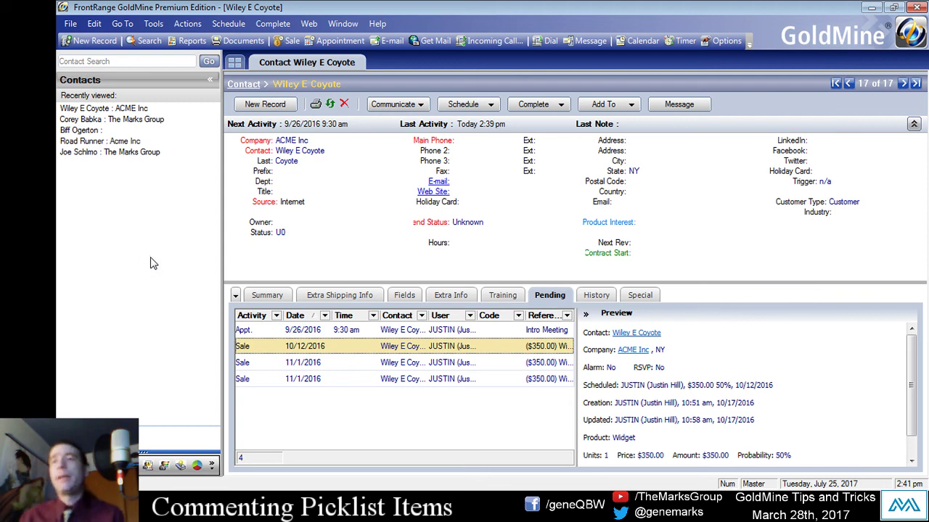
Start completing the Intro Meeting appointment and check the lookup entries offered for its result without adding any
{"action": "left_click", "coordinate": [277, 25]}
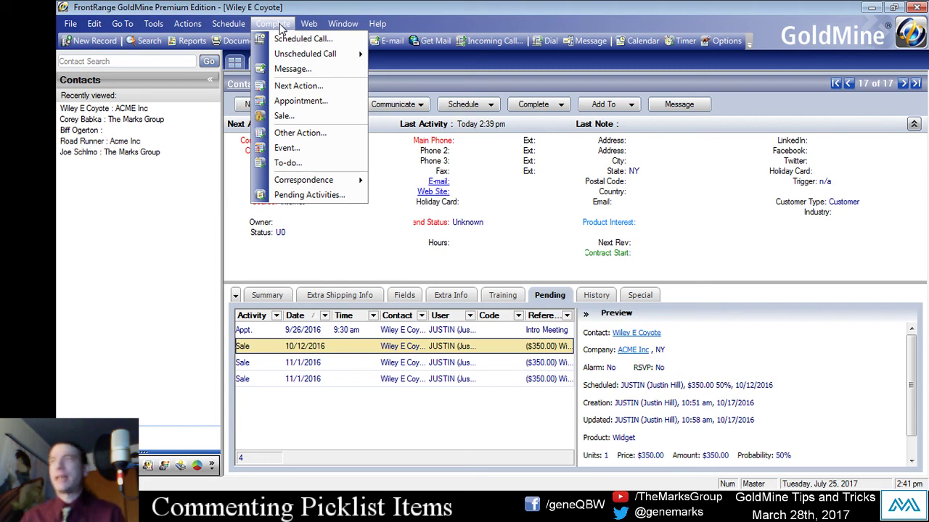
{"action": "left_click", "coordinate": [300, 101]}
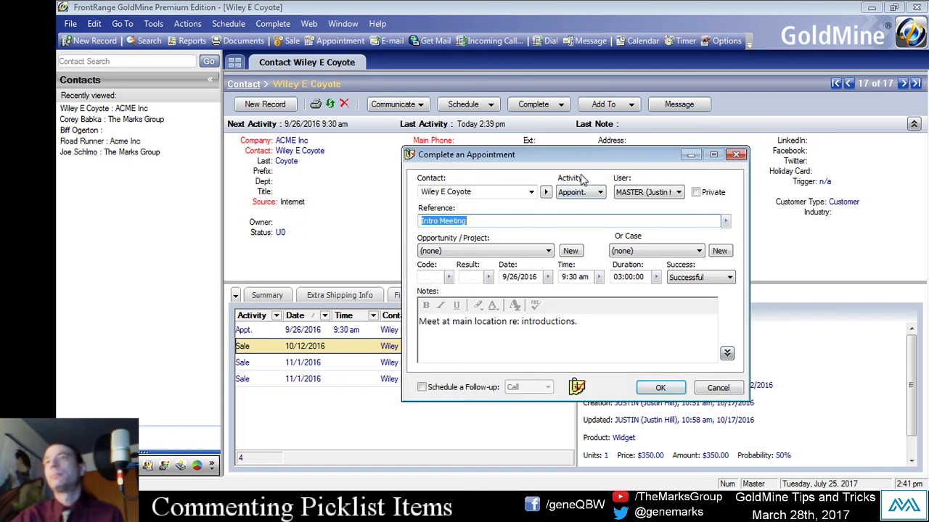
{"action": "left_click_drag", "start_coordinate": [571, 165], "coordinate": [487, 155]}
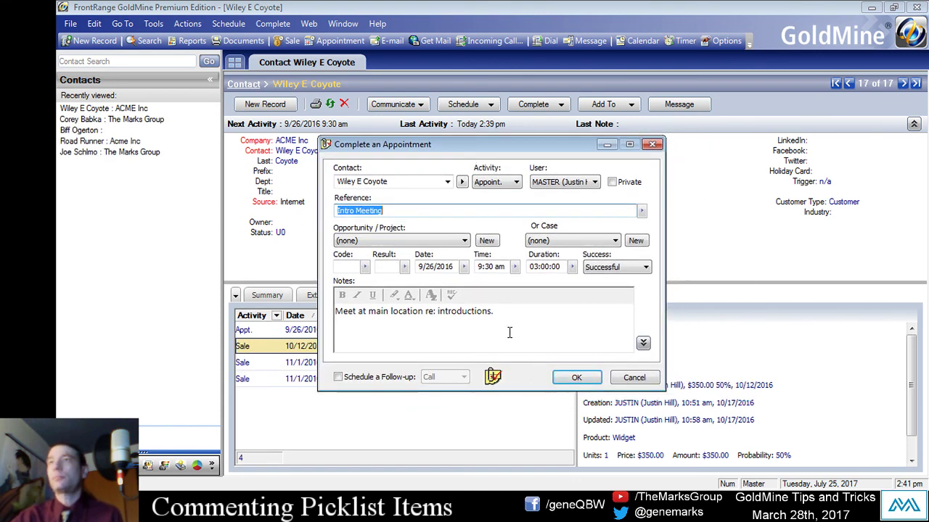
{"action": "left_click_drag", "start_coordinate": [505, 330], "coordinate": [213, 305]}
{"action": "left_click", "coordinate": [343, 267]}
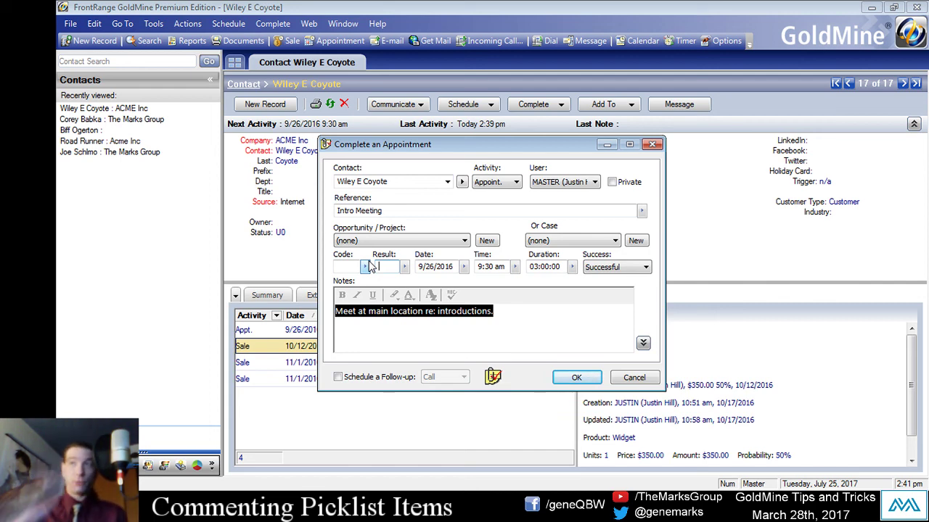
{"action": "left_click", "coordinate": [404, 266]}
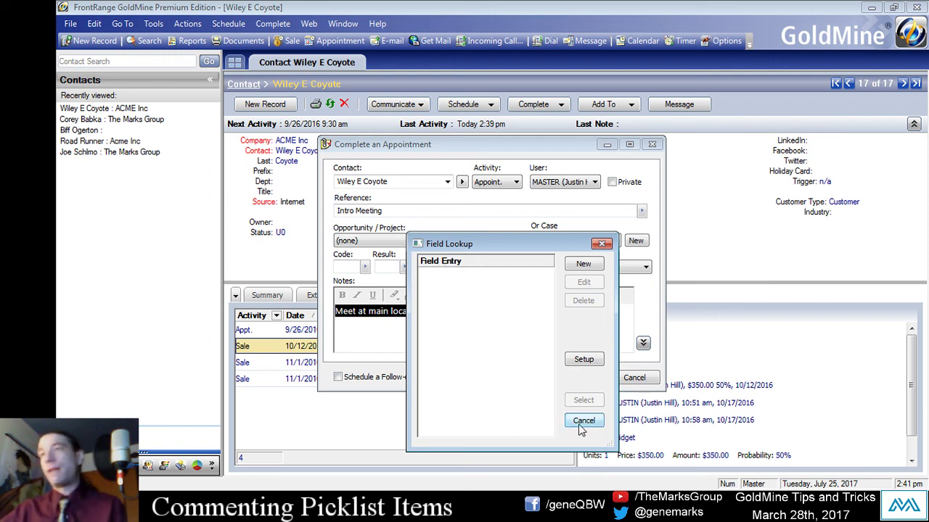
{"action": "left_click", "coordinate": [583, 421]}
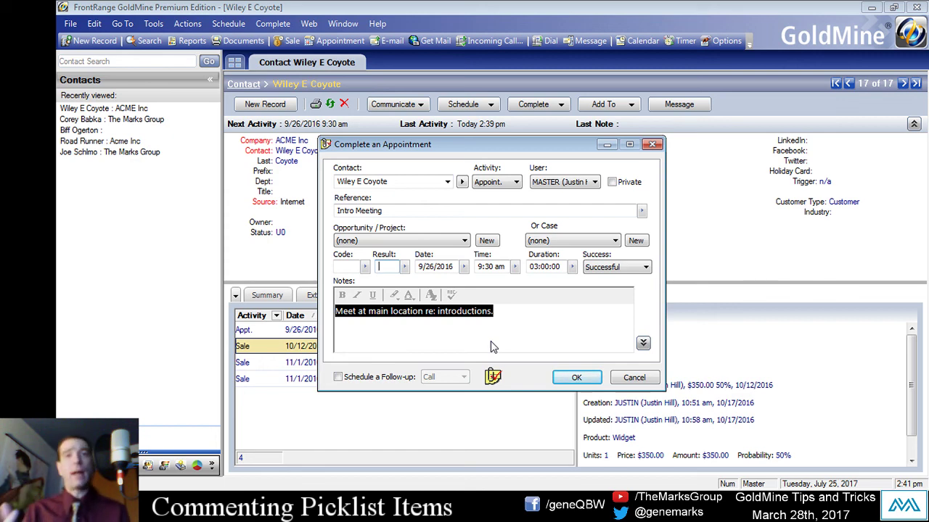
Add the entries "INP" and "TEL" to the lookup list of the appointment's result field
{"action": "left_click", "coordinate": [405, 267]}
{"action": "left_click_drag", "start_coordinate": [481, 237], "coordinate": [578, 201]}
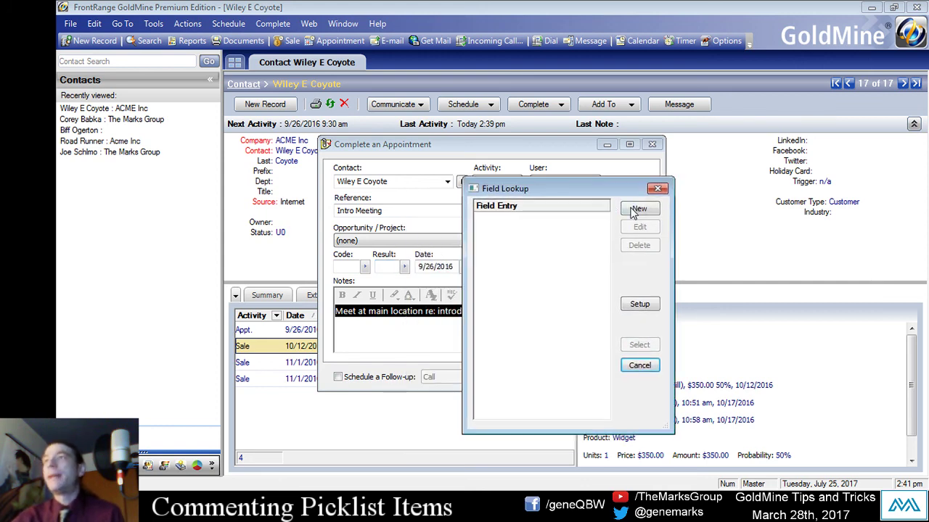
{"action": "left_click", "coordinate": [639, 209]}
{"action": "type", "text": "INP"}
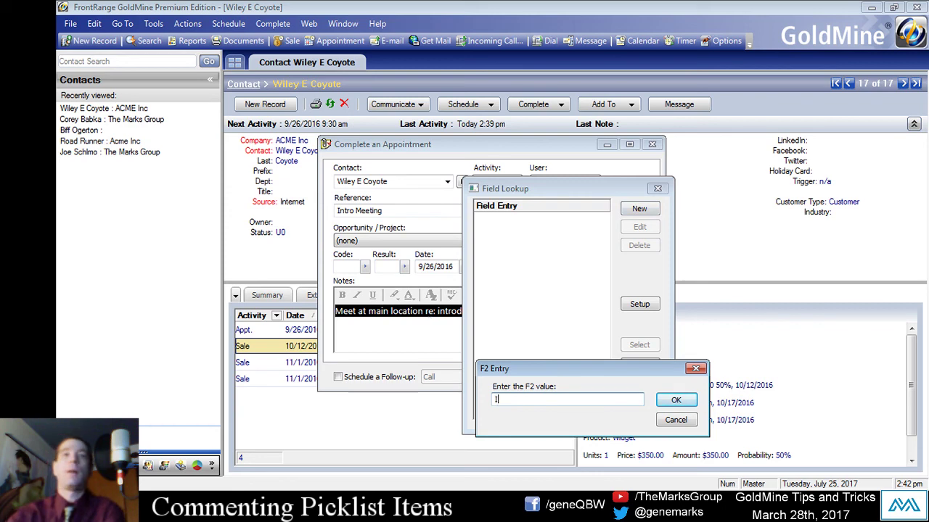
{"action": "left_click", "coordinate": [664, 399]}
{"action": "left_click", "coordinate": [639, 209]}
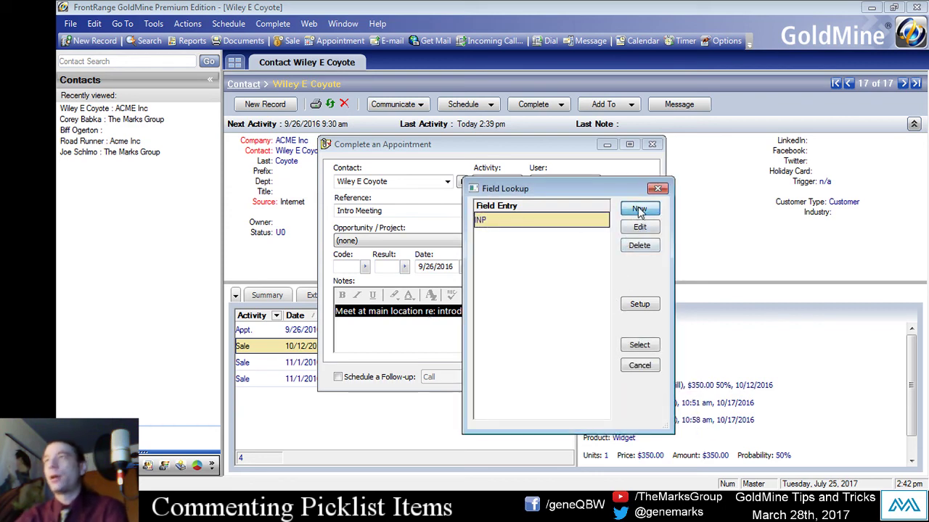
{"action": "type", "text": "TEL"}
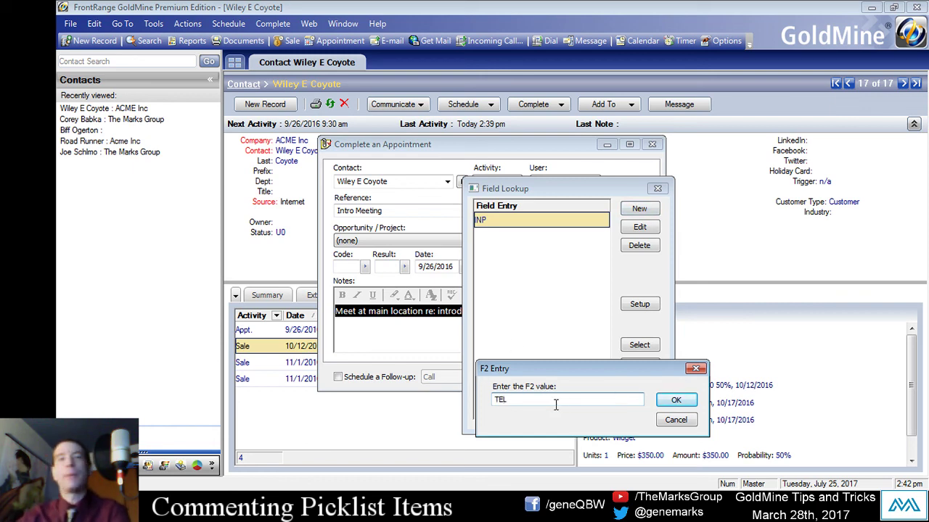
{"action": "left_click", "coordinate": [682, 405]}
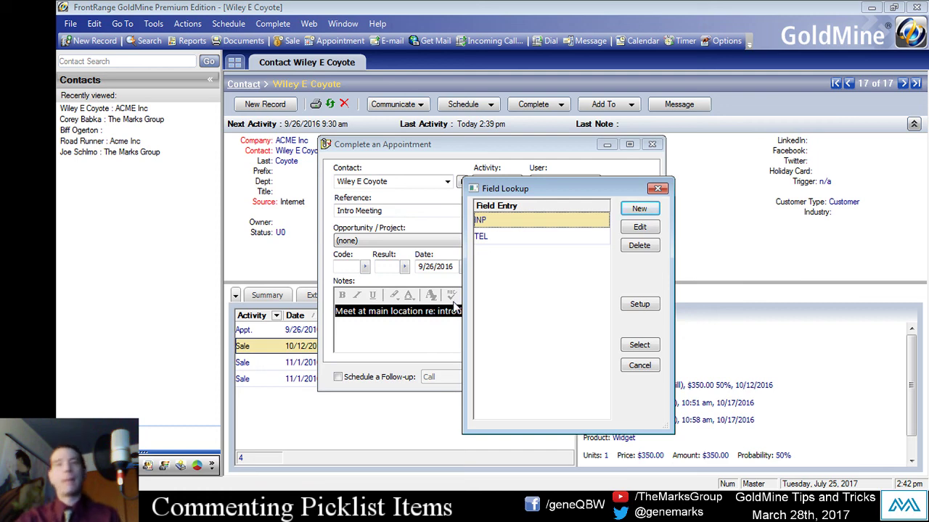
Try INP as the appointment's result, replace it with TEL, and complete the appointment
{"action": "double_click", "coordinate": [498, 226]}
{"action": "left_click", "coordinate": [404, 267]}
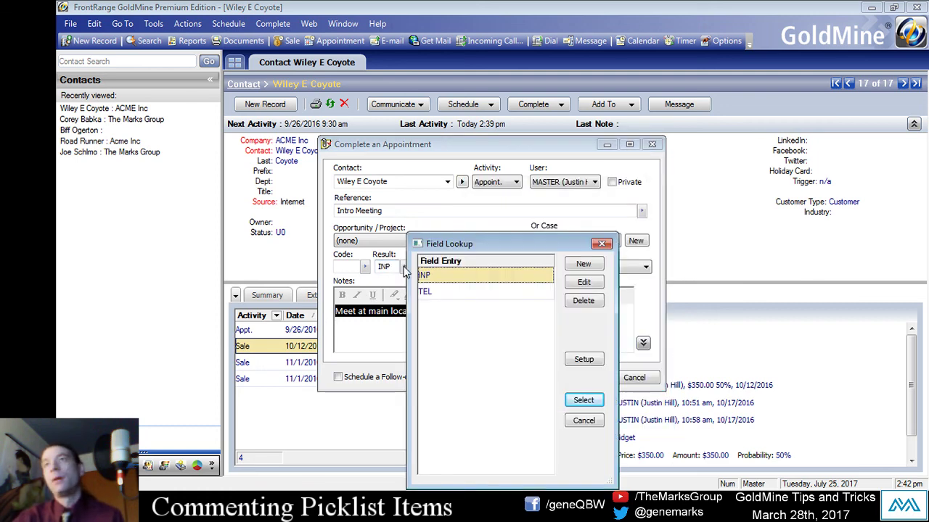
{"action": "double_click", "coordinate": [442, 293]}
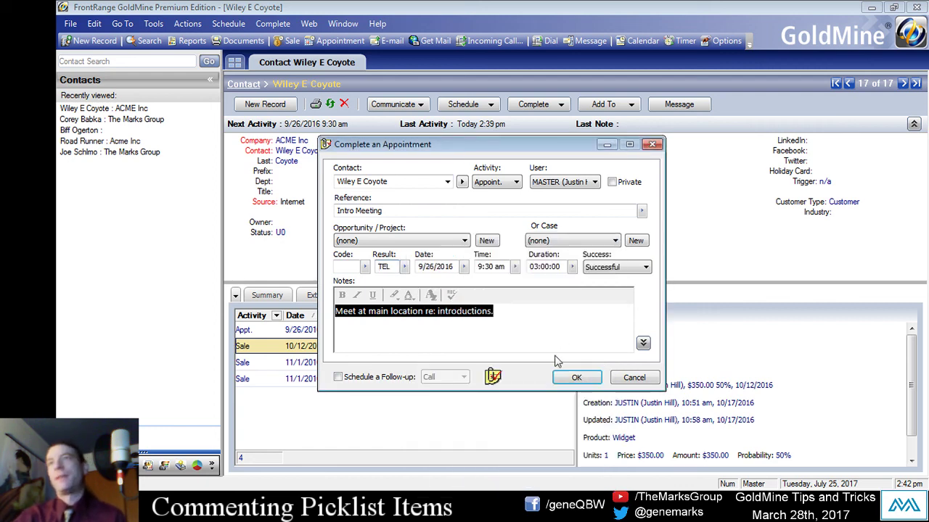
{"action": "left_click", "coordinate": [570, 377]}
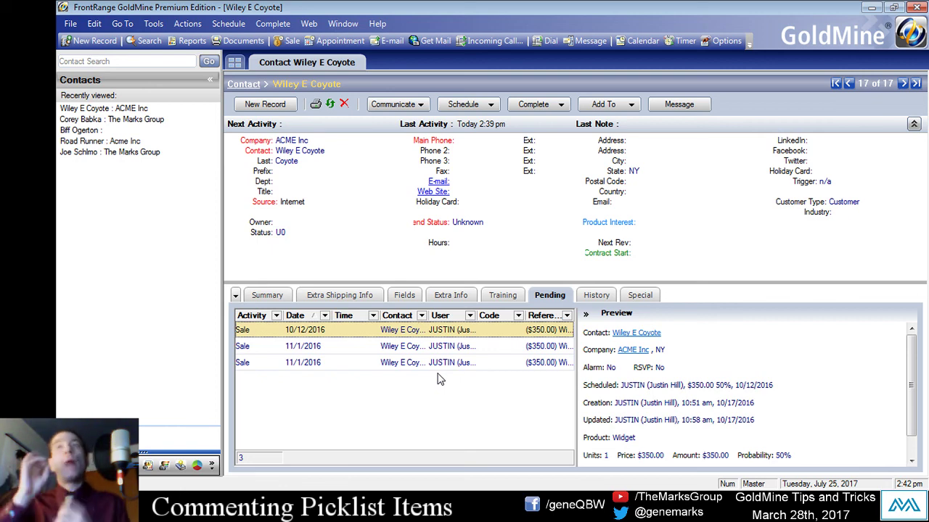
Start completing an appointment for the contact and open the lookup list of its result field
{"action": "left_click", "coordinate": [255, 23]}
{"action": "mouse_move", "coordinate": [246, 25]}
{"action": "mouse_move", "coordinate": [276, 23]}
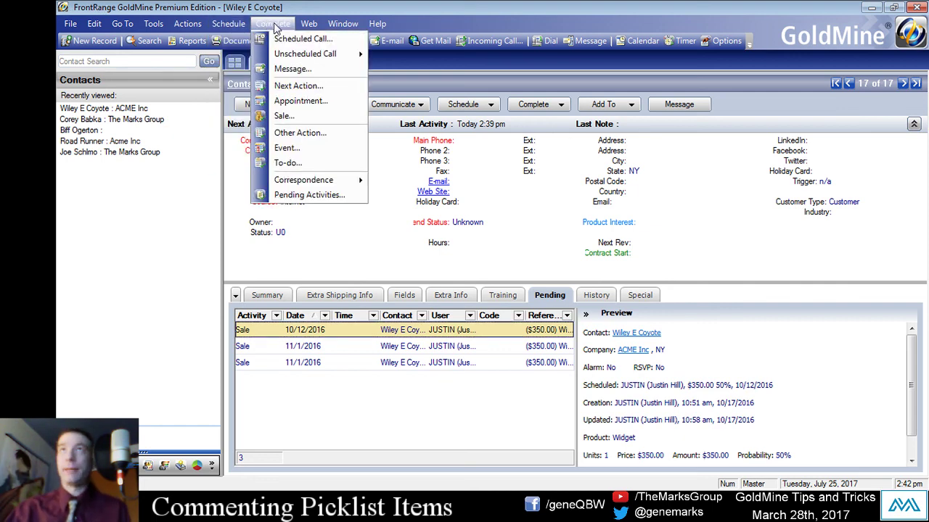
{"action": "left_click", "coordinate": [300, 101]}
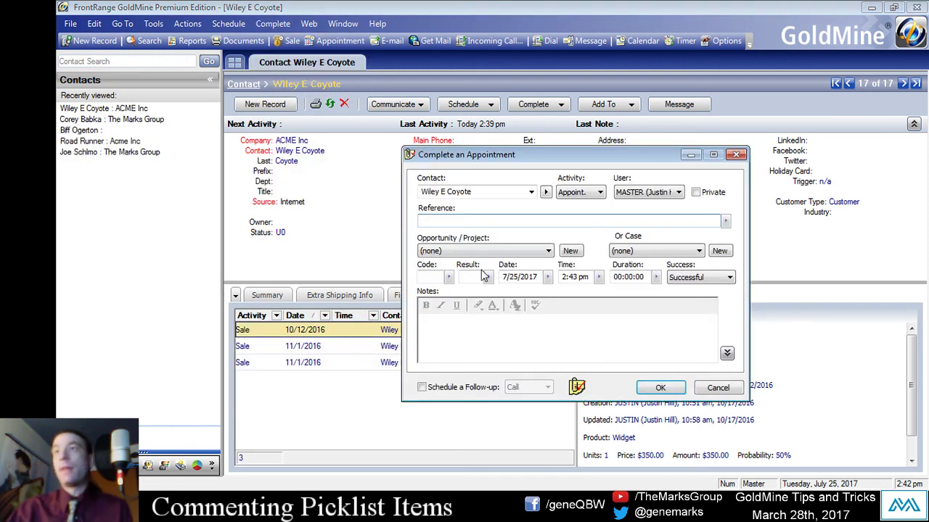
{"action": "left_click", "coordinate": [485, 276]}
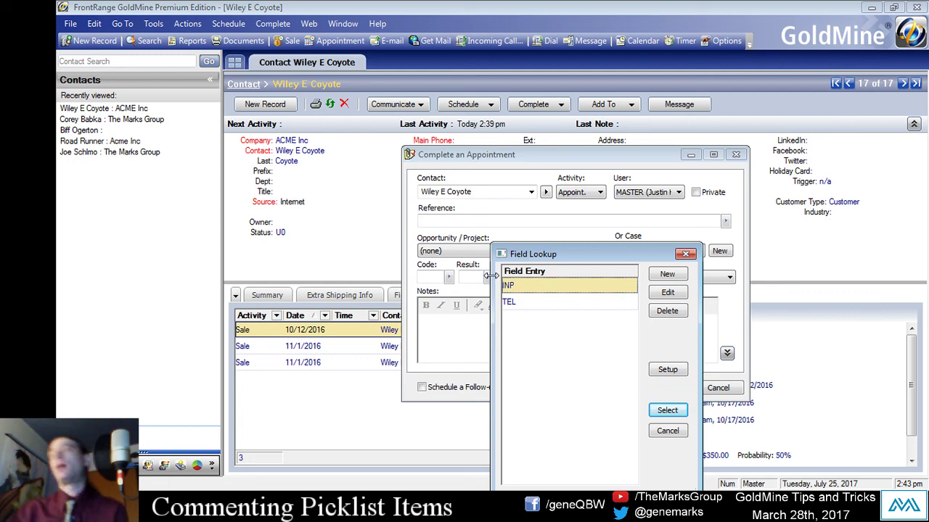
{"action": "left_click_drag", "start_coordinate": [564, 254], "coordinate": [534, 240]}
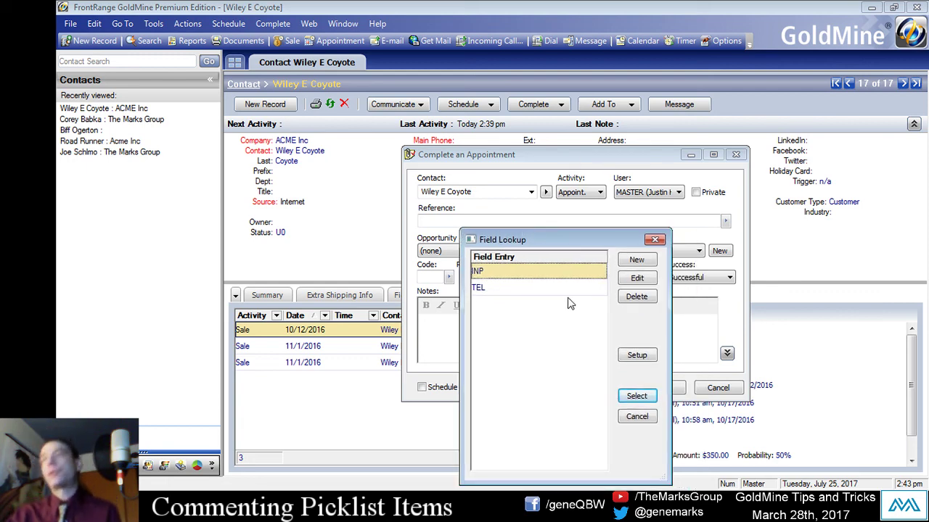
Change the INP lookup entry to "INP//In Person Appointment" and choose it as the appointment's result
{"action": "left_click", "coordinate": [522, 289]}
{"action": "left_click", "coordinate": [523, 276]}
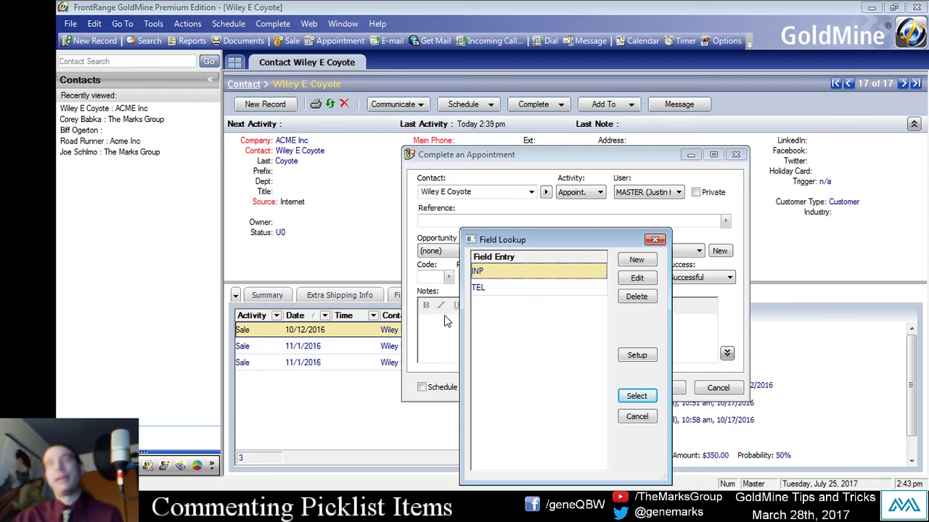
{"action": "left_click", "coordinate": [640, 280]}
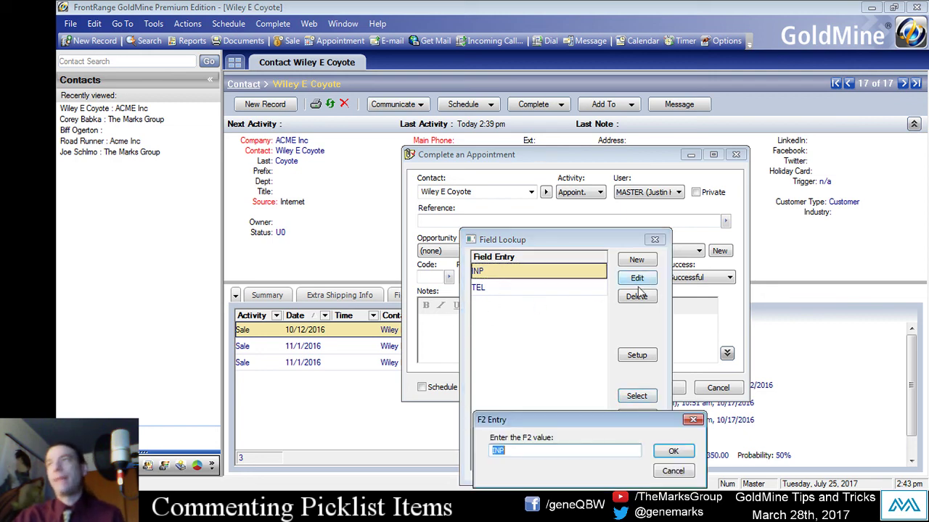
{"action": "left_click_drag", "start_coordinate": [532, 418], "coordinate": [511, 387]}
{"action": "left_click", "coordinate": [504, 420]}
{"action": "type", "text": "//"}
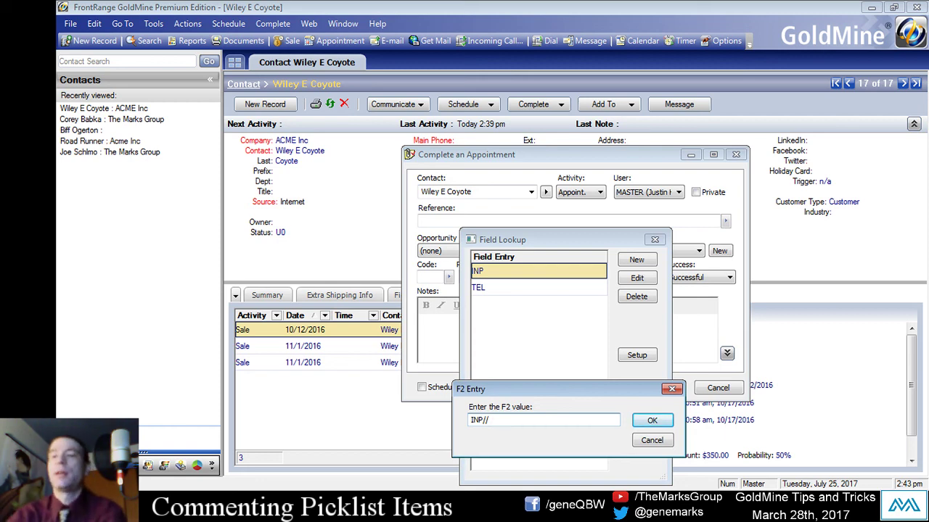
{"action": "type", "text": "In P"}
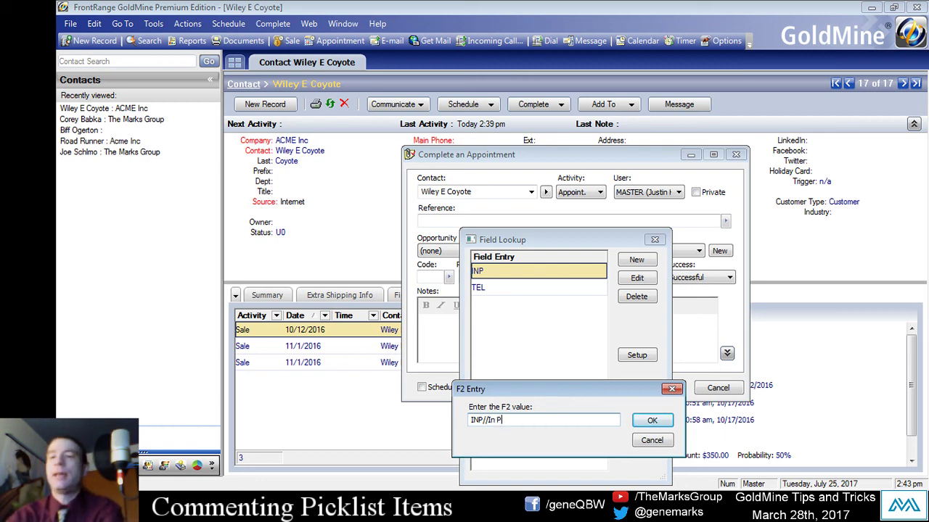
{"action": "type", "text": "erson Appintment"}
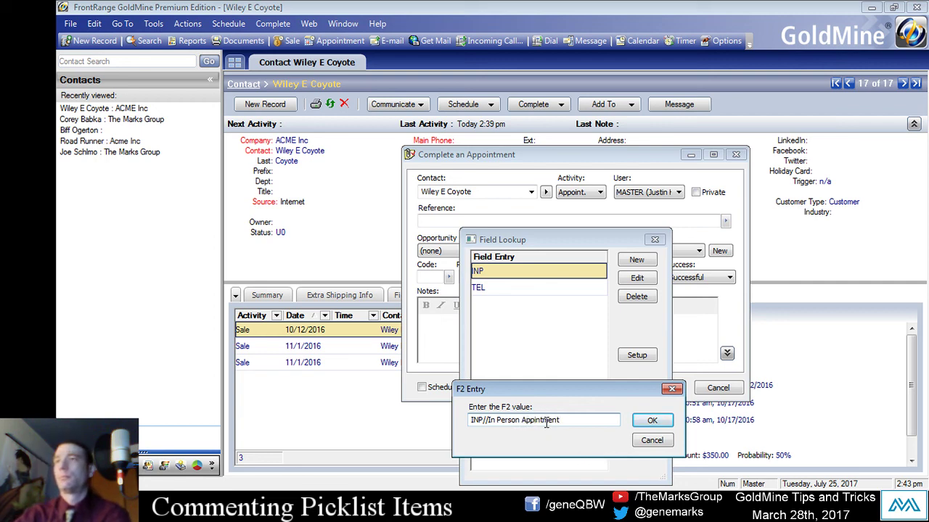
{"action": "type", "text": "o"}
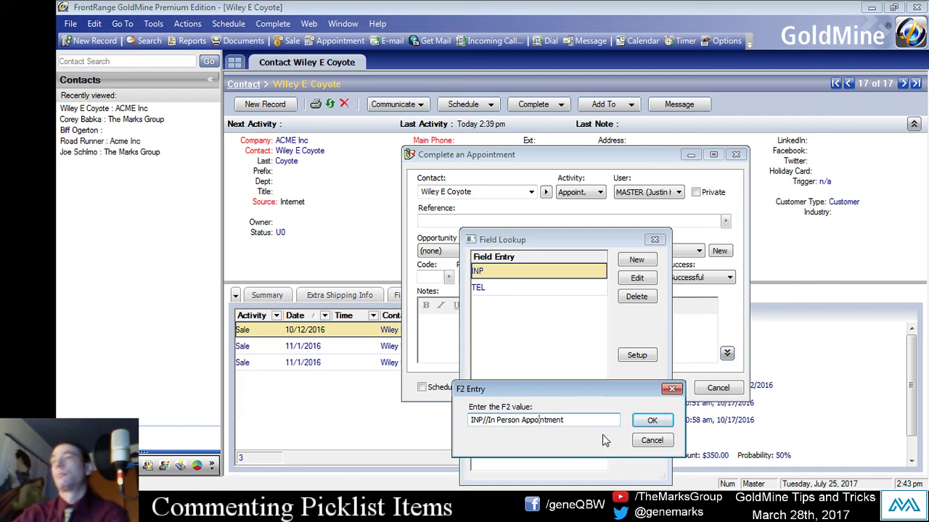
{"action": "left_click", "coordinate": [651, 421]}
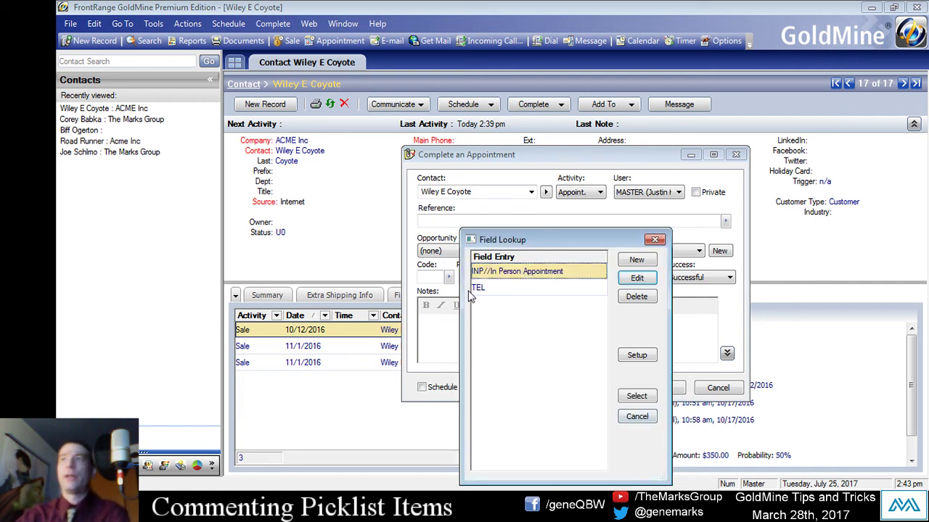
{"action": "left_click", "coordinate": [500, 287]}
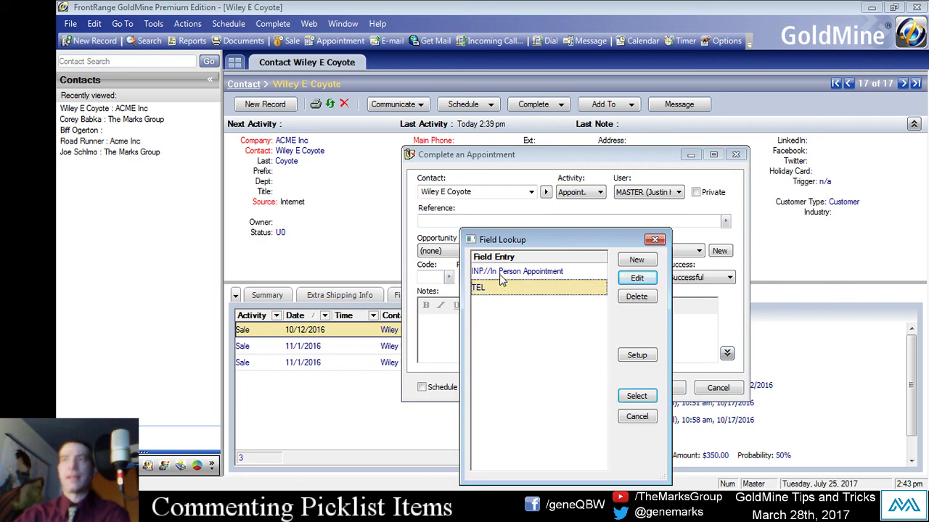
{"action": "double_click", "coordinate": [508, 275]}
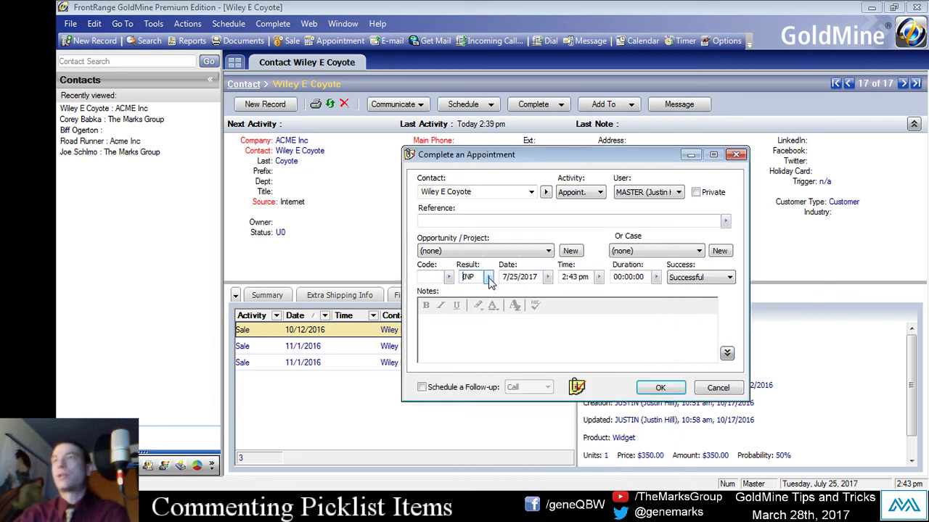
Change the TEL entry in the result field's lookup list to "TEL//Telephone Appointment"
{"action": "left_click", "coordinate": [488, 278]}
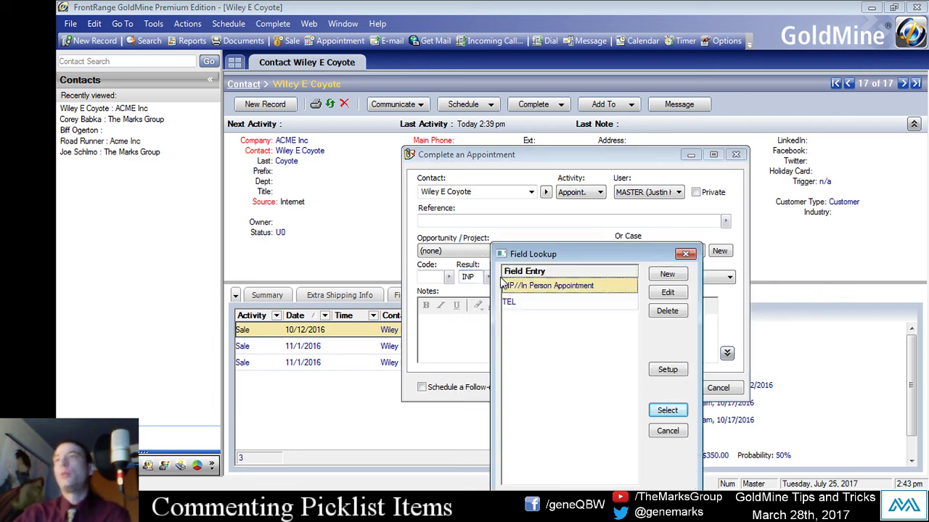
{"action": "left_click", "coordinate": [560, 294]}
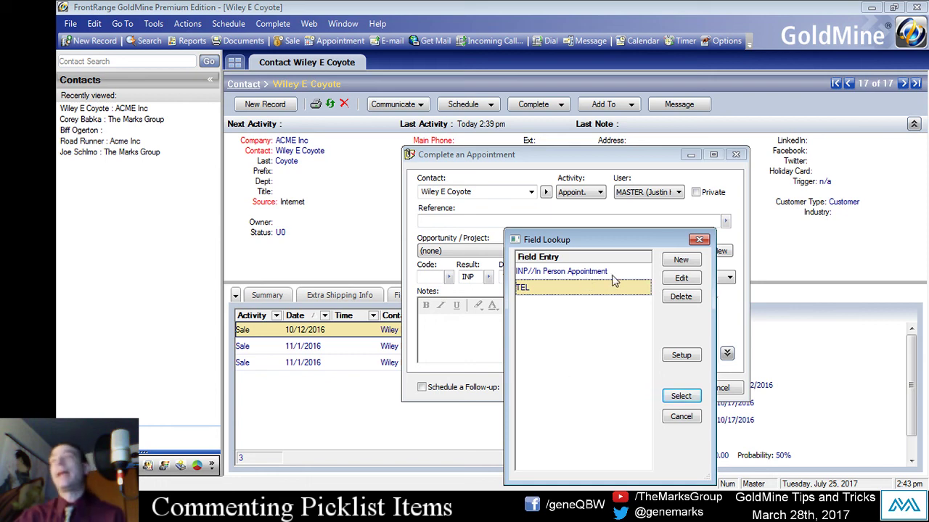
{"action": "left_click", "coordinate": [681, 282]}
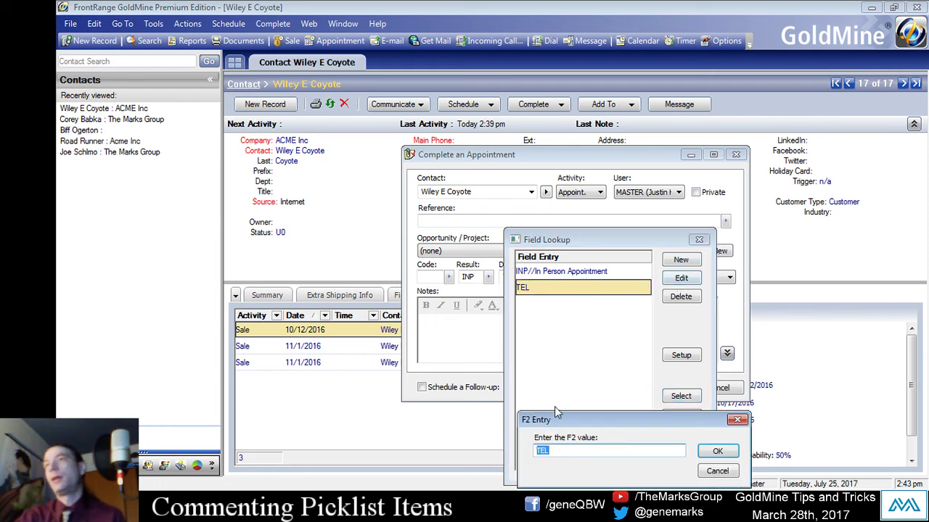
{"action": "left_click", "coordinate": [574, 455]}
{"action": "type", "text": "//Telephone App"}
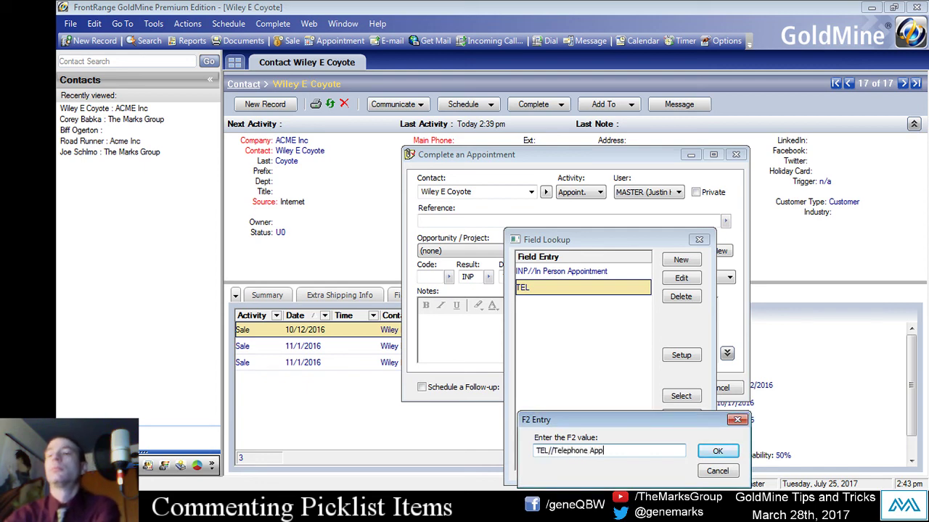
{"action": "type", "text": "ointment"}
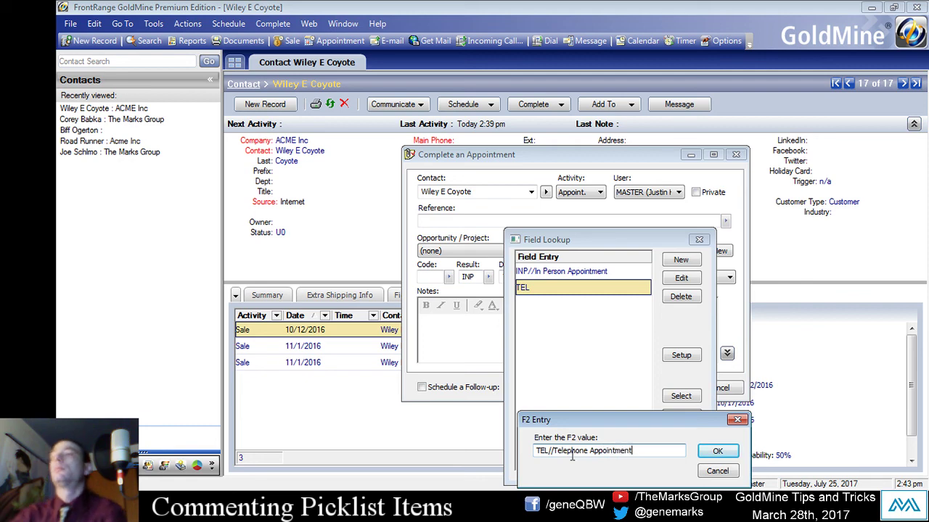
{"action": "left_click", "coordinate": [714, 452]}
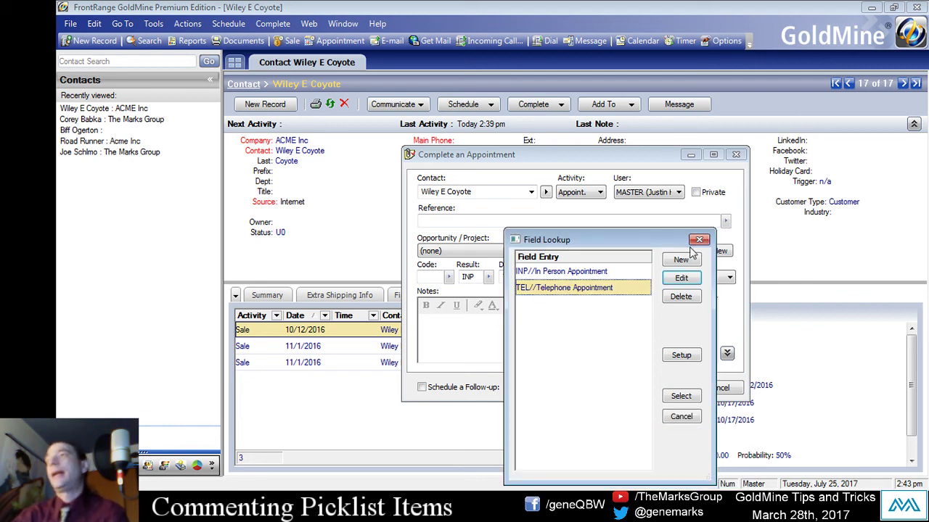
Add the lookup entry "NOS//Client no show" to the result field and choose it as the appointment's result
{"action": "left_click", "coordinate": [682, 260]}
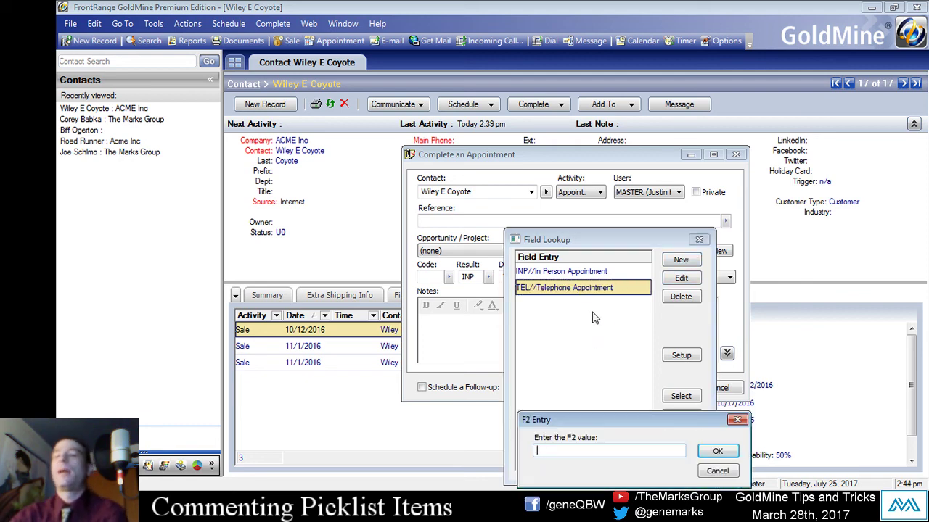
{"action": "type", "text": "NOS"}
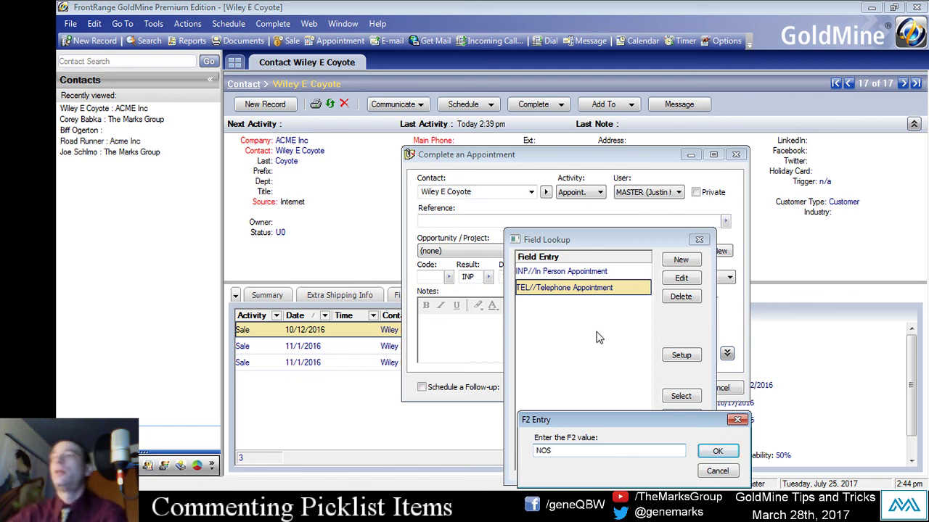
{"action": "type", "text": "//Client no show"}
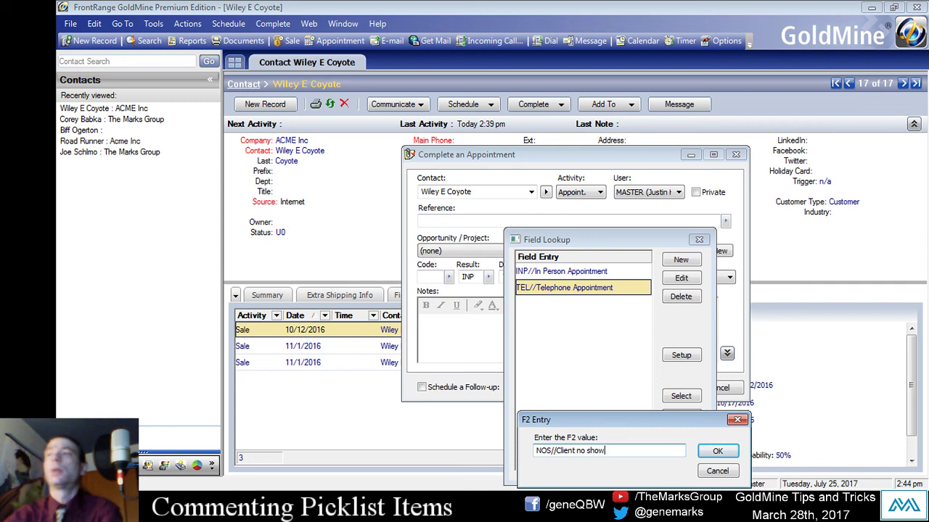
{"action": "left_click_drag", "start_coordinate": [621, 421], "coordinate": [621, 415]}
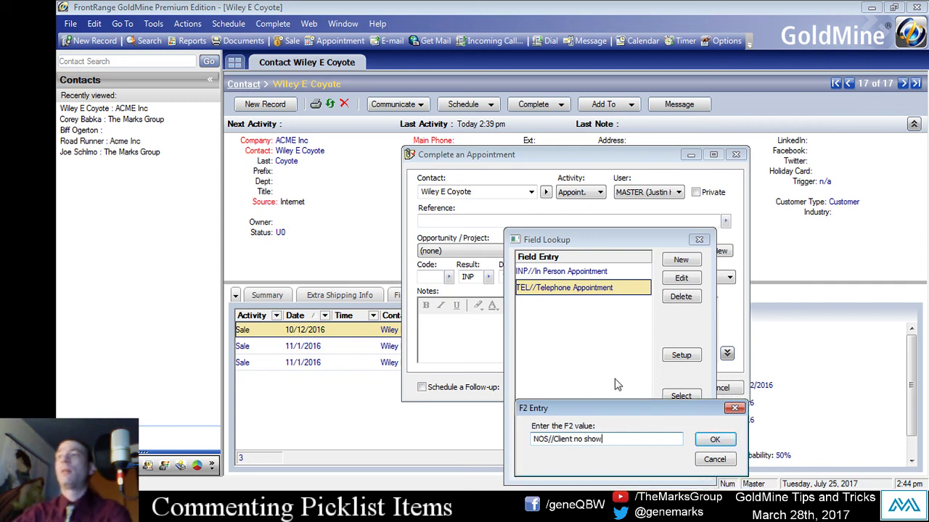
{"action": "left_click", "coordinate": [698, 442]}
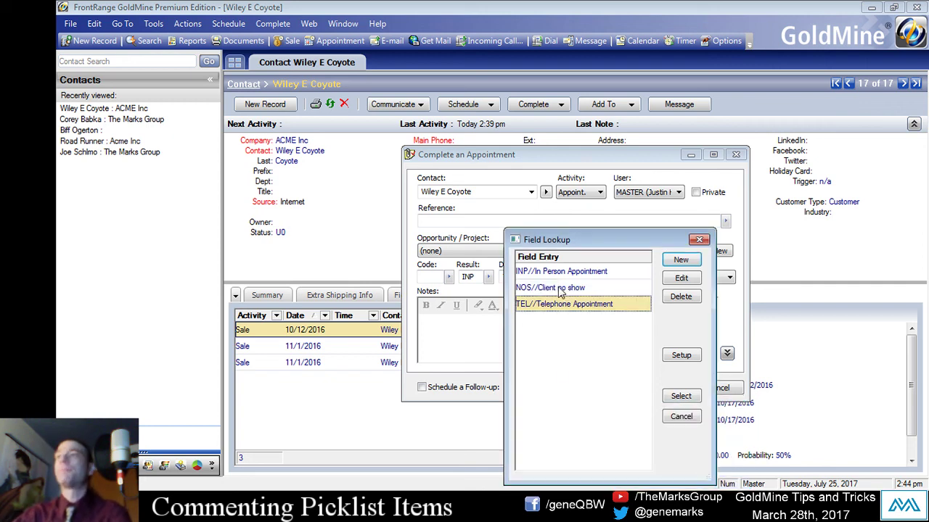
{"action": "double_click", "coordinate": [552, 288]}
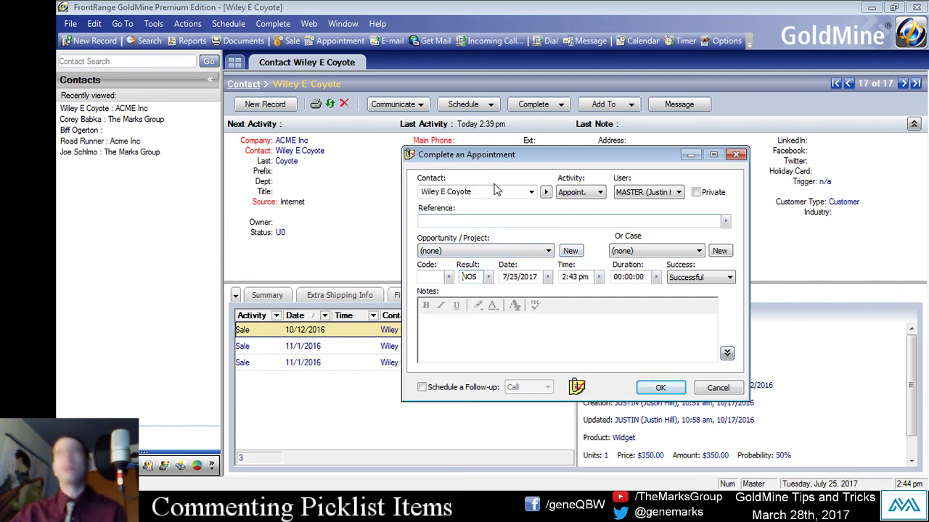
{"action": "left_click", "coordinate": [464, 220]}
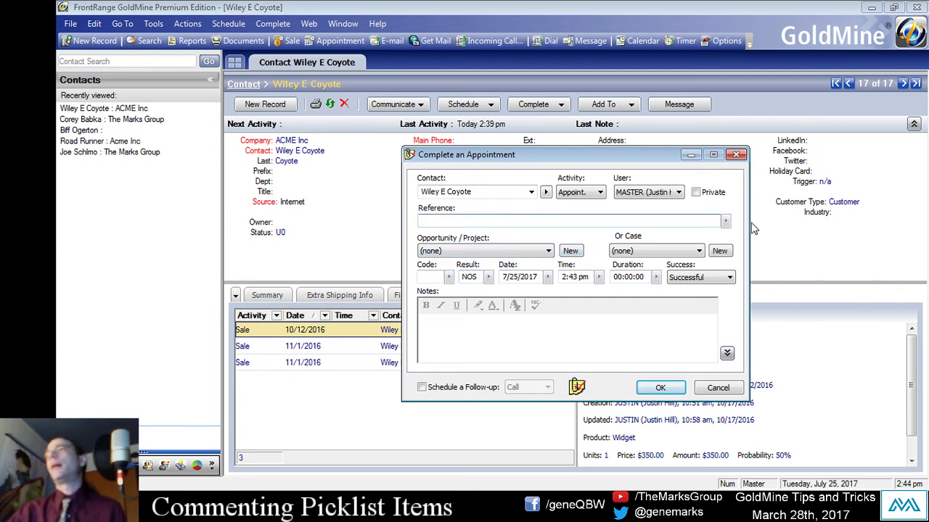
{"action": "type", "text": "dglibh;idfaegnv"}
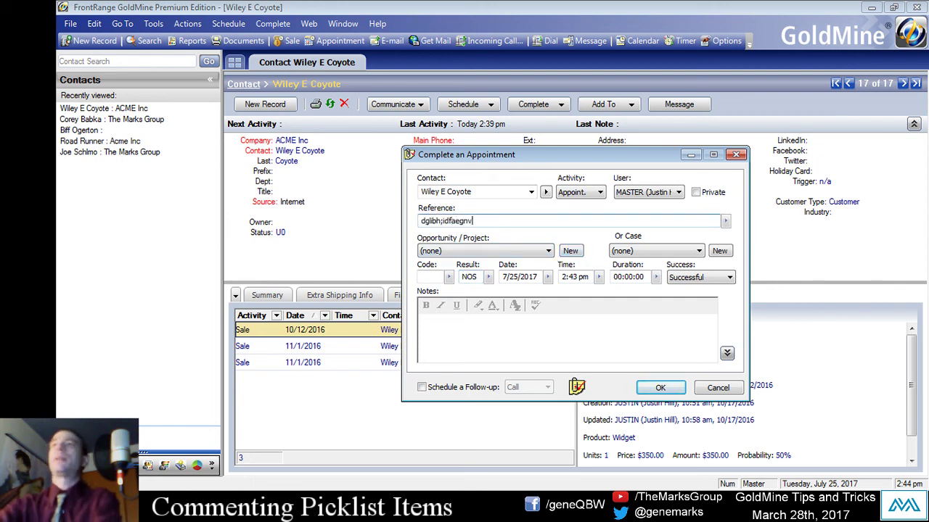
{"action": "type", "text": "aolgbndfsgvofkusdihresdhdgfhdhgofehfedhdfhgdzgdkjbdgzfk"}
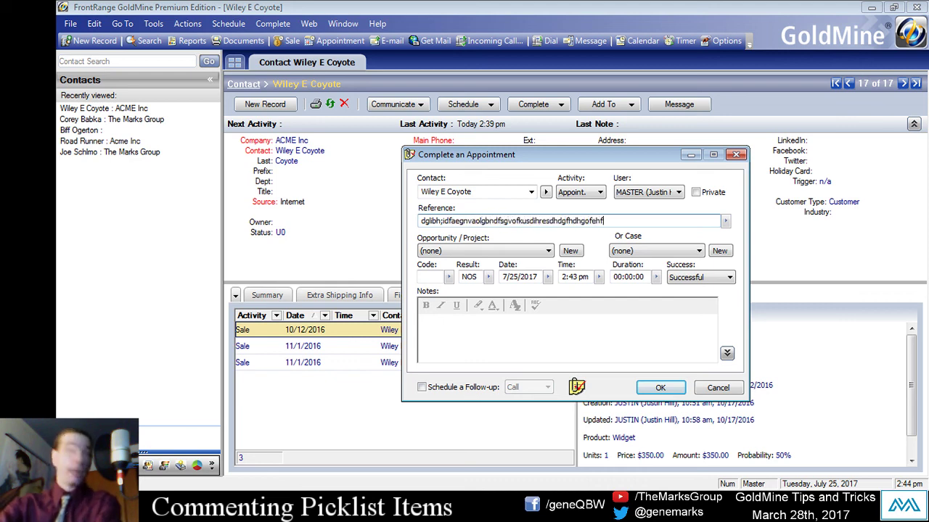
{"action": "key", "text": "BackSpace"}
{"action": "key", "text": "BackSpace"}
{"action": "key", "text": "BackSpace"}
{"action": "key", "text": "BackSpace"}
{"action": "key", "text": "BackSpace"}
{"action": "key", "text": "BackSpace"}
{"action": "key", "text": "BackSpace"}
{"action": "key", "text": "BackSpace"}
{"action": "key", "text": "BackSpace"}
{"action": "key", "text": "BackSpace"}
{"action": "key", "text": "BackSpace"}
{"action": "key", "text": "BackSpace"}
{"action": "key", "text": "BackSpace"}
{"action": "key", "text": "BackSpace"}
{"action": "key", "text": "BackSpace"}
{"action": "key", "text": "BackSpace"}
{"action": "key", "text": "BackSpace"}
{"action": "key", "text": "BackSpace"}
{"action": "key", "text": "BackSpace"}
{"action": "key", "text": "BackSpace"}
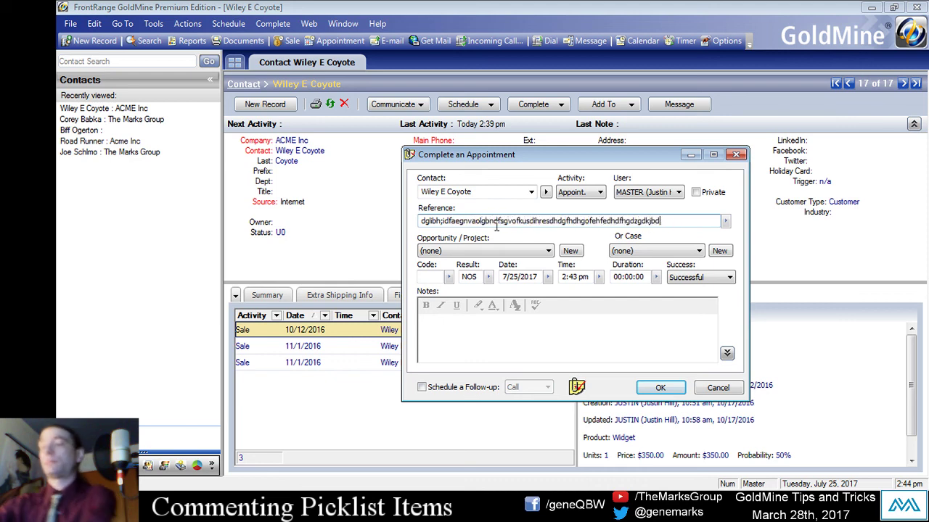
{"action": "key", "text": "BackSpace"}
{"action": "key", "text": "BackSpace"}
{"action": "key", "text": "BackSpace"}
{"action": "key", "text": "BackSpace"}
{"action": "key", "text": "BackSpace"}
{"action": "key", "text": "BackSpace"}
{"action": "key", "text": "BackSpace"}
{"action": "key", "text": "BackSpace"}
{"action": "key", "text": "BackSpace"}
{"action": "key", "text": "BackSpace"}
{"action": "key", "text": "BackSpace"}
{"action": "key", "text": "BackSpace"}
{"action": "key", "text": "BackSpace"}
{"action": "key", "text": "BackSpace"}
{"action": "key", "text": "BackSpace"}
{"action": "key", "text": "BackSpace"}
{"action": "key", "text": "BackSpace"}
{"action": "key", "text": "BackSpace"}
{"action": "key", "text": "BackSpace"}
{"action": "key", "text": "BackSpace"}
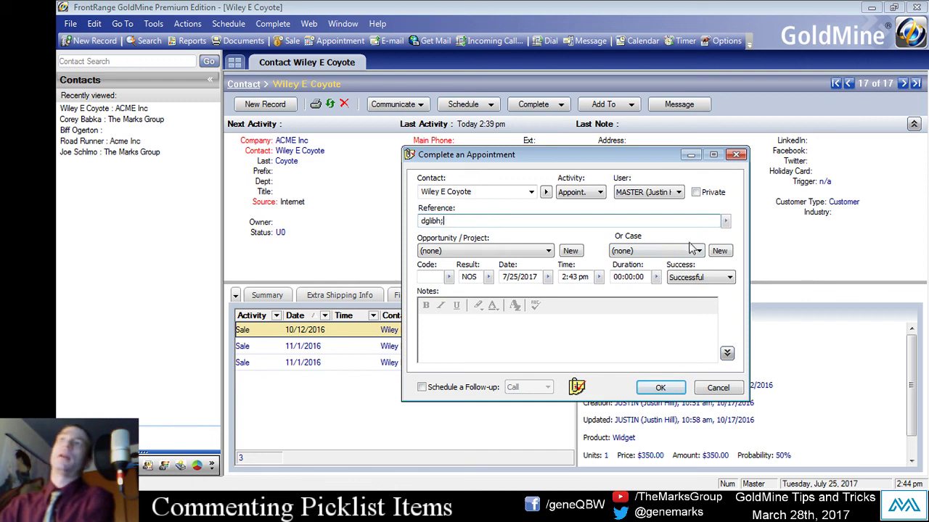
Change the reference field's Presentation lookup entry to "Presentation//Live demo at client site" and choose it as the appointment's reference
{"action": "left_click", "coordinate": [725, 220]}
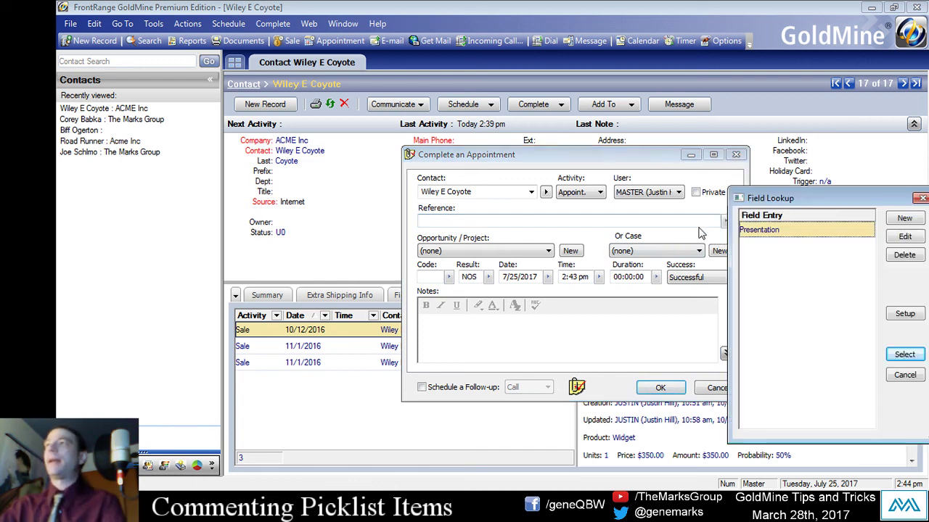
{"action": "left_click_drag", "start_coordinate": [772, 194], "coordinate": [500, 182]}
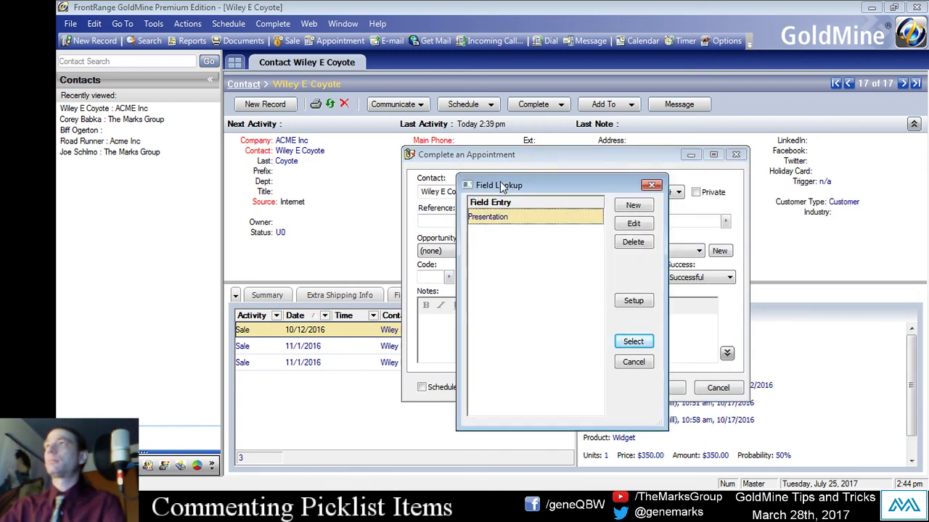
{"action": "left_click", "coordinate": [632, 227]}
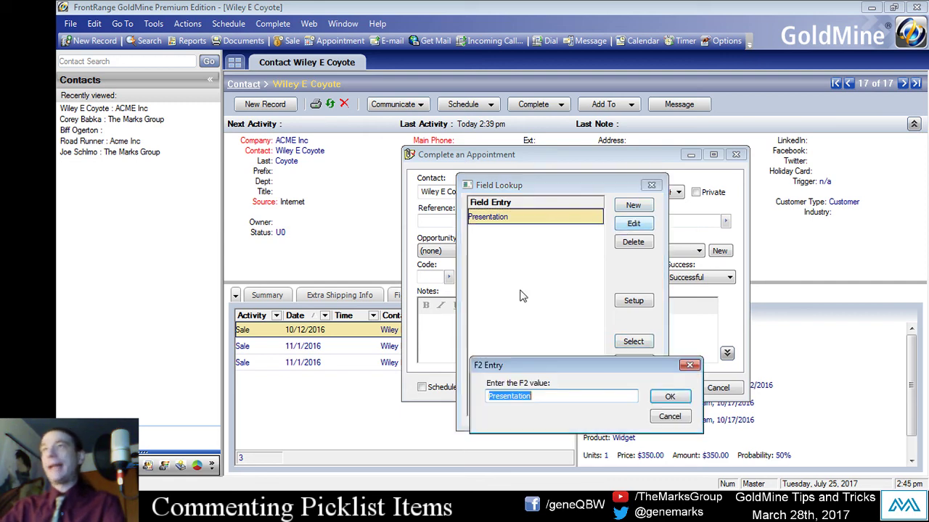
{"action": "left_click", "coordinate": [557, 396]}
{"action": "type", "text": "//Live demo at client site"}
{"action": "left_click", "coordinate": [671, 397]}
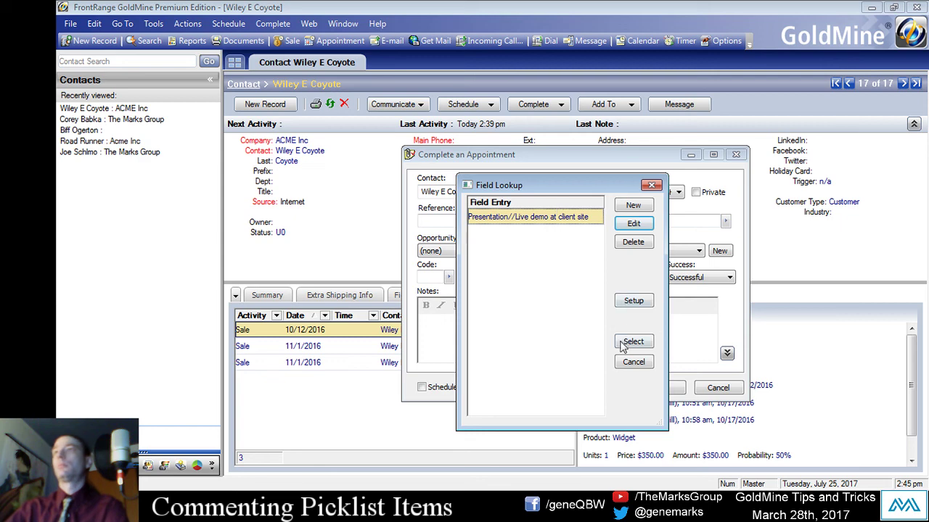
{"action": "double_click", "coordinate": [507, 218]}
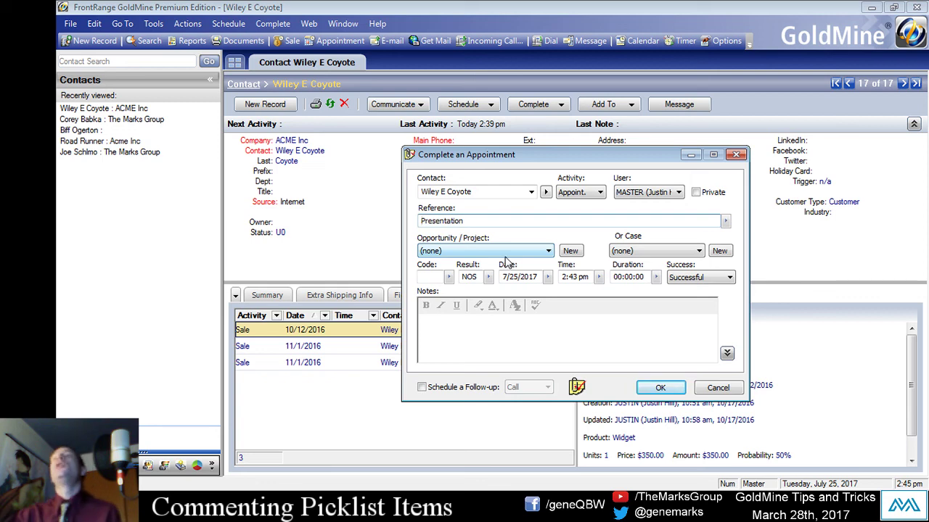
Save the completed appointment and open the first 11/1/2016 Widget sale for completion from the contact's scheduled activities
{"action": "left_click", "coordinate": [527, 326]}
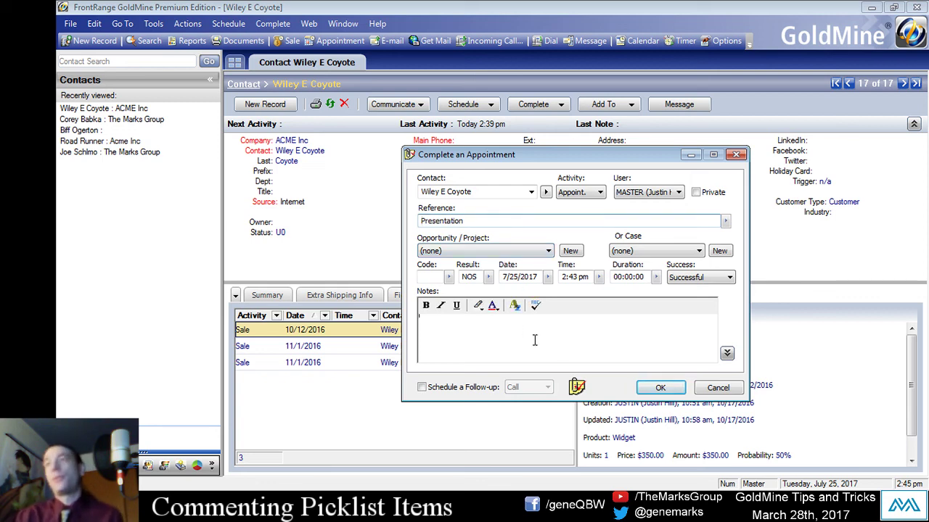
{"action": "left_click", "coordinate": [660, 388]}
{"action": "left_click", "coordinate": [272, 23]}
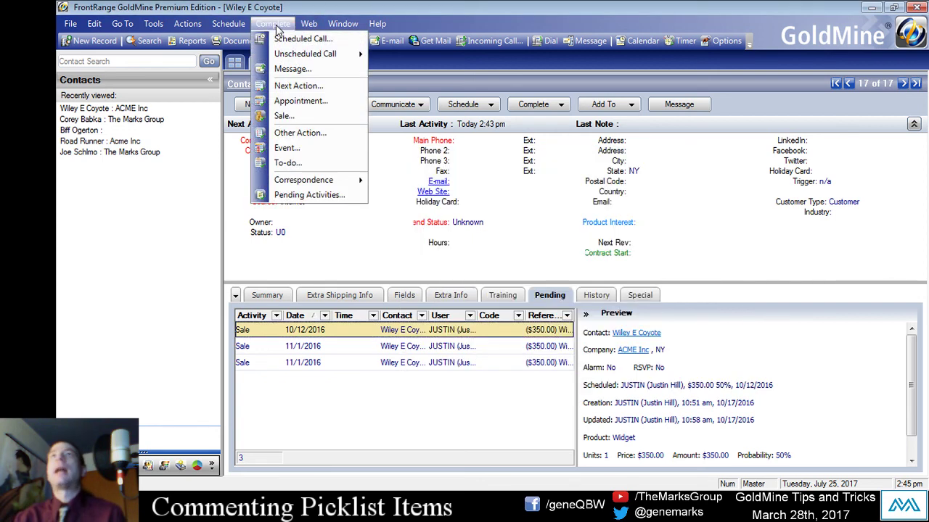
{"action": "left_click", "coordinate": [283, 114]}
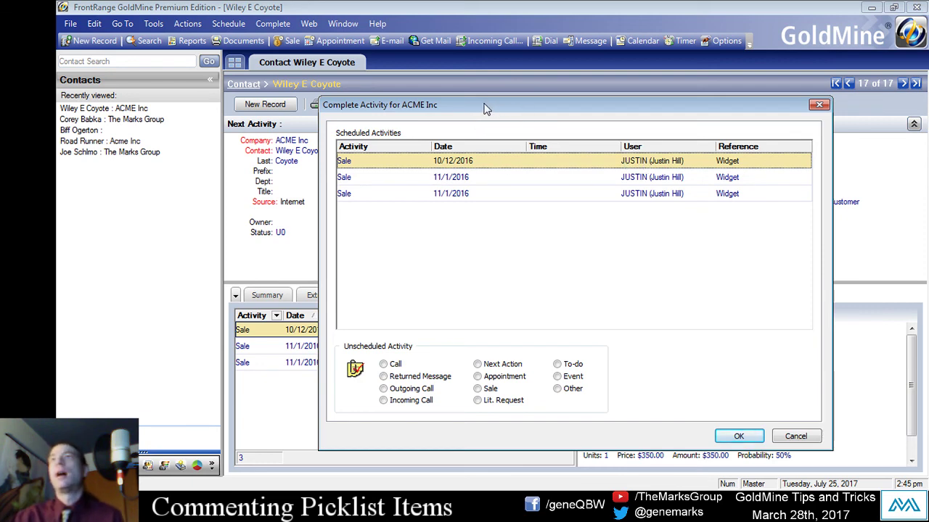
{"action": "left_click_drag", "start_coordinate": [488, 109], "coordinate": [469, 108]}
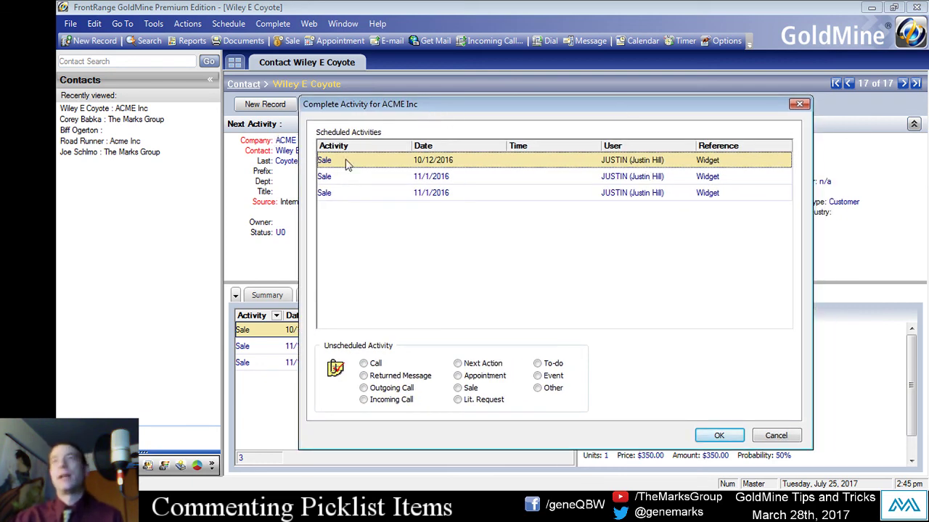
{"action": "left_click", "coordinate": [409, 178]}
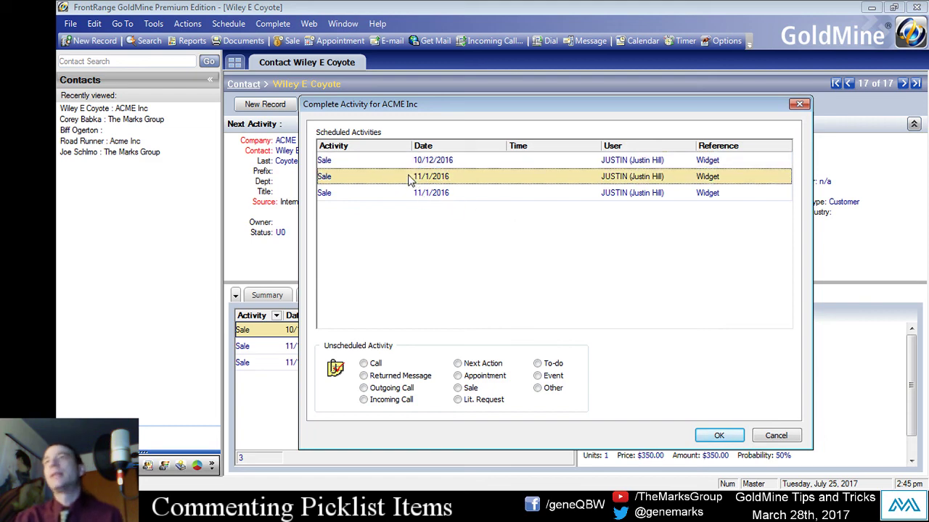
{"action": "double_click", "coordinate": [410, 179]}
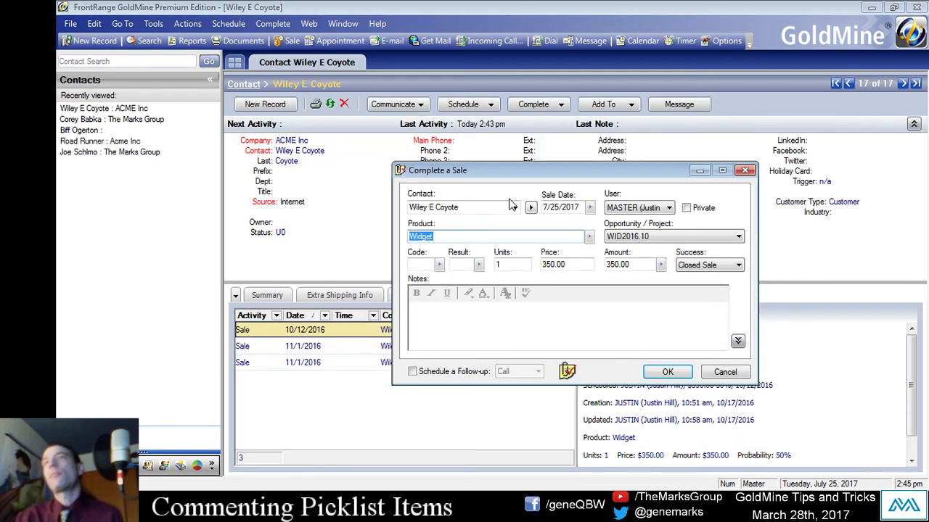
{"action": "left_click_drag", "start_coordinate": [457, 169], "coordinate": [452, 163]}
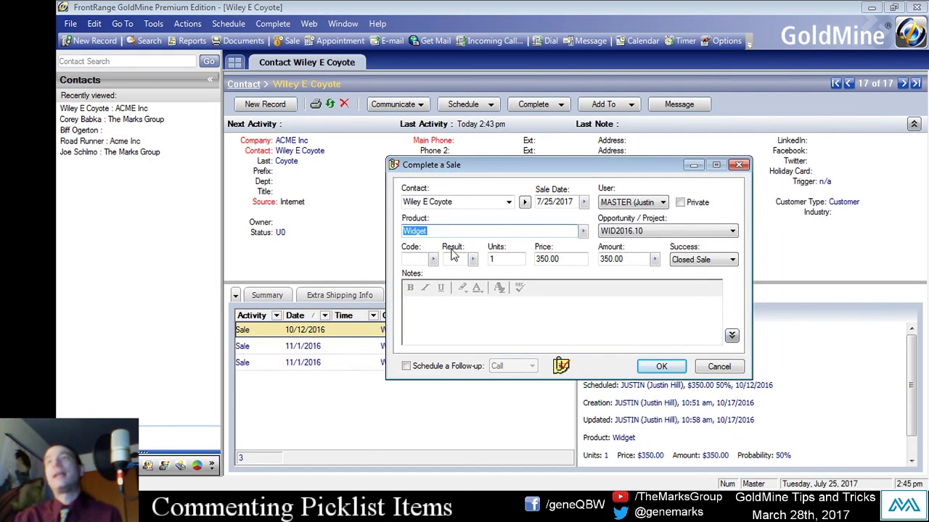
Check the lookup lists of the sale's code and result fields, as well as its product field
{"action": "left_click", "coordinate": [432, 259]}
{"action": "key", "text": "Escape"}
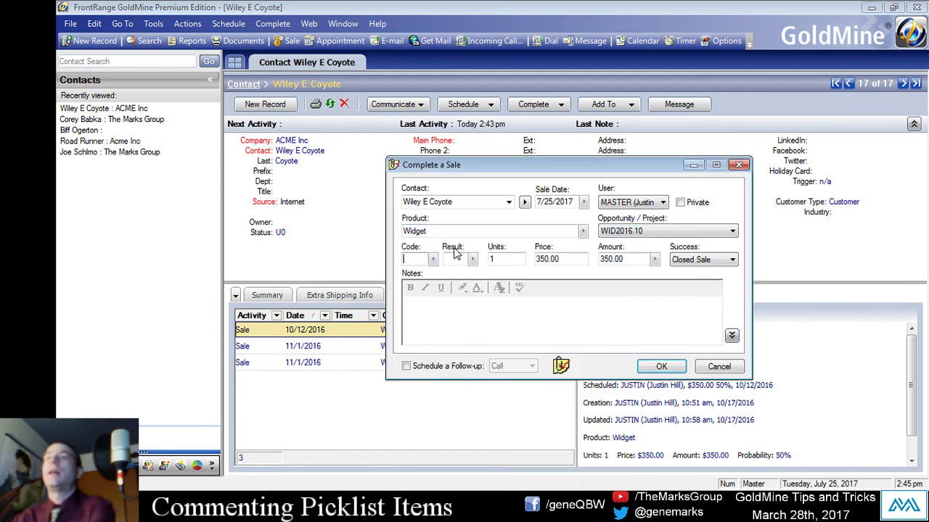
{"action": "left_click", "coordinate": [471, 259]}
{"action": "key", "text": "Escape"}
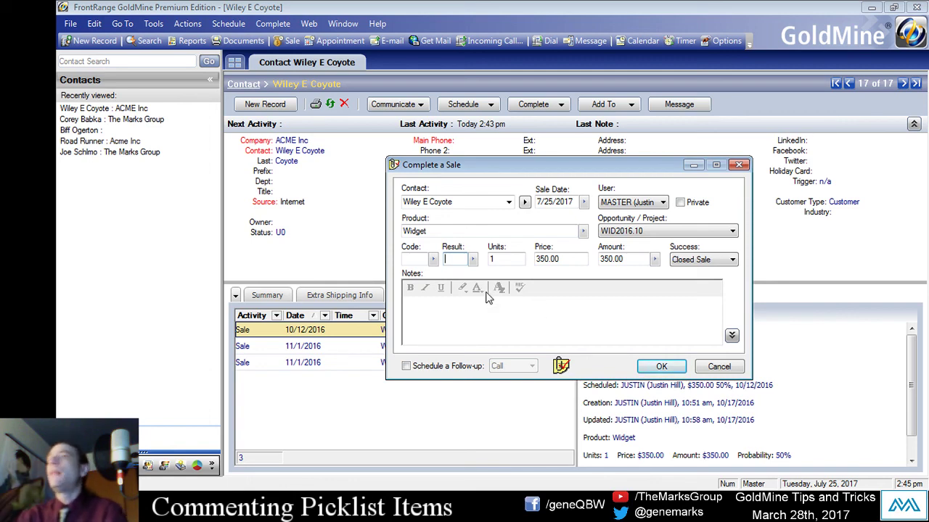
{"action": "left_click", "coordinate": [438, 231]}
{"action": "left_click_drag", "start_coordinate": [437, 231], "coordinate": [370, 231]}
{"action": "left_click", "coordinate": [501, 308]}
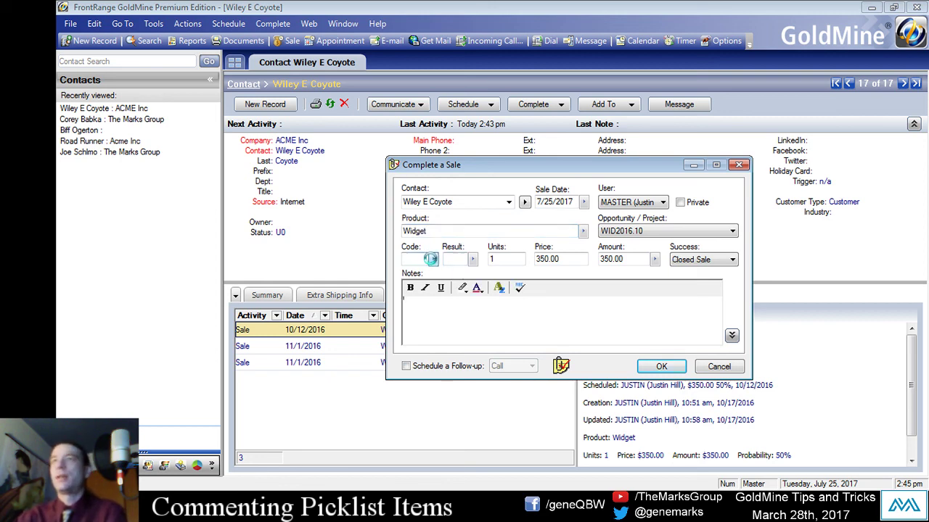
Add the lookup entry "NEW//New Sale" to the sale's code field
{"action": "left_click", "coordinate": [431, 259]}
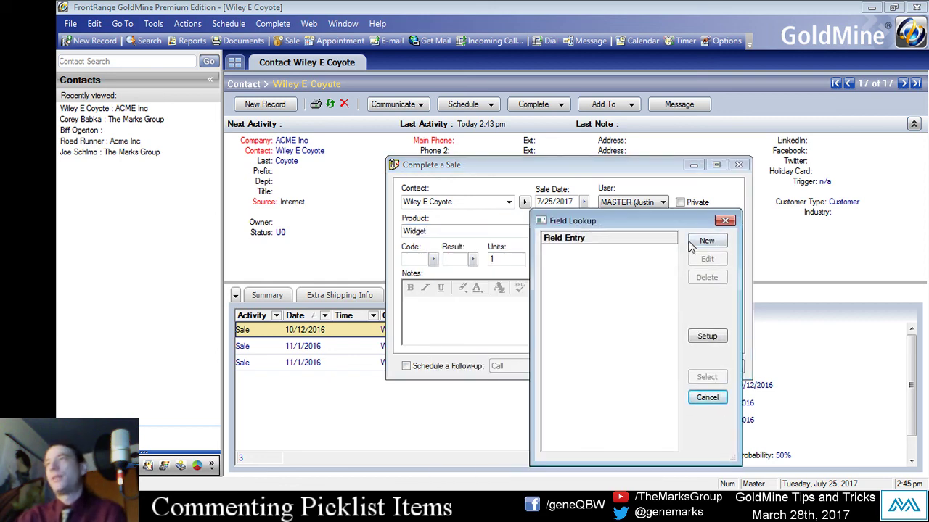
{"action": "left_click", "coordinate": [701, 243]}
{"action": "type", "text": "NEW //New S"}
{"action": "type", "text": "laes"}
{"action": "key", "text": "BackSpace"}
{"action": "key", "text": "BackSpace"}
{"action": "key", "text": "BackSpace"}
{"action": "key", "text": "BackSpace"}
{"action": "type", "text": "a"}
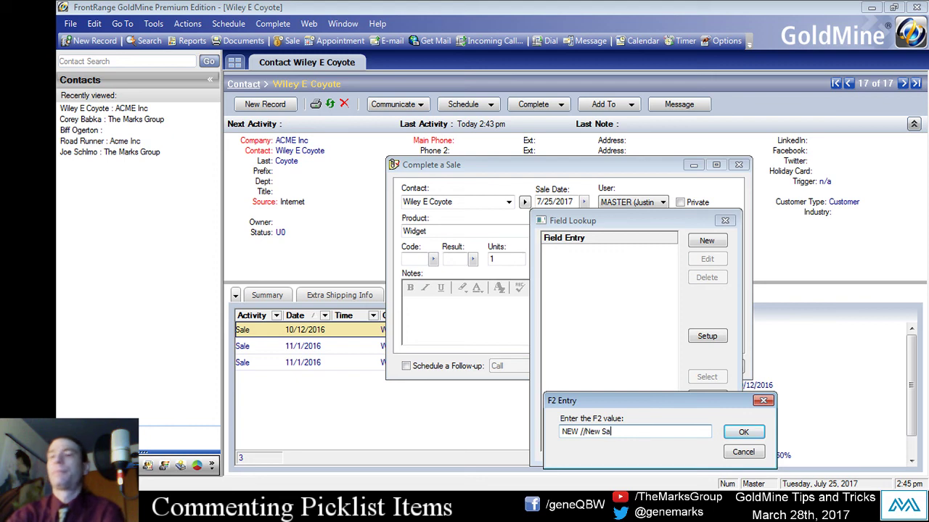
{"action": "type", "text": "le"}
{"action": "key", "text": "Return"}
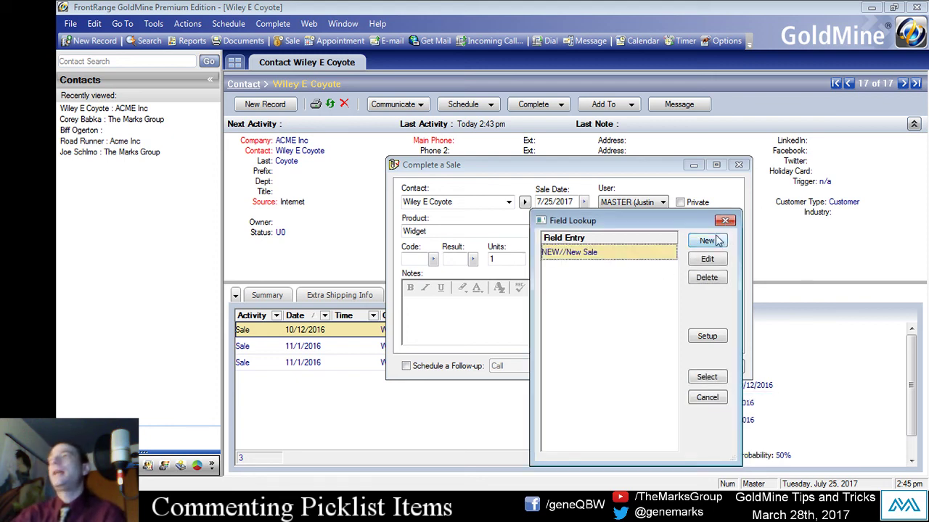
Add the lookup entry "CRE//Credit Sale" to the code field's list
{"action": "left_click", "coordinate": [716, 238]}
{"action": "type", "text": "CRE"}
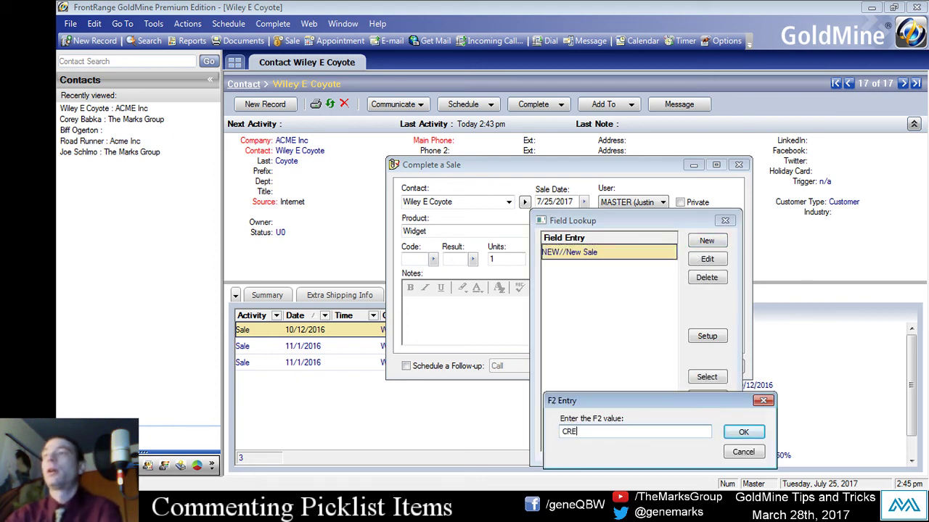
{"action": "type", "text": " /?Credit Sales"}
{"action": "key", "text": "BackSpace"}
{"action": "key", "text": "BackSpace"}
{"action": "type", "text": "e"}
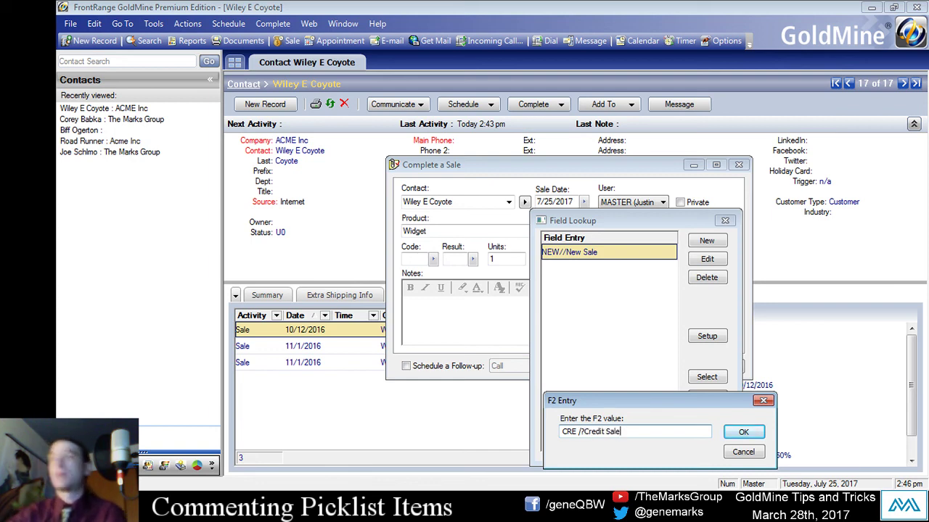
{"action": "left_click", "coordinate": [585, 432]}
{"action": "key", "text": "BackSpace"}
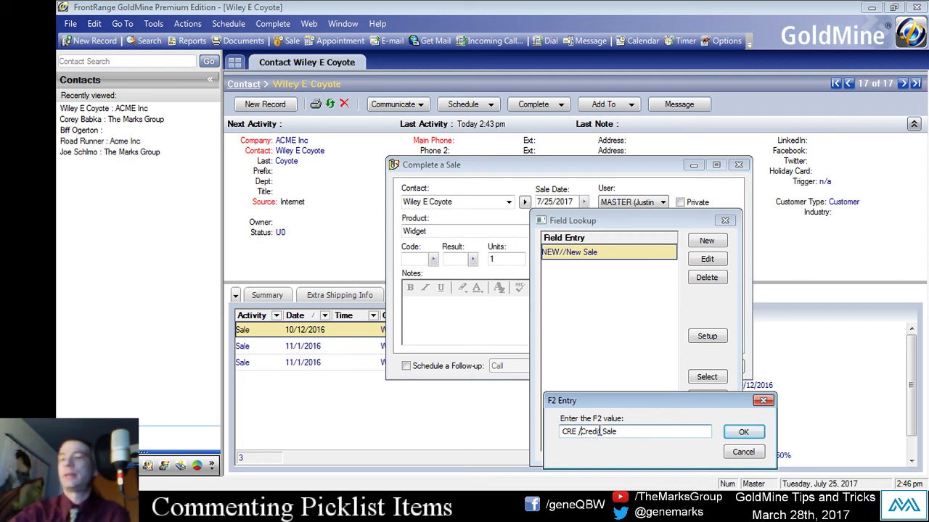
{"action": "left_click", "coordinate": [744, 433]}
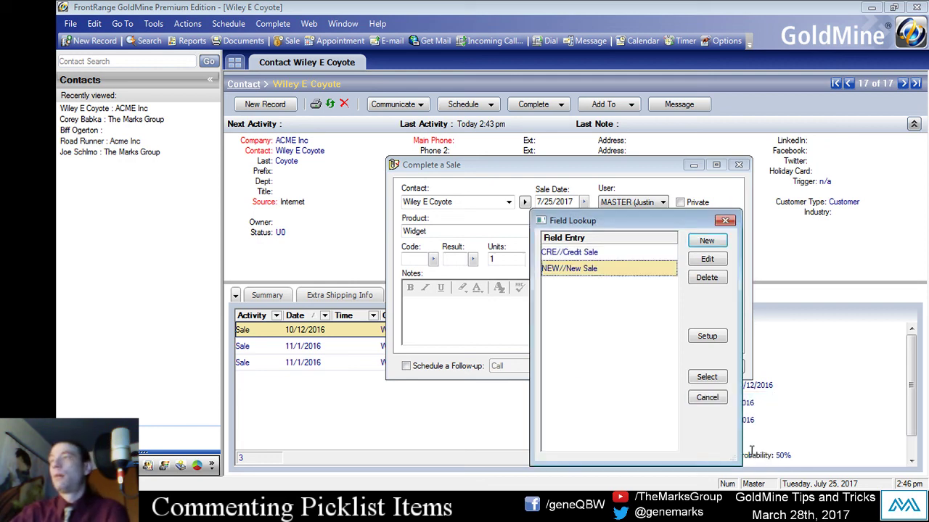
Add the lookup entry "FRE//Freebie" to the code field and choose it as the sale's code
{"action": "left_click", "coordinate": [696, 245]}
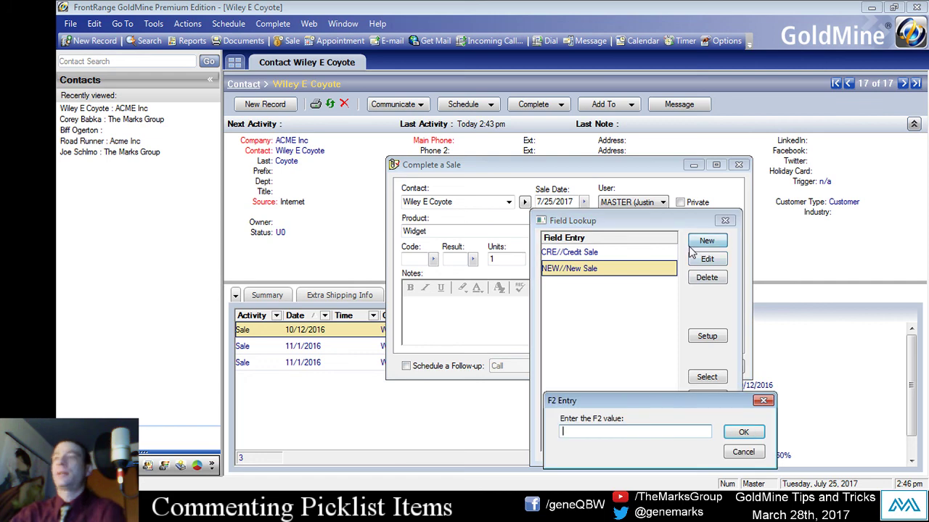
{"action": "type", "text": "FRE //Freebie"}
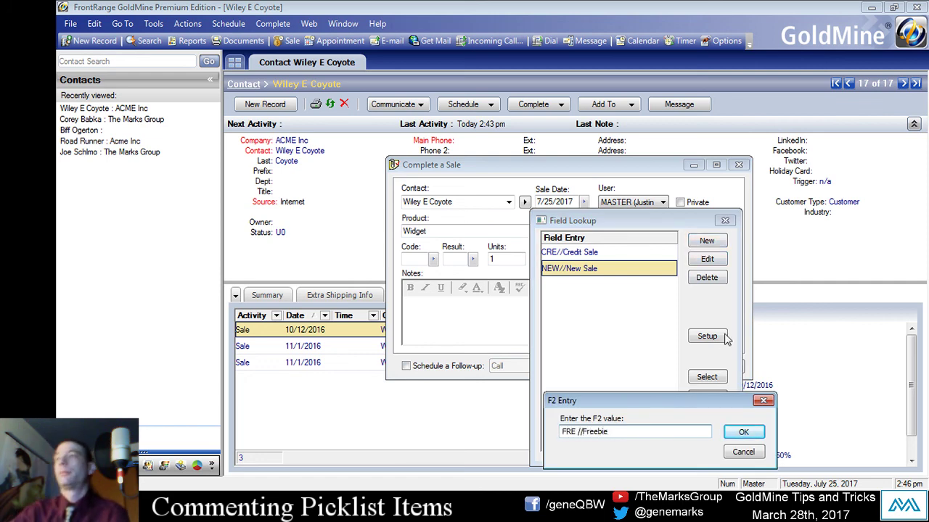
{"action": "left_click", "coordinate": [741, 431]}
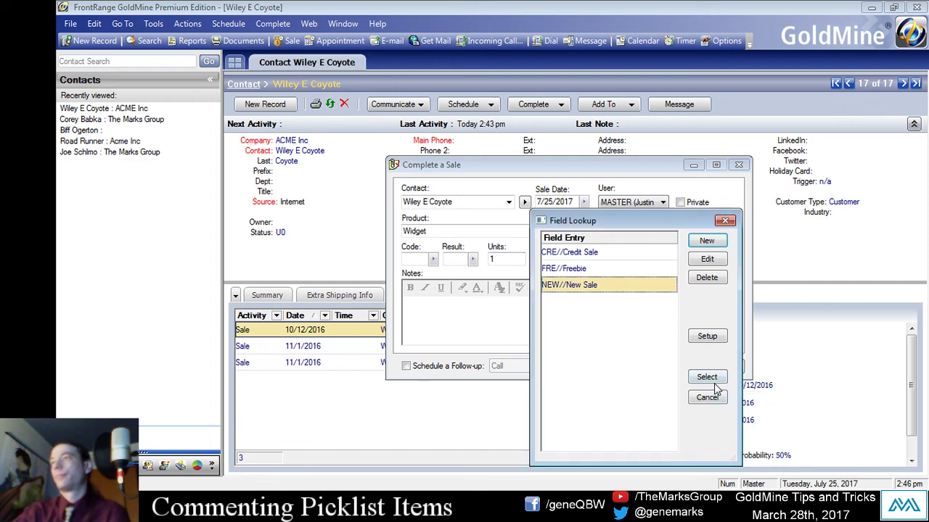
{"action": "double_click", "coordinate": [573, 268]}
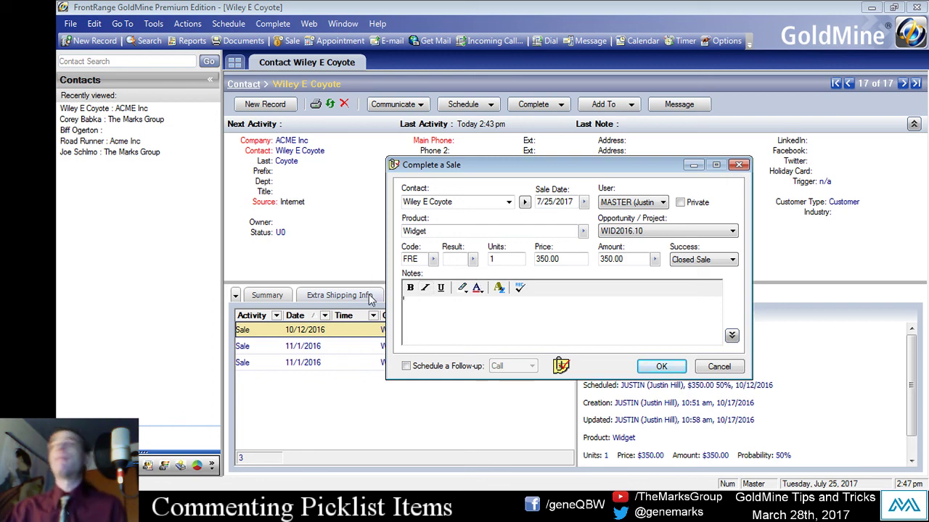
Recheck the code lookup list, then complete the Widget sale without saving changes in the opportunity properties
{"action": "left_click", "coordinate": [432, 260]}
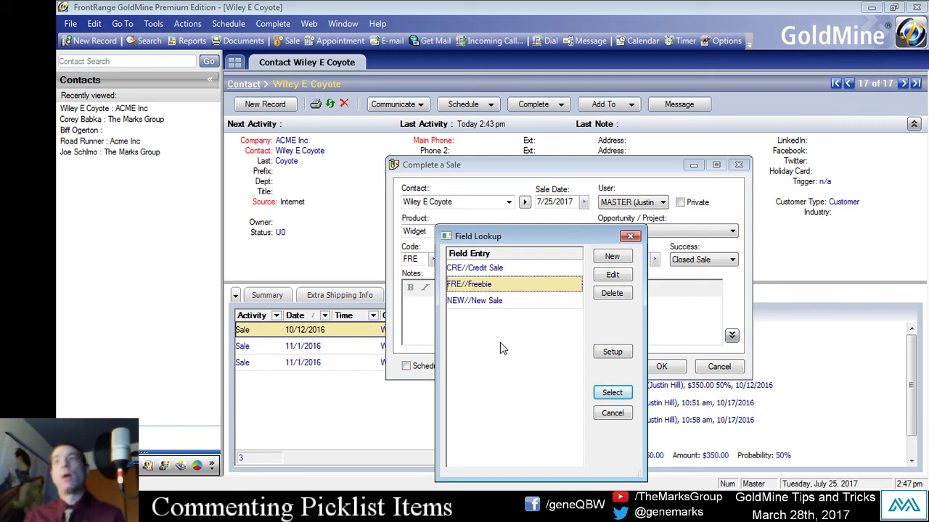
{"action": "left_click", "coordinate": [613, 412]}
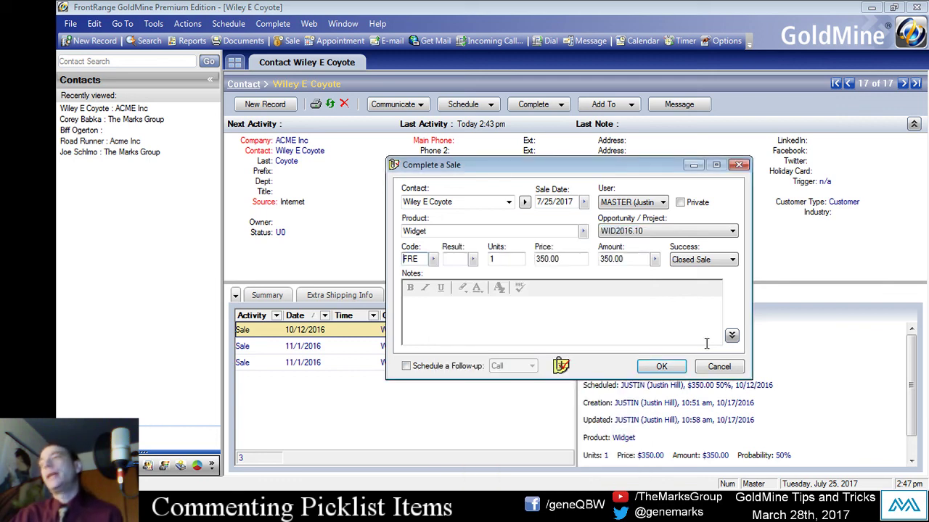
{"action": "left_click", "coordinate": [660, 368]}
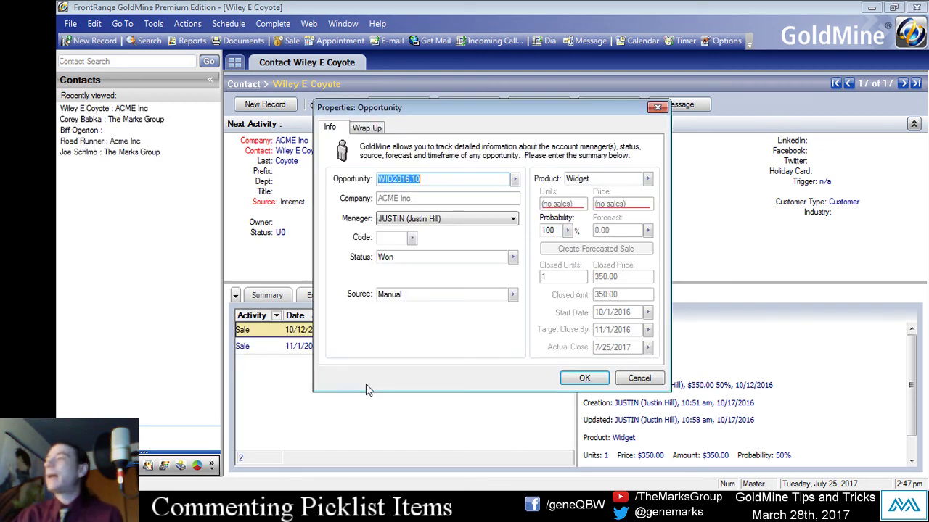
{"action": "left_click", "coordinate": [650, 378]}
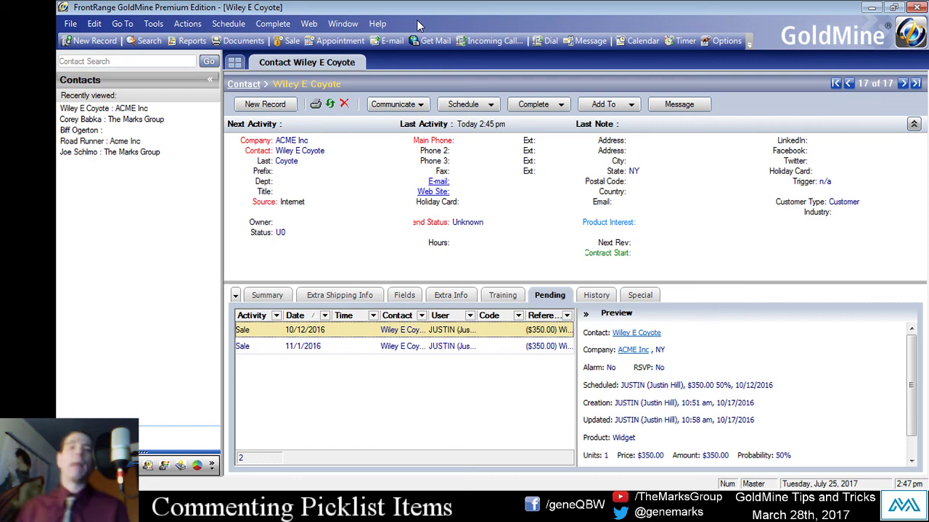
Examine the "Select contents of fields" setting in the user's record options, leaving it enabled
{"action": "left_click", "coordinate": [154, 23]}
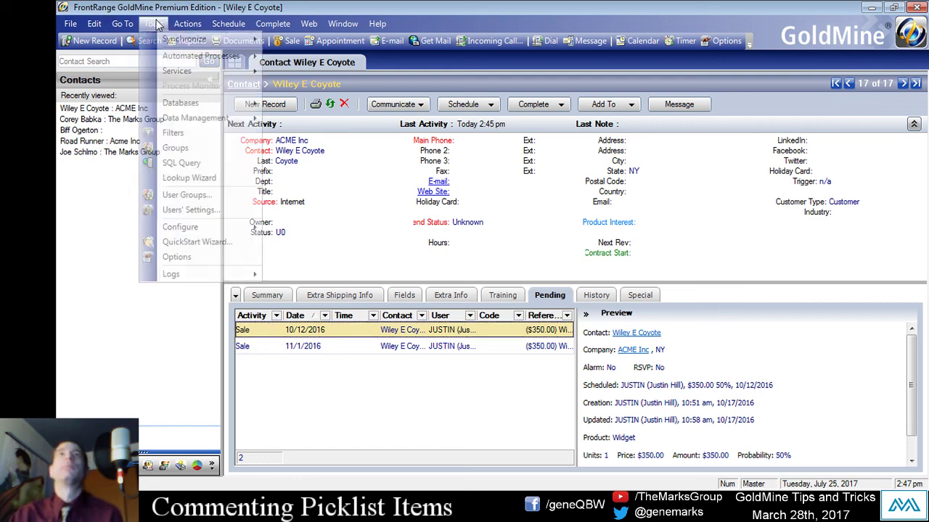
{"action": "left_click", "coordinate": [195, 256]}
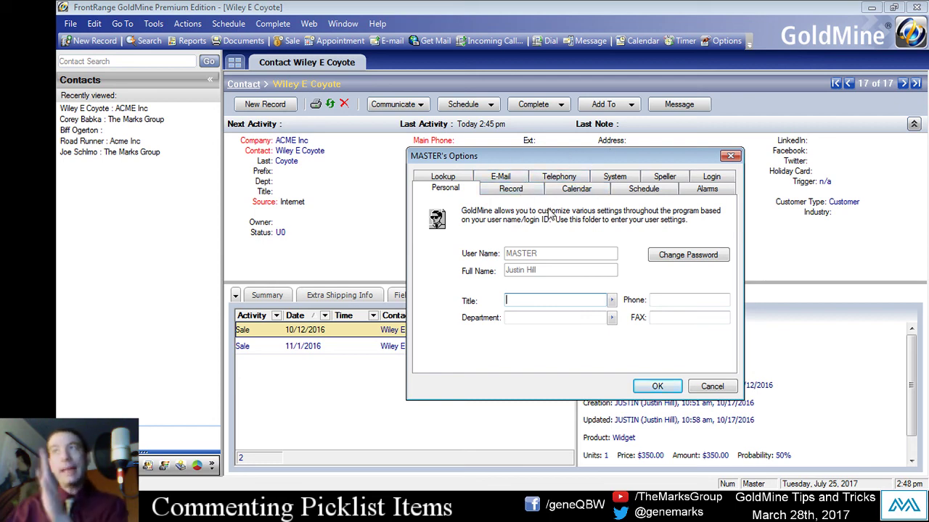
{"action": "left_click", "coordinate": [511, 190]}
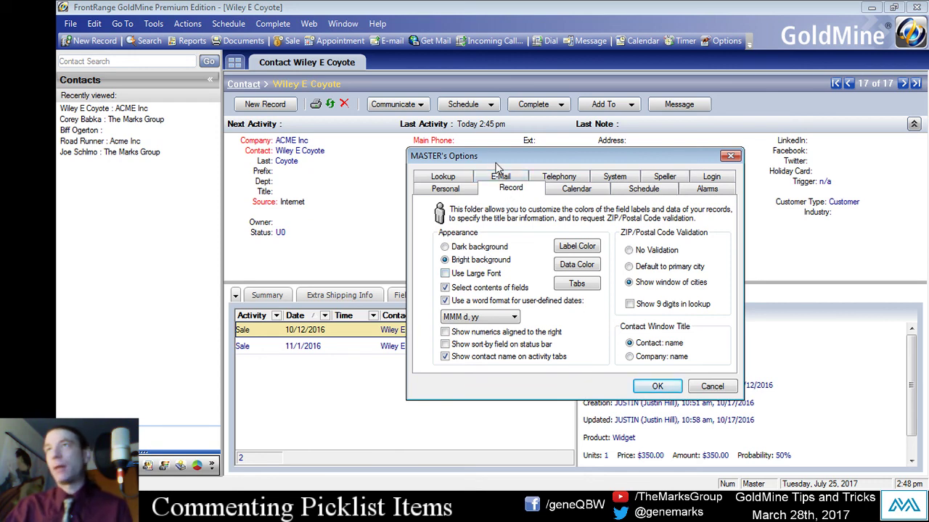
{"action": "left_click_drag", "start_coordinate": [496, 162], "coordinate": [436, 144]}
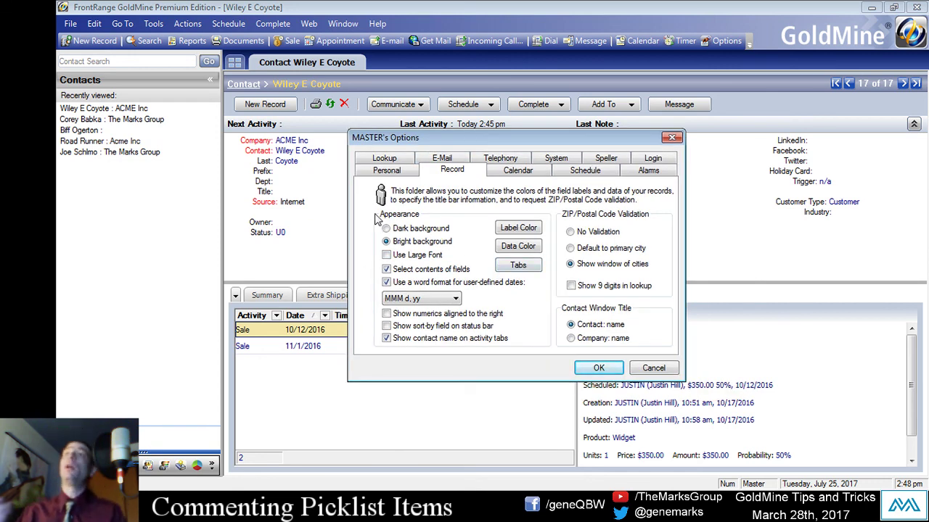
{"action": "left_click", "coordinate": [387, 255]}
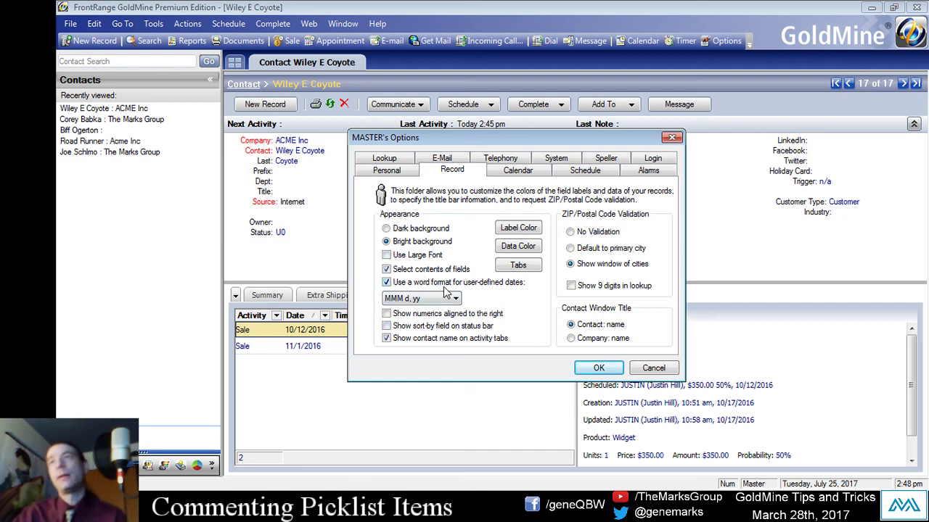
{"action": "left_click", "coordinate": [405, 270]}
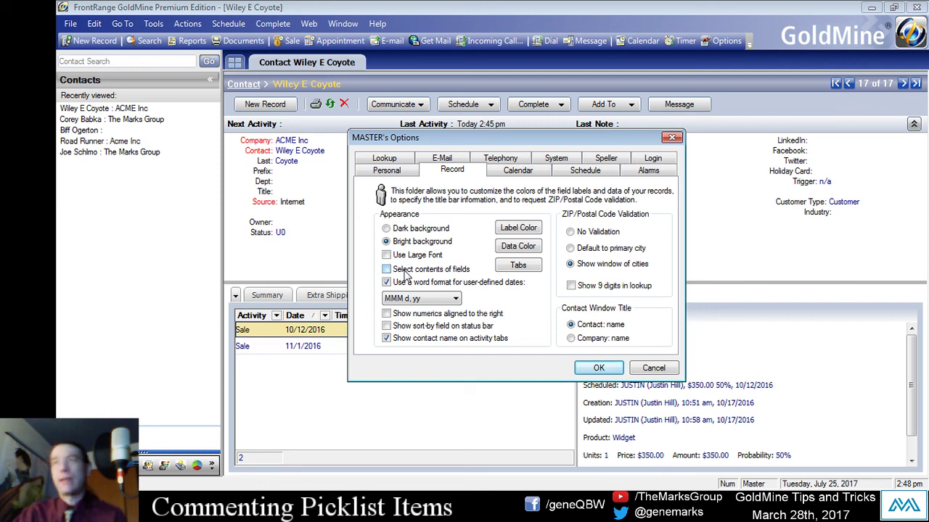
{"action": "left_click", "coordinate": [406, 271]}
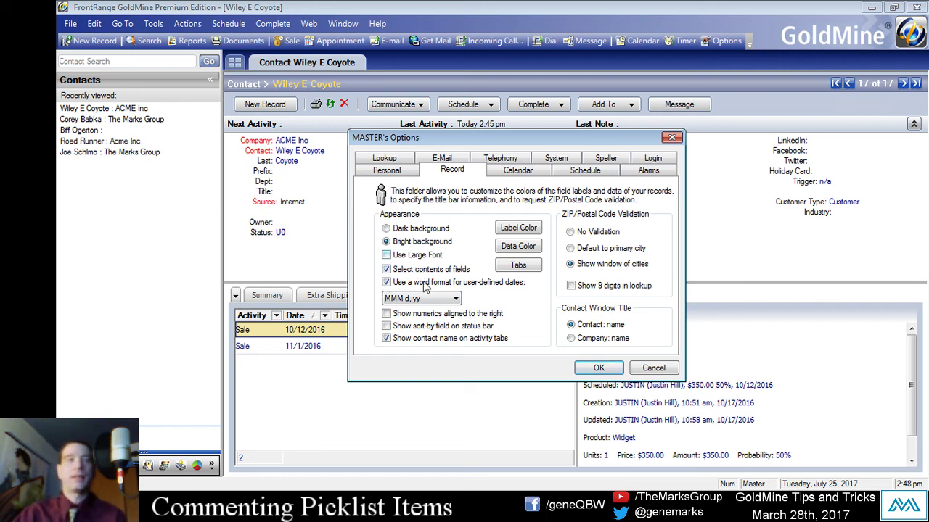
{"action": "left_click", "coordinate": [589, 367]}
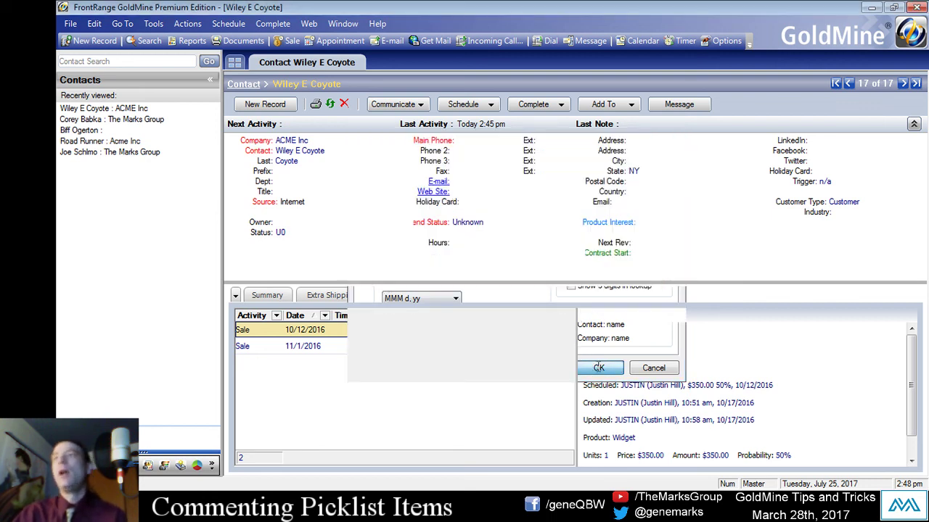
Test the automatic selection of field contents in the record's company and contact fields
{"action": "left_click", "coordinate": [293, 140]}
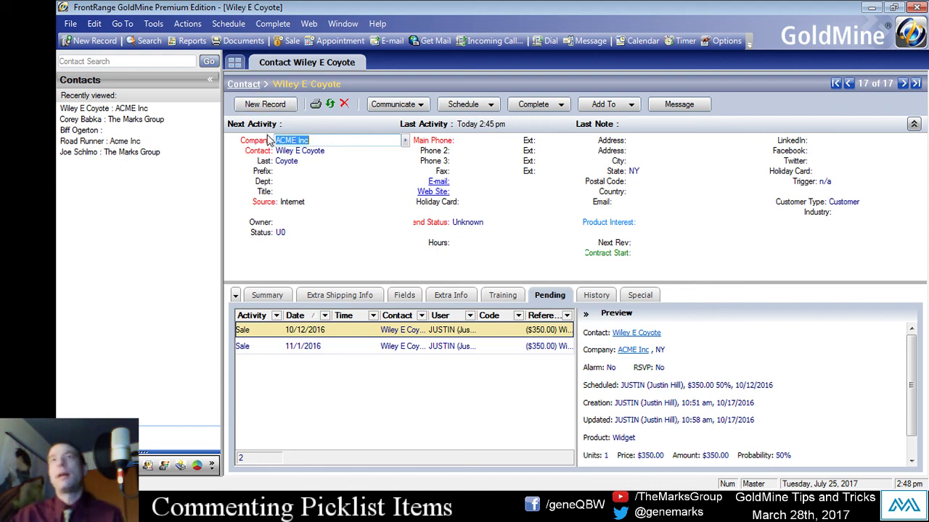
{"action": "left_click", "coordinate": [262, 154]}
{"action": "left_click", "coordinate": [319, 153]}
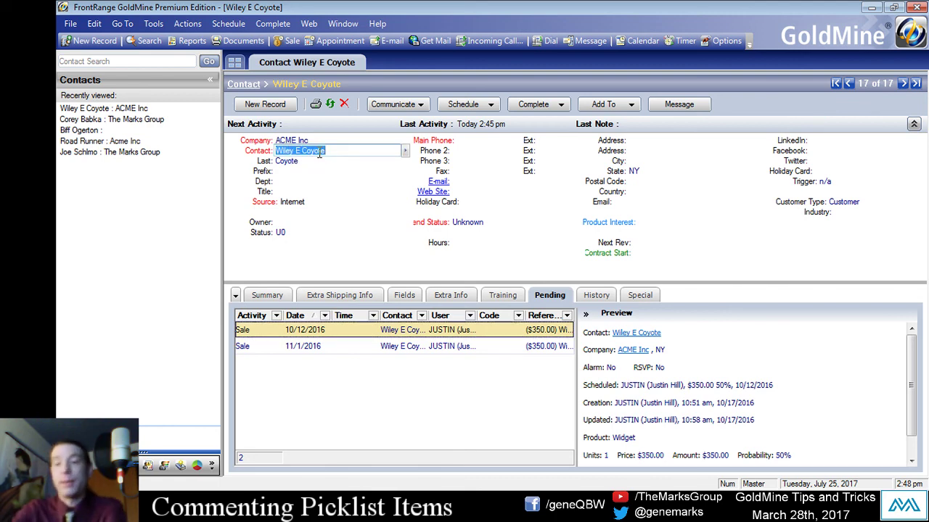
Paste the contact's name into the record's empty Prefix field and clear it again
{"action": "left_click", "coordinate": [279, 172]}
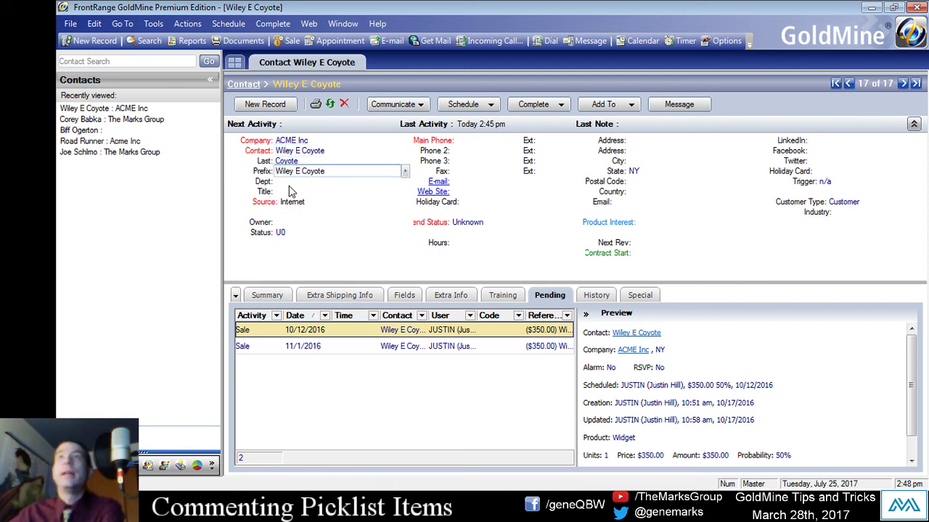
{"action": "left_click", "coordinate": [332, 171]}
{"action": "left_click_drag", "start_coordinate": [333, 171], "coordinate": [156, 179]}
{"action": "key", "text": "BackSpace"}
{"action": "key", "text": "BackSpace"}
{"action": "key", "text": "BackSpace"}
{"action": "key", "text": "BackSpace"}
{"action": "key", "text": "BackSpace"}
{"action": "key", "text": "BackSpace"}
{"action": "key", "text": "BackSpace"}
{"action": "key", "text": "BackSpace"}
{"action": "key", "text": "Return"}
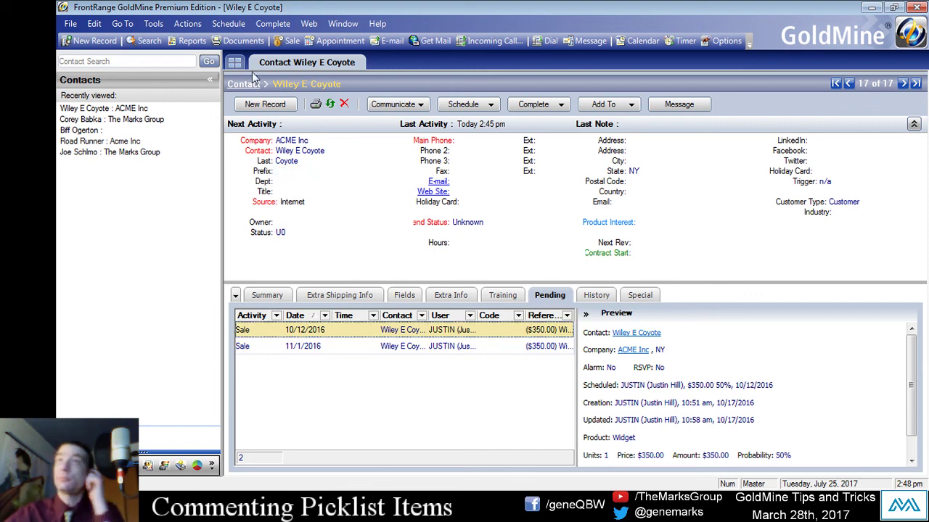
Switch "Select contents of fields" off and back on in the current user's record options
{"action": "left_click", "coordinate": [153, 23]}
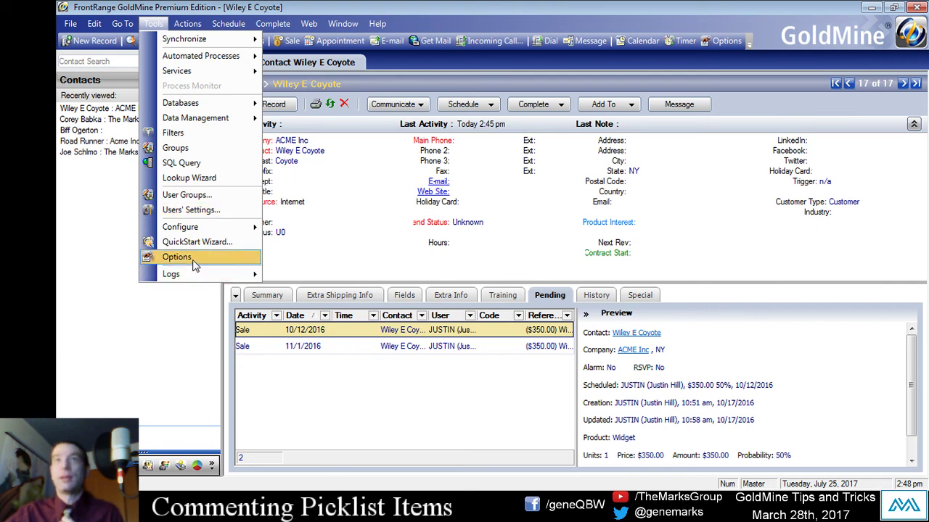
{"action": "left_click", "coordinate": [193, 260]}
{"action": "left_click", "coordinate": [510, 190]}
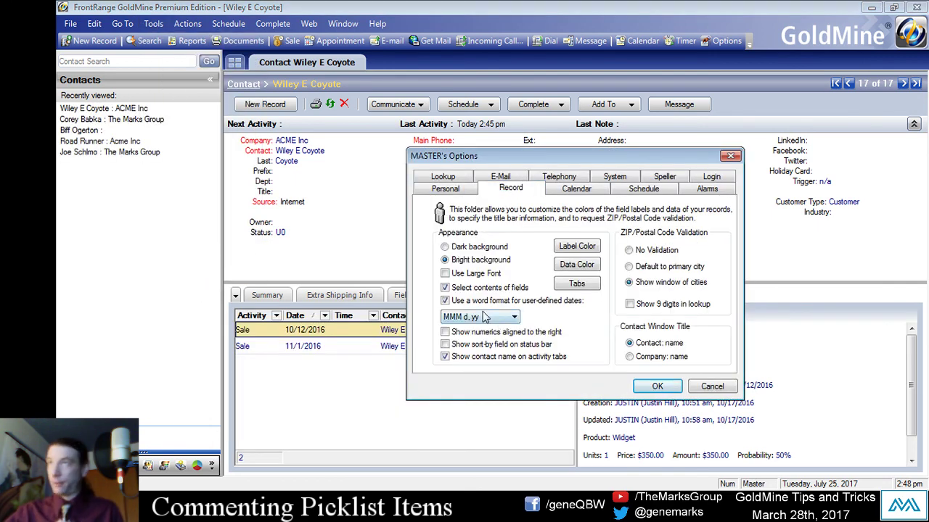
{"action": "left_click", "coordinate": [466, 289]}
{"action": "left_click", "coordinate": [467, 290]}
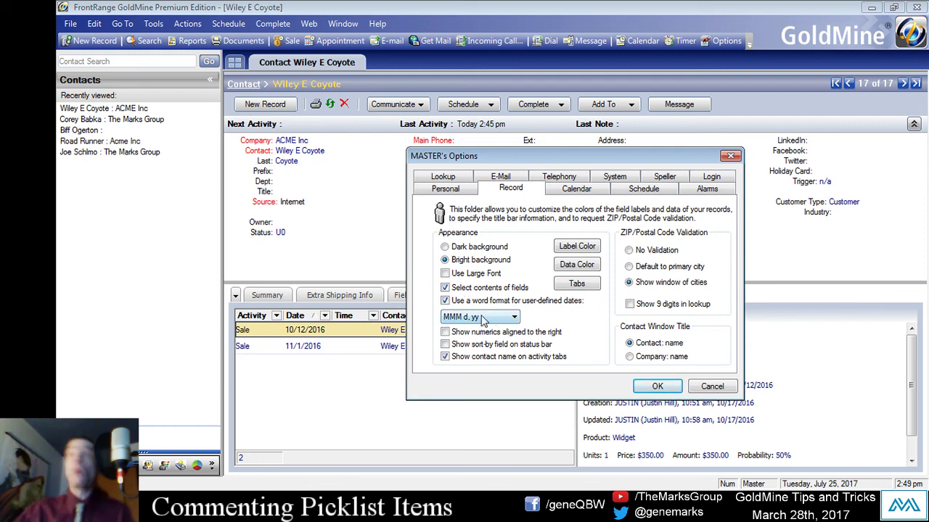
Hide the Extra Shipping Info, Fields, Extra Info and Training tabs for the MASTER user and save the options
{"action": "left_click", "coordinate": [577, 284]}
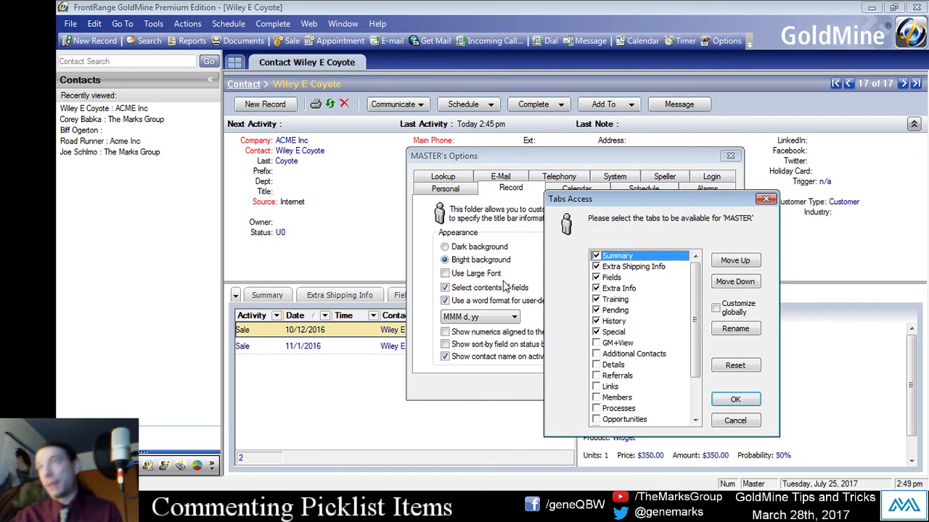
{"action": "left_click_drag", "start_coordinate": [711, 203], "coordinate": [626, 186]}
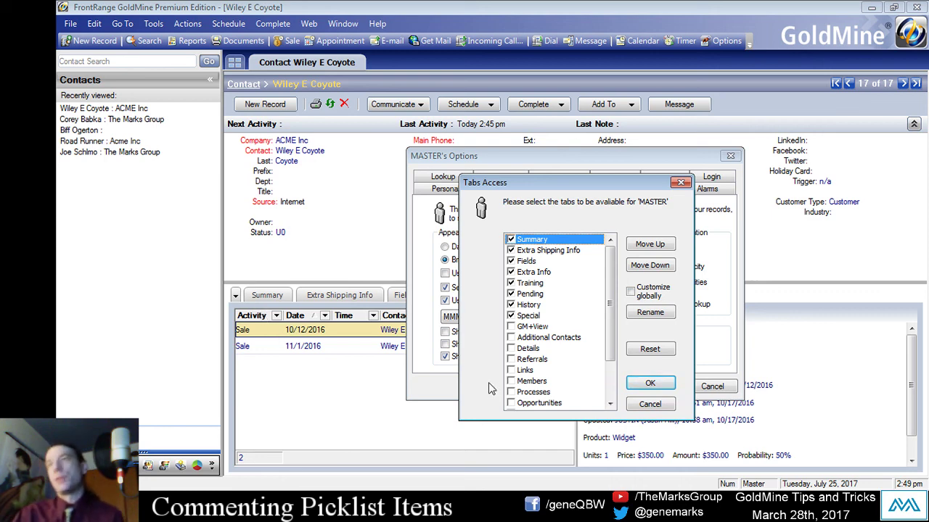
{"action": "left_click", "coordinate": [511, 262]}
{"action": "left_click", "coordinate": [512, 250]}
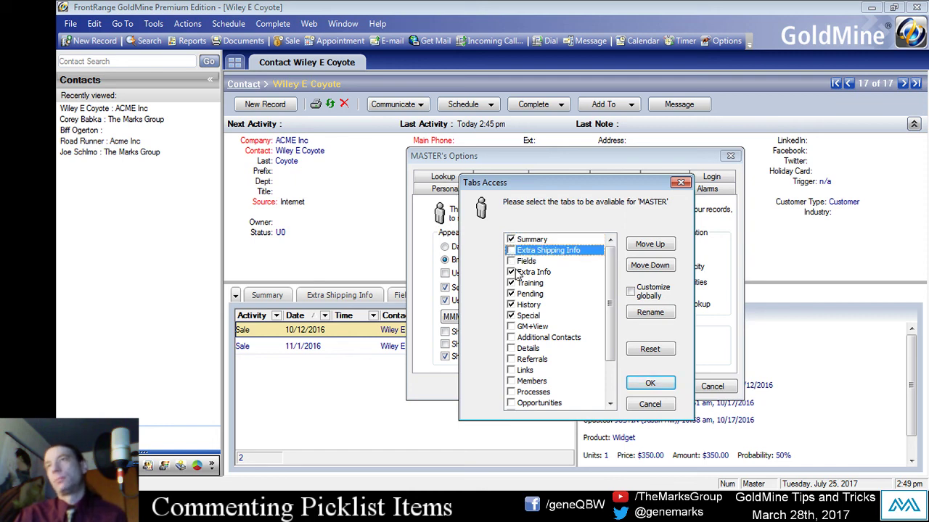
{"action": "left_click", "coordinate": [512, 272]}
{"action": "left_click", "coordinate": [511, 283]}
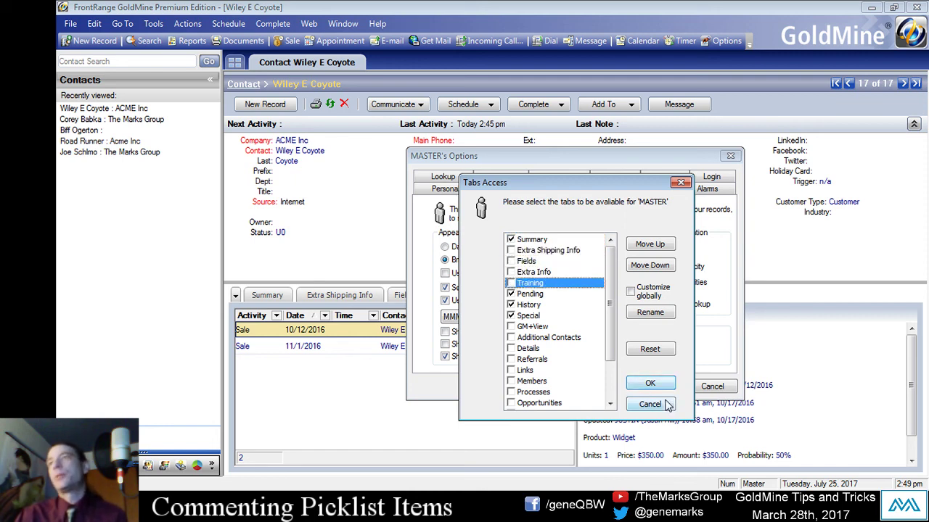
{"action": "left_click", "coordinate": [653, 385]}
{"action": "left_click", "coordinate": [656, 385]}
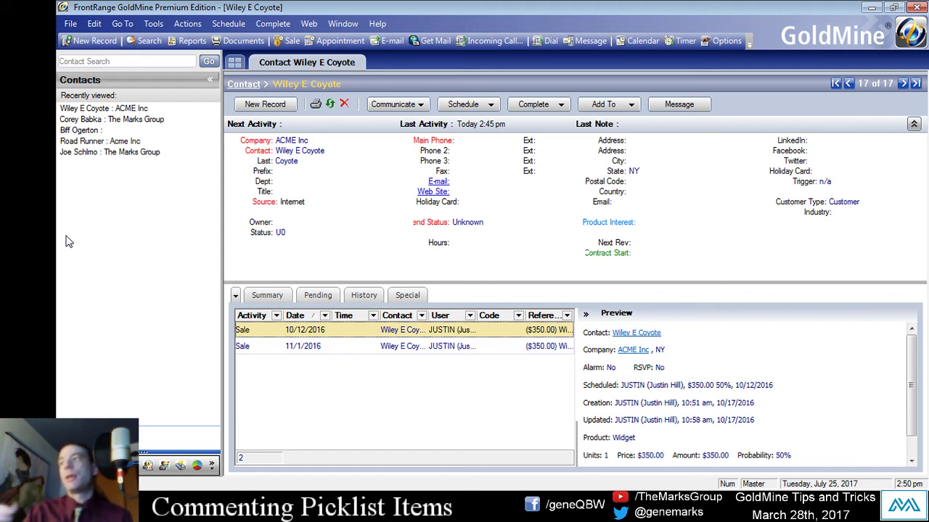
{"action": "left_click", "coordinate": [153, 23]}
{"action": "mouse_move", "coordinate": [240, 29]}
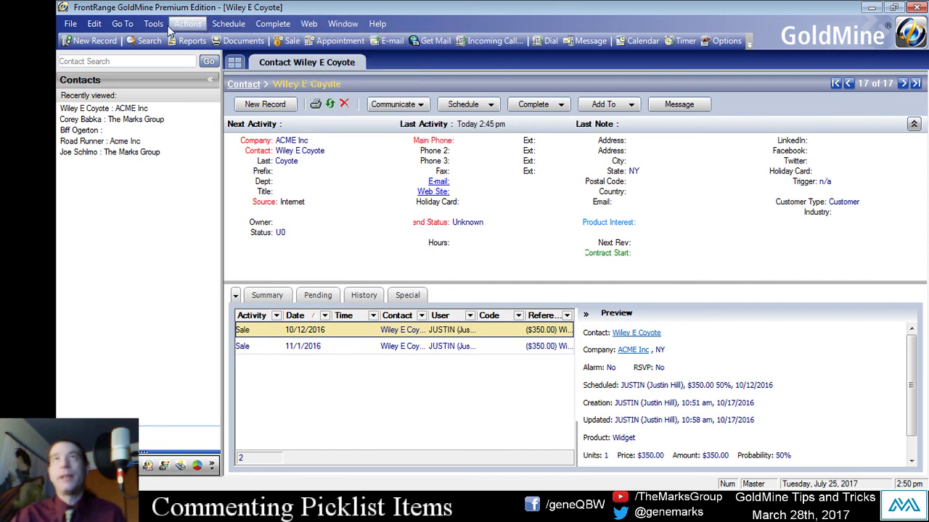
{"action": "mouse_move", "coordinate": [132, 28]}
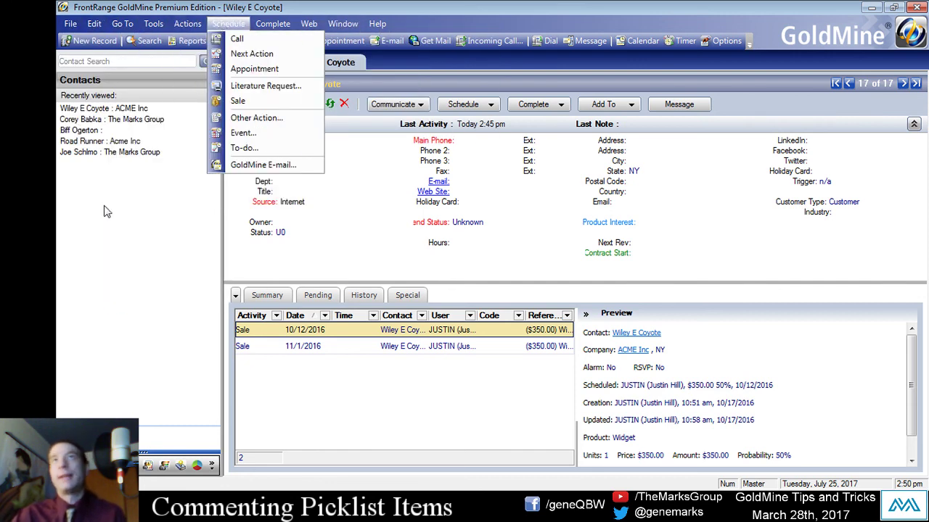
{"action": "key", "text": "Escape"}
{"action": "key", "text": "Escape"}
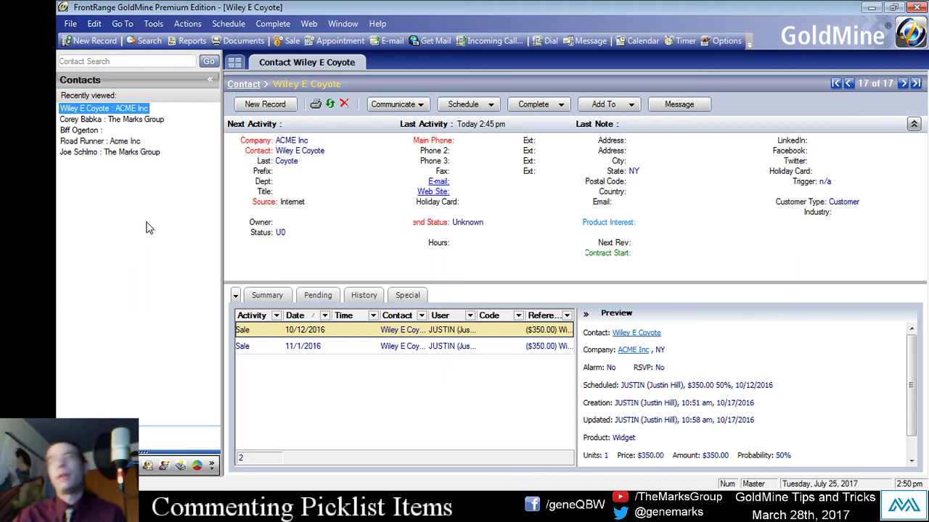
{"action": "left_click", "coordinate": [129, 166]}
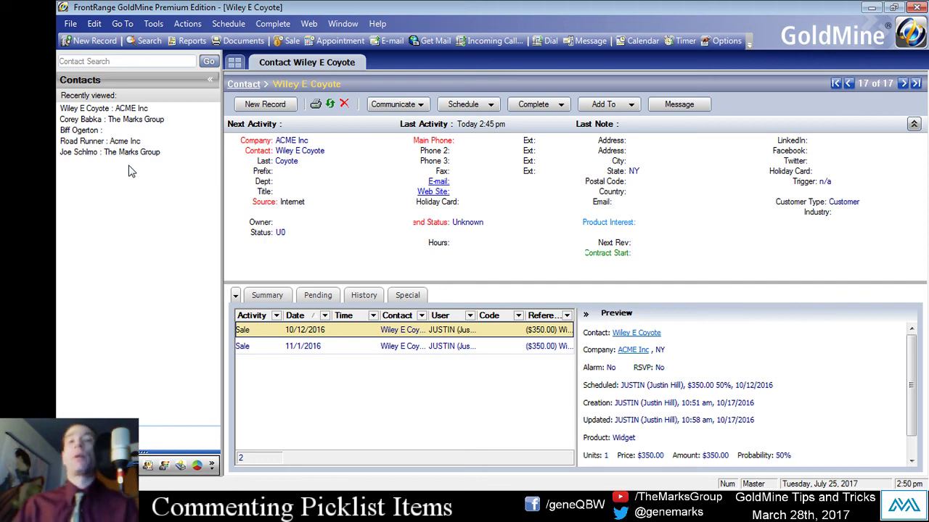
{"action": "left_click", "coordinate": [152, 23]}
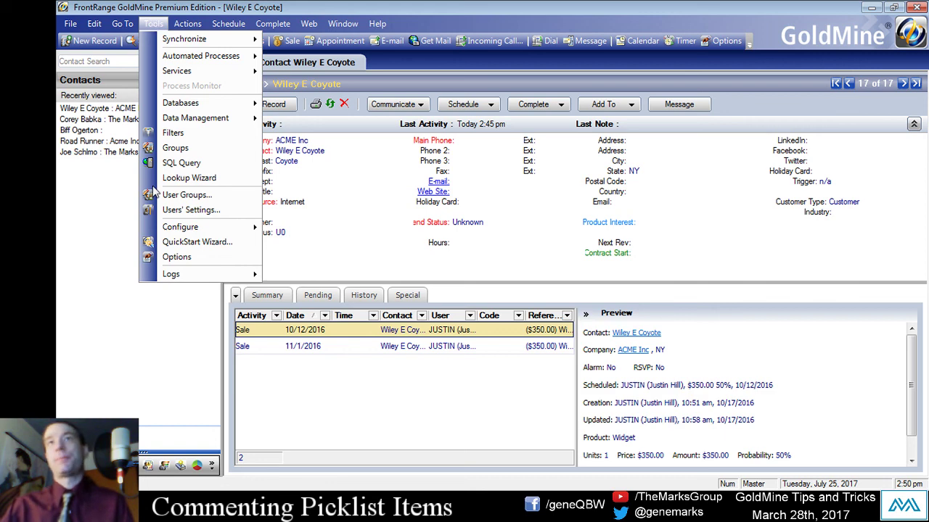
{"action": "left_click", "coordinate": [186, 210]}
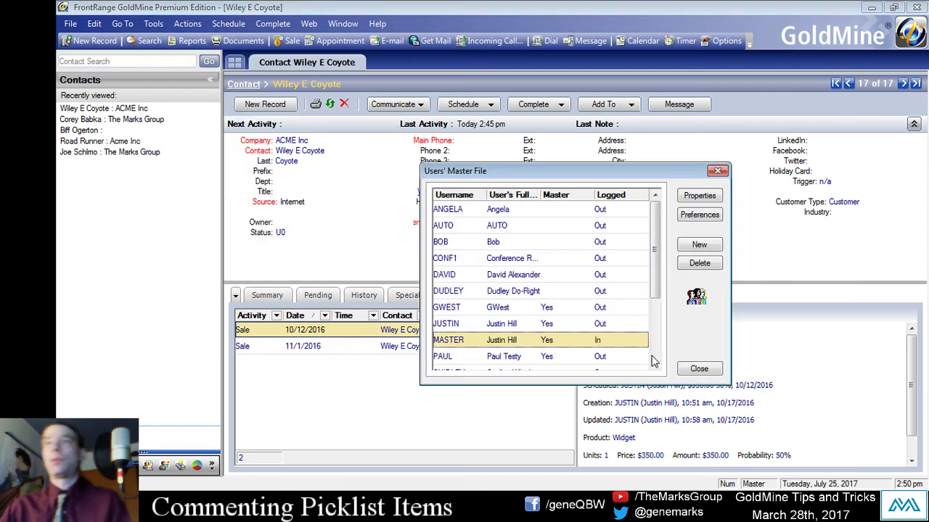
{"action": "left_click", "coordinate": [697, 370]}
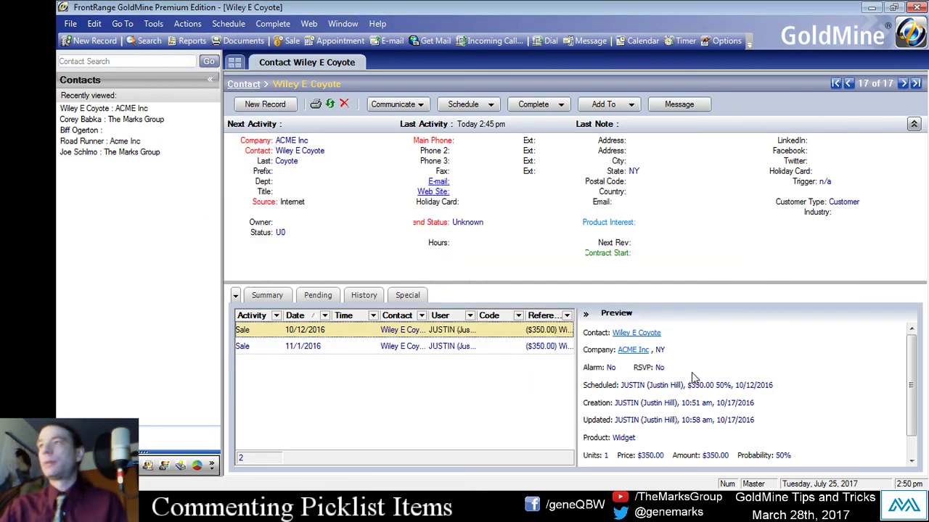
Open the properties of the DUDLEY account in the users' settings and review its profile fields
{"action": "left_click", "coordinate": [153, 23]}
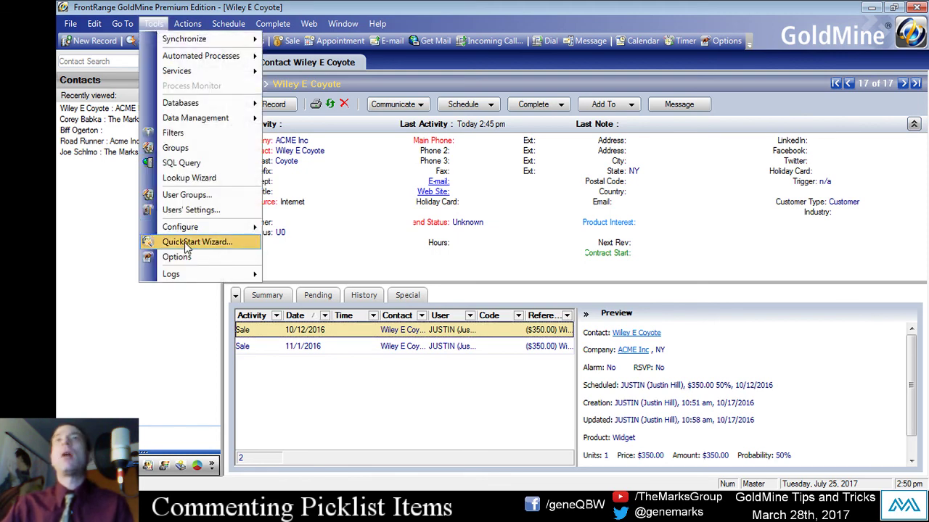
{"action": "left_click", "coordinate": [184, 211]}
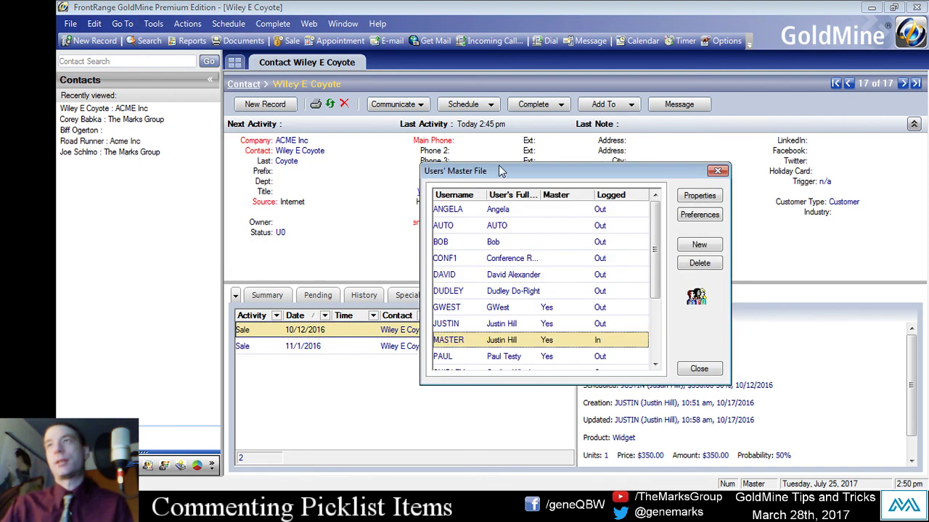
{"action": "left_click_drag", "start_coordinate": [480, 170], "coordinate": [399, 142]}
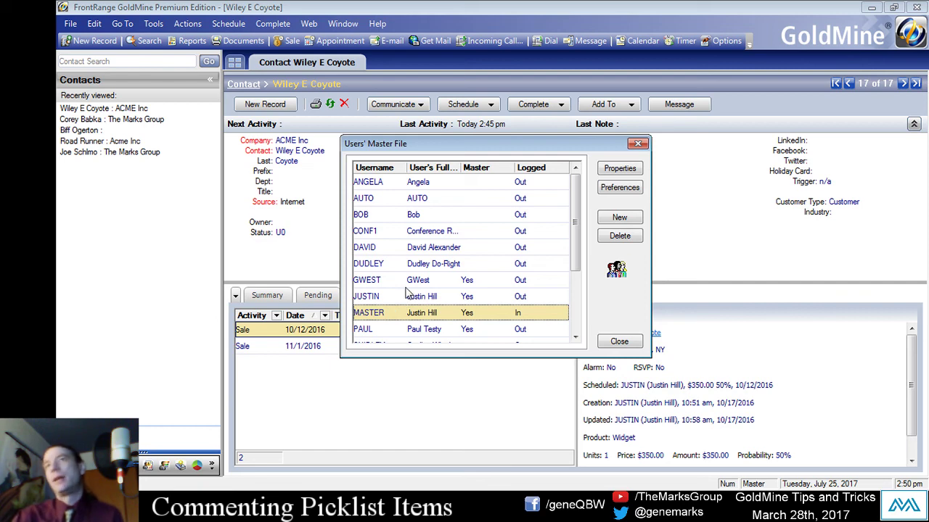
{"action": "left_click", "coordinate": [466, 266]}
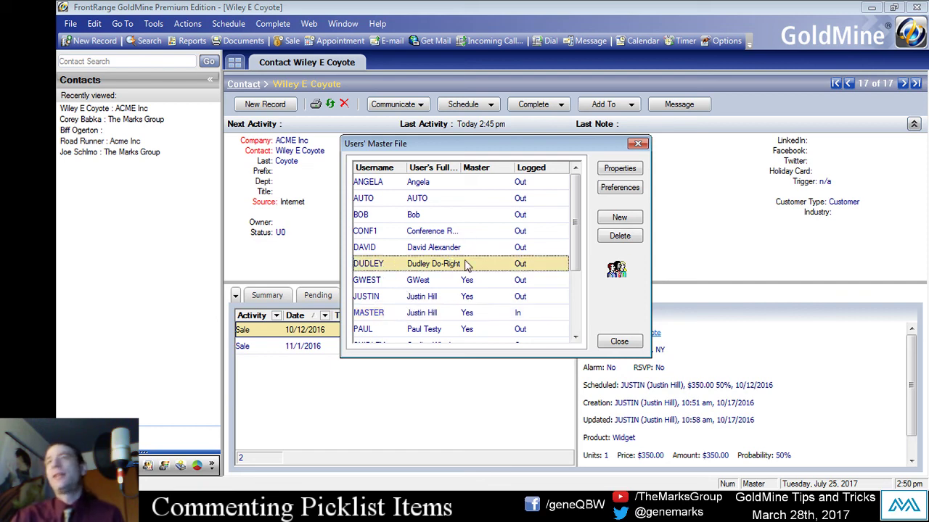
{"action": "left_click", "coordinate": [399, 280]}
{"action": "left_click", "coordinate": [404, 267]}
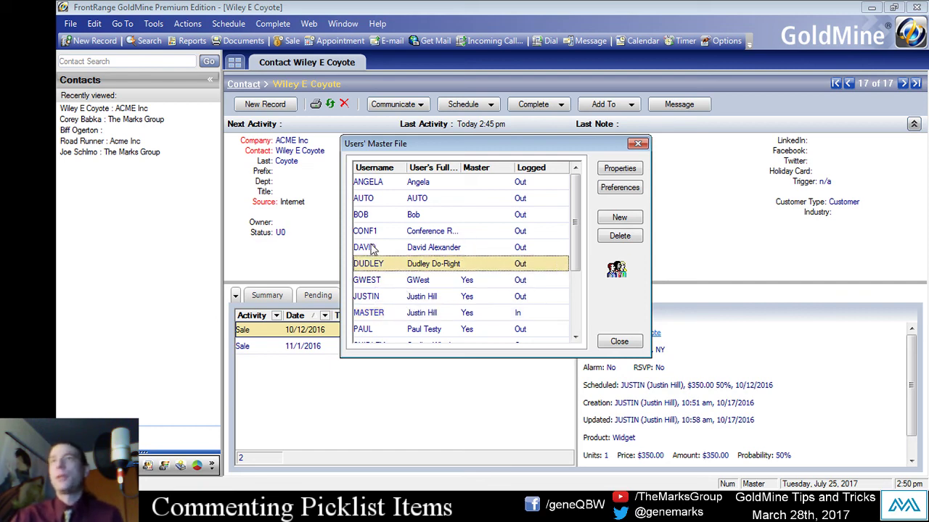
{"action": "left_click", "coordinate": [624, 170]}
{"action": "left_click_drag", "start_coordinate": [543, 101], "coordinate": [442, 95]}
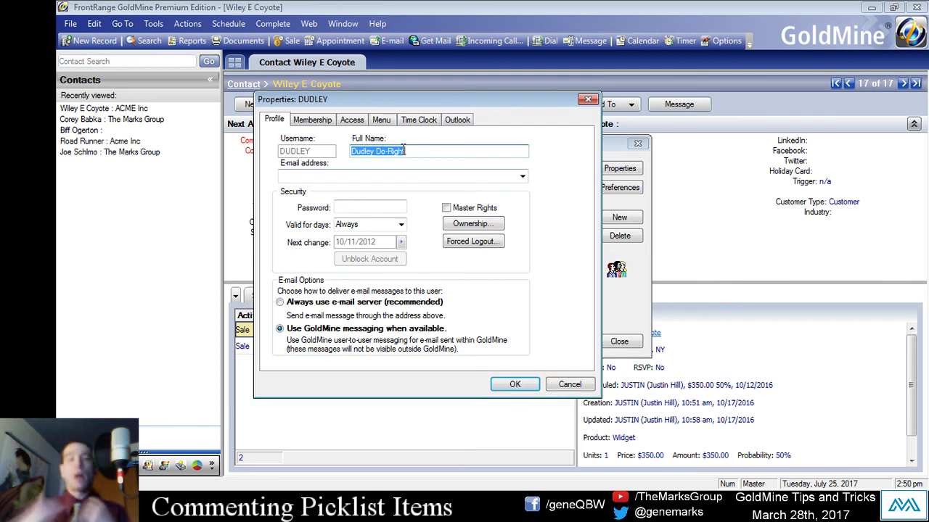
{"action": "left_click", "coordinate": [339, 207]}
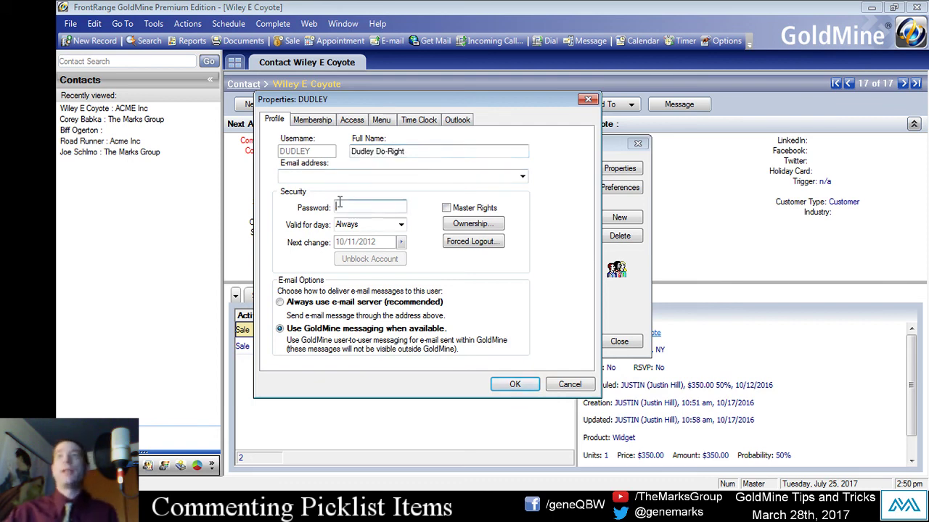
{"action": "left_click", "coordinate": [281, 176]}
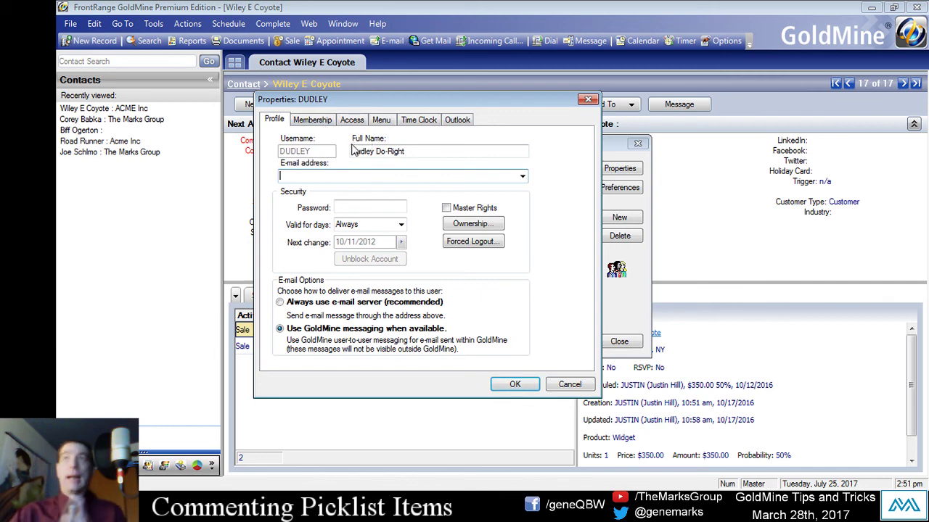
Bring up the DUDLEY account's available menu items, look through the File entries and expand the Tools entries
{"action": "left_click", "coordinate": [381, 120]}
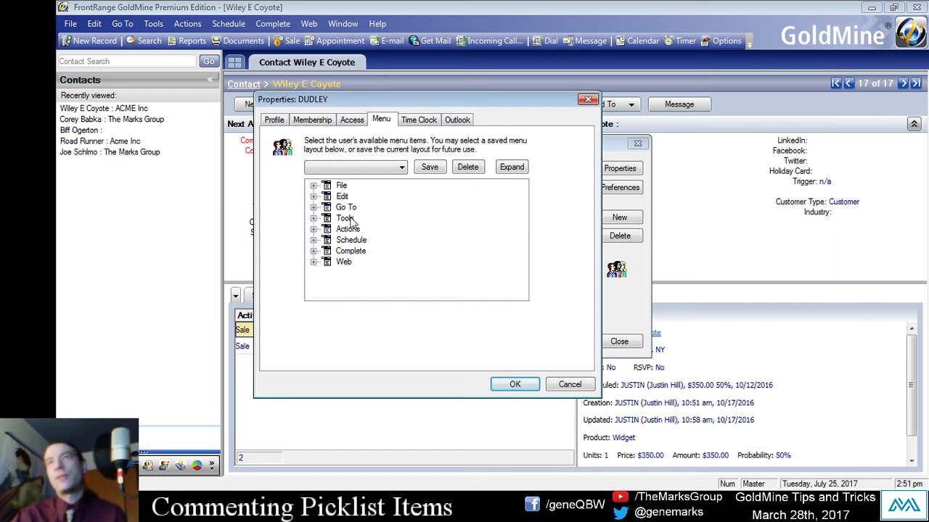
{"action": "left_click", "coordinate": [314, 186]}
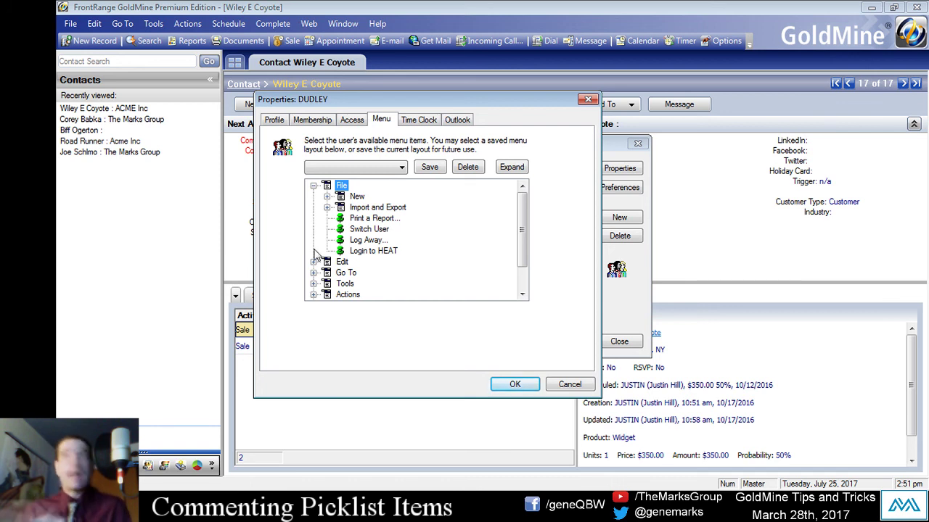
{"action": "left_click", "coordinate": [314, 186]}
{"action": "scroll", "coordinate": [321, 225], "scroll_direction": "down", "scroll_amount": 1}
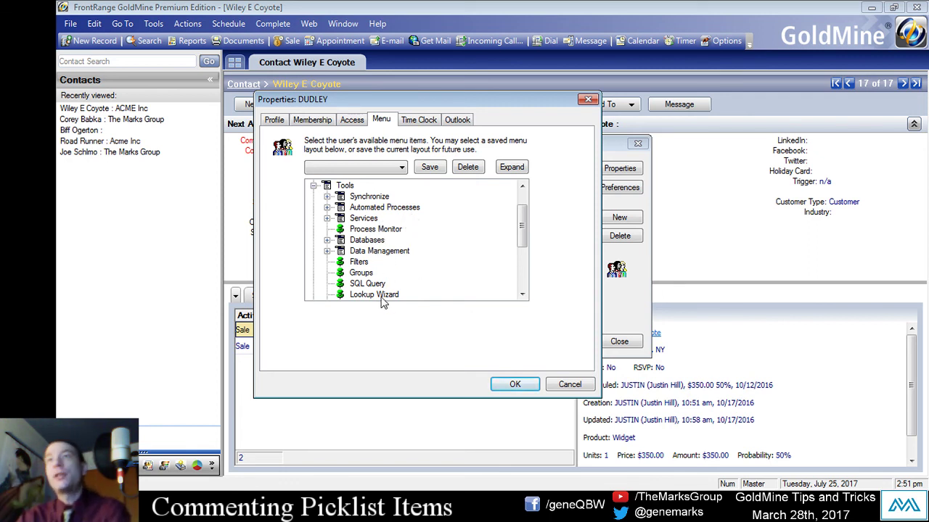
Disable the New, Open, Maintain, Back-Up and Restore Database items and Alias Manager under Tools > Databases for DUDLEY
{"action": "left_click", "coordinate": [327, 240]}
{"action": "left_click", "coordinate": [367, 241]}
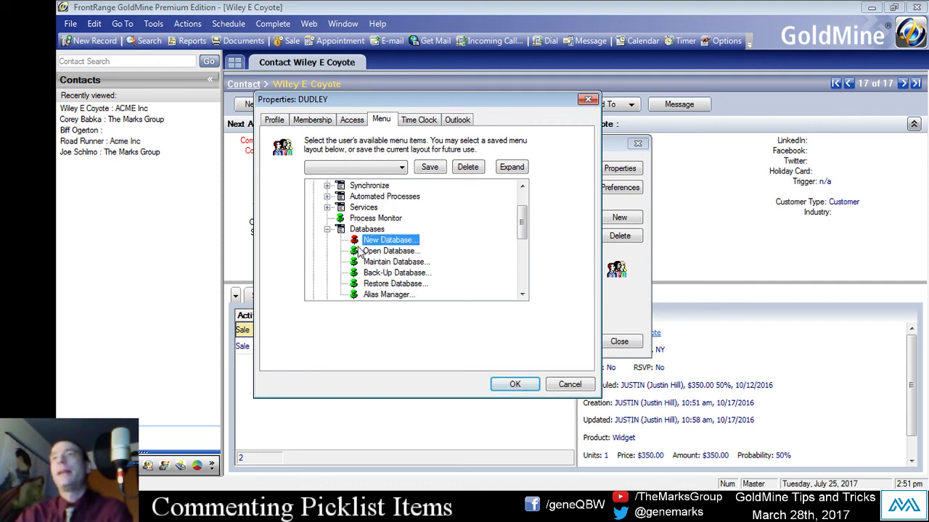
{"action": "left_click", "coordinate": [354, 251]}
{"action": "left_click", "coordinate": [355, 262]}
{"action": "left_click", "coordinate": [354, 273]}
{"action": "left_click", "coordinate": [355, 284]}
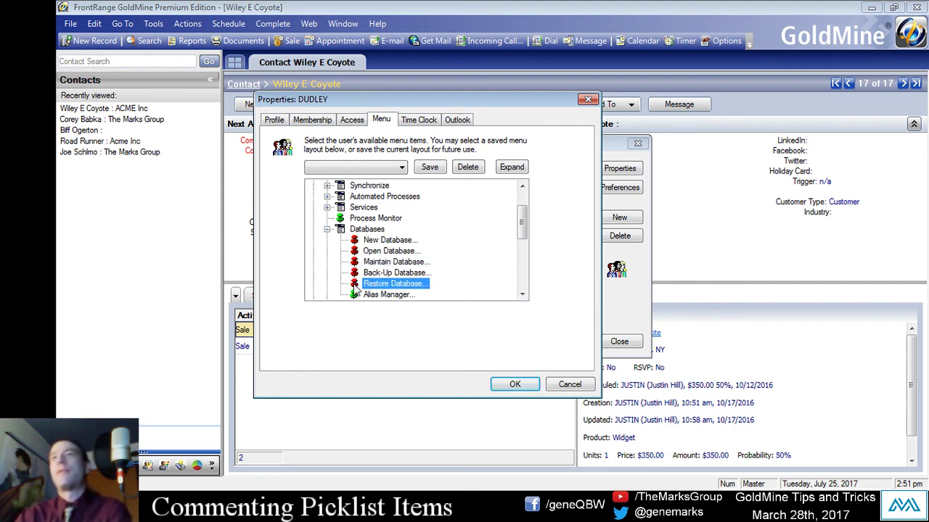
{"action": "left_click", "coordinate": [354, 295]}
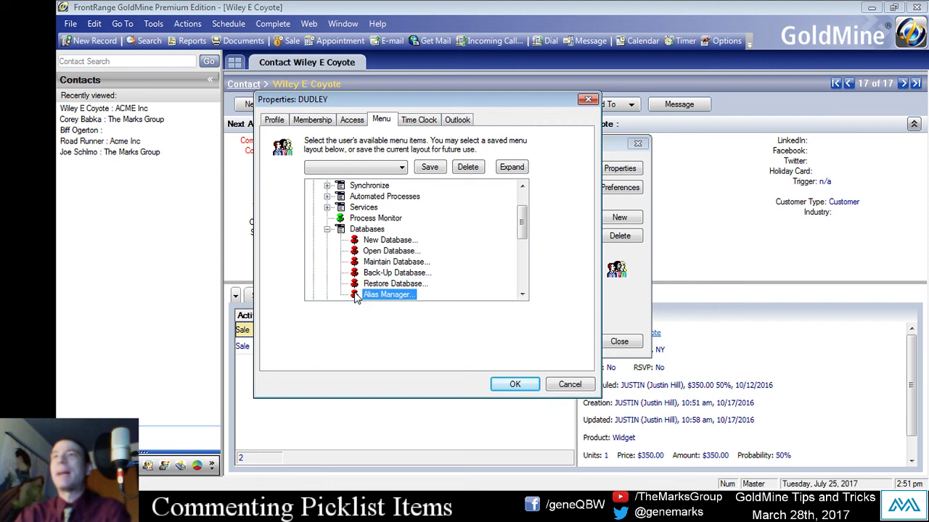
{"action": "left_click", "coordinate": [521, 294]}
{"action": "left_click", "coordinate": [522, 294]}
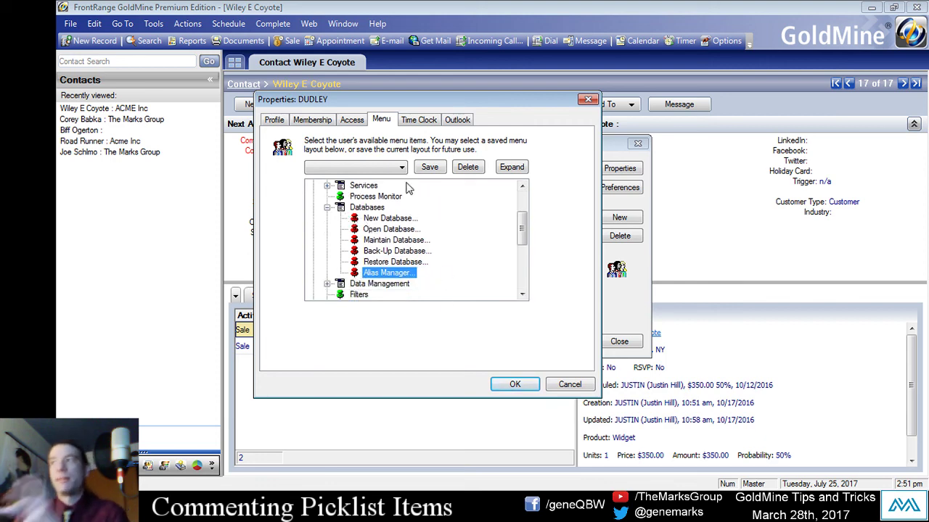
{"action": "left_click", "coordinate": [329, 208]}
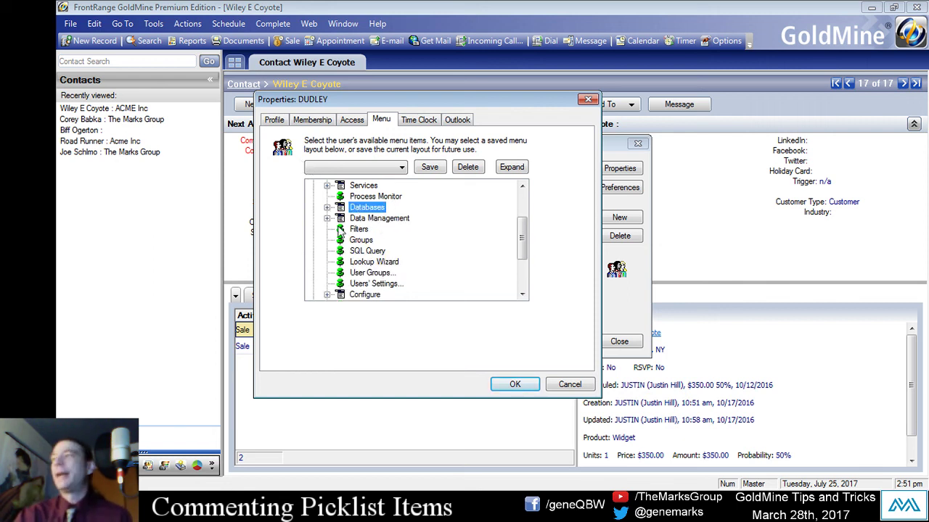
Disable the Filters, Groups, SQL Query, Lookup Wizard, User Groups and Users' Settings items in DUDLEY's Tools menu
{"action": "left_click", "coordinate": [340, 230]}
{"action": "left_click", "coordinate": [340, 240]}
{"action": "left_click", "coordinate": [341, 251]}
{"action": "left_click", "coordinate": [341, 262]}
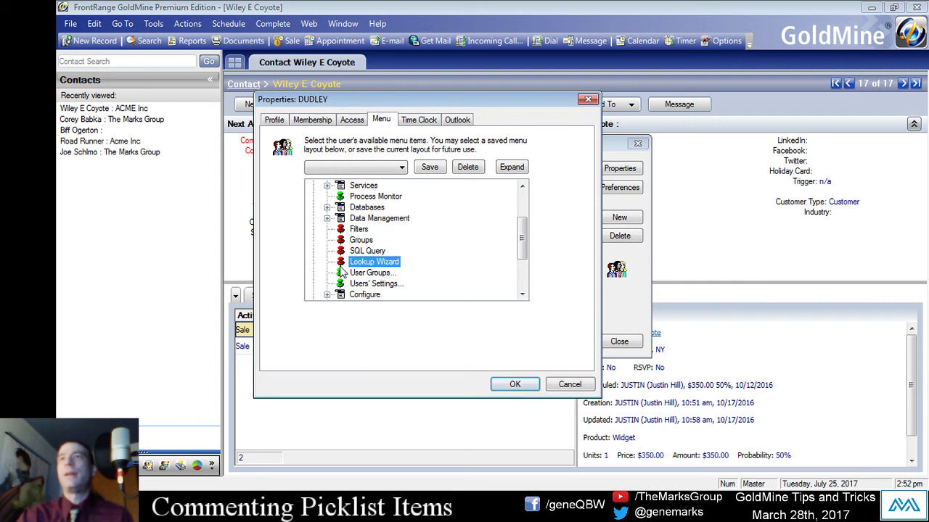
{"action": "left_click", "coordinate": [341, 284]}
{"action": "left_click", "coordinate": [341, 273]}
{"action": "left_click", "coordinate": [341, 262]}
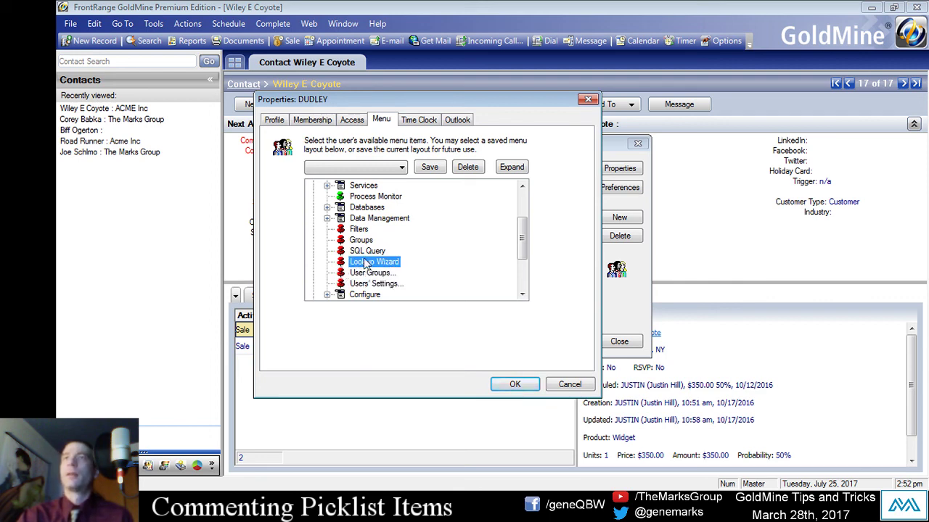
Disable the Event, Sale, Message, To-do and Other Action items in DUDLEY's Complete menu and accept the account changes
{"action": "left_click_drag", "start_coordinate": [520, 254], "coordinate": [520, 235]}
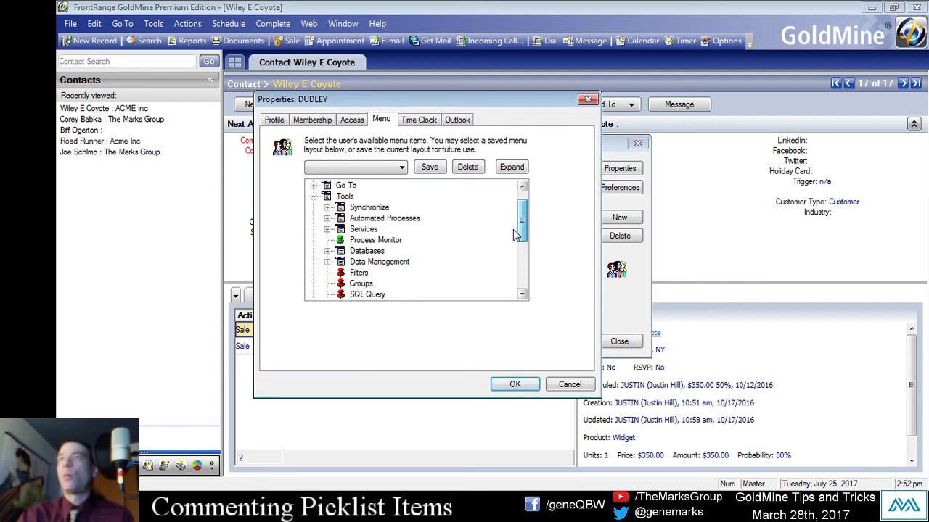
{"action": "left_click", "coordinate": [314, 196]}
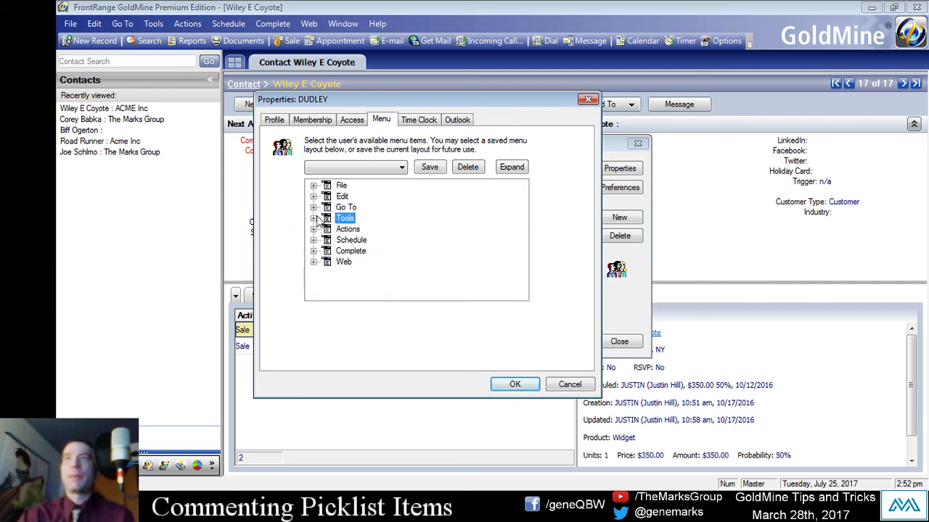
{"action": "left_click", "coordinate": [314, 251]}
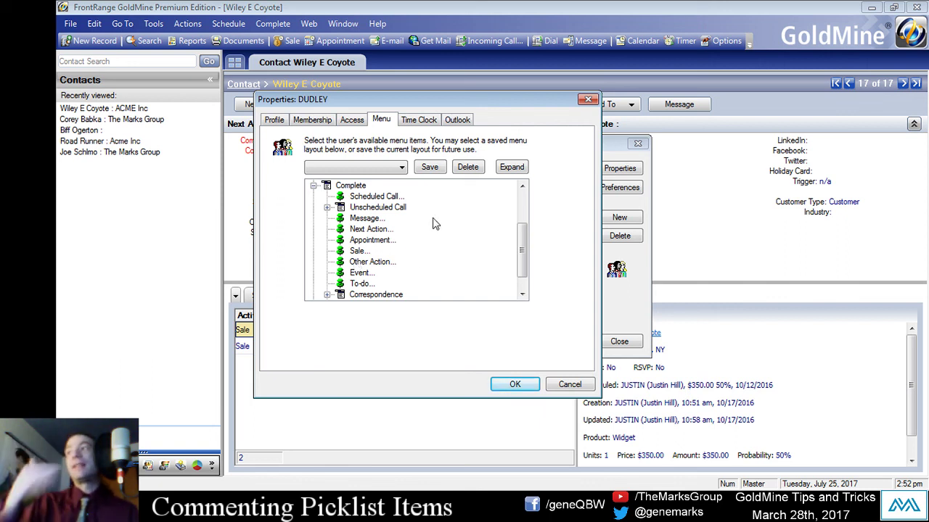
{"action": "left_click", "coordinate": [353, 276]}
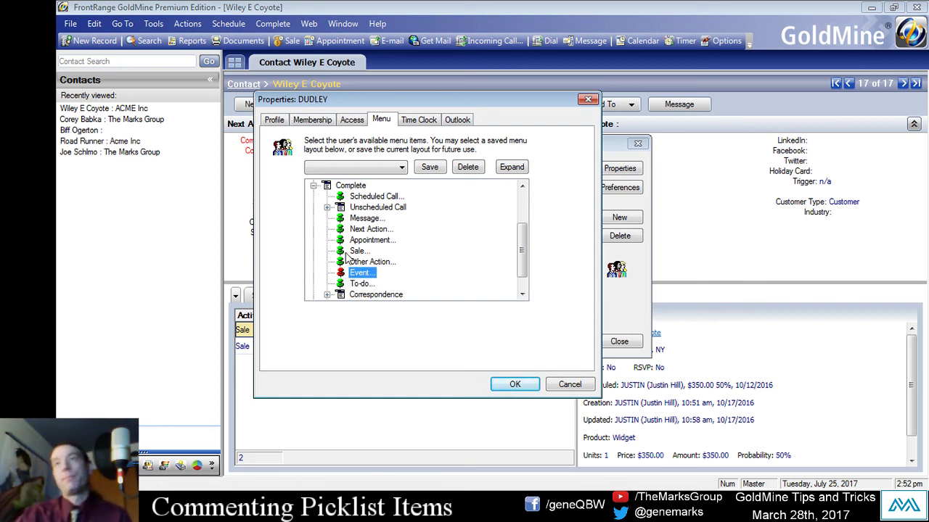
{"action": "left_click", "coordinate": [345, 250]}
{"action": "left_click", "coordinate": [342, 219]}
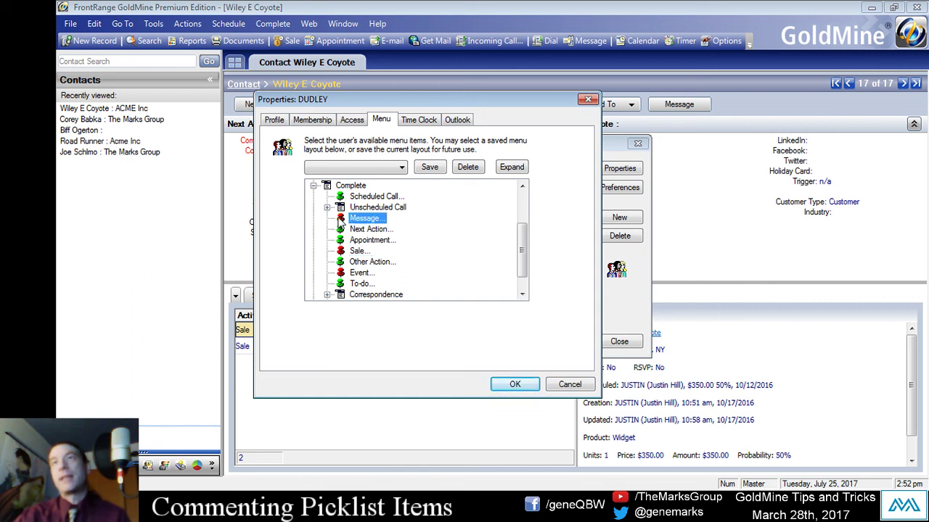
{"action": "left_click", "coordinate": [348, 284]}
{"action": "left_click", "coordinate": [343, 263]}
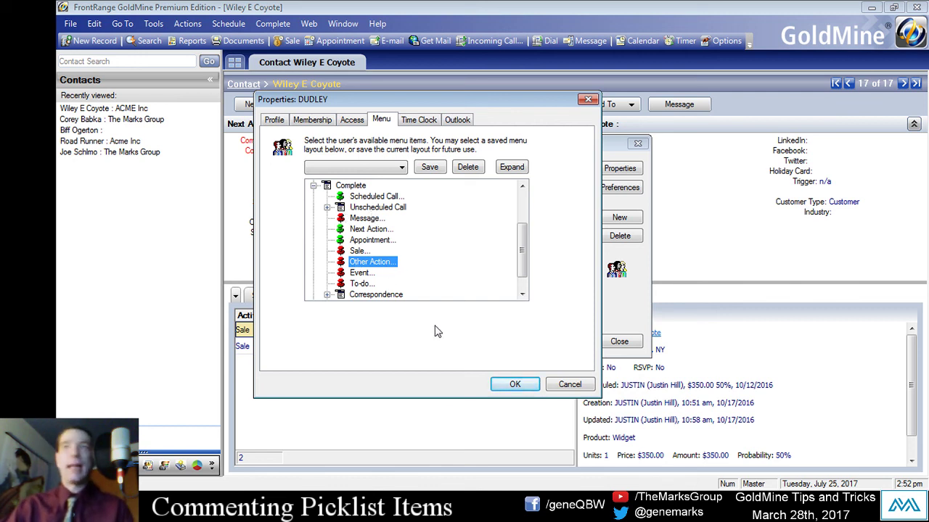
{"action": "left_click", "coordinate": [512, 385]}
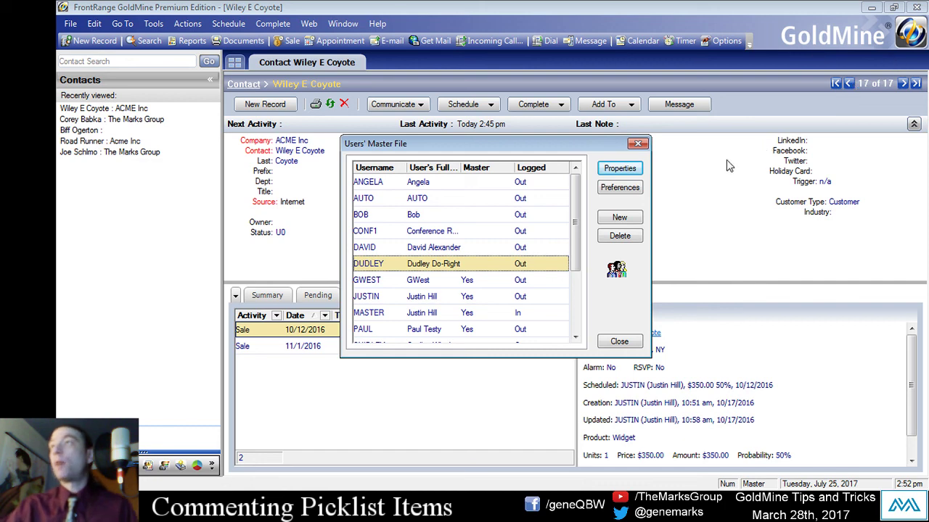
Save DUDLEY's available menu items as a menu template named Dunce Cap Template and accept the account properties
{"action": "left_click", "coordinate": [620, 167]}
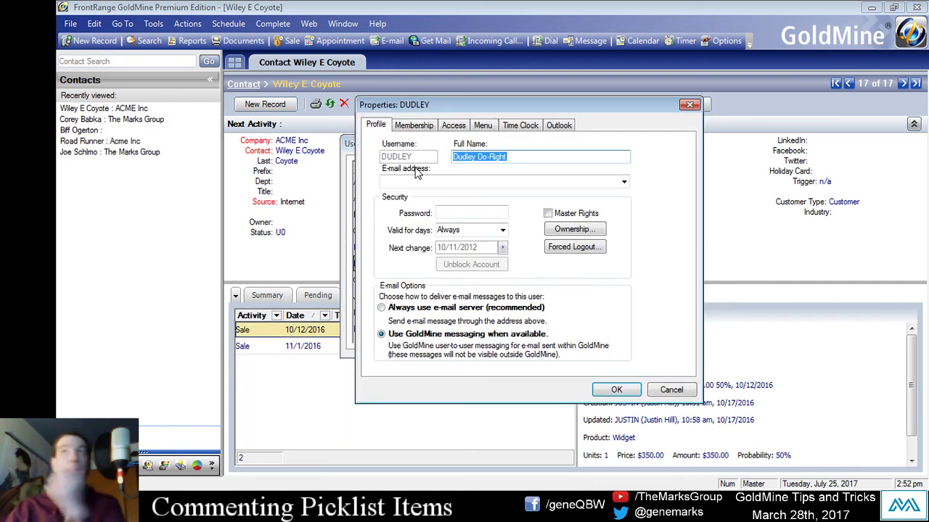
{"action": "left_click", "coordinate": [483, 126]}
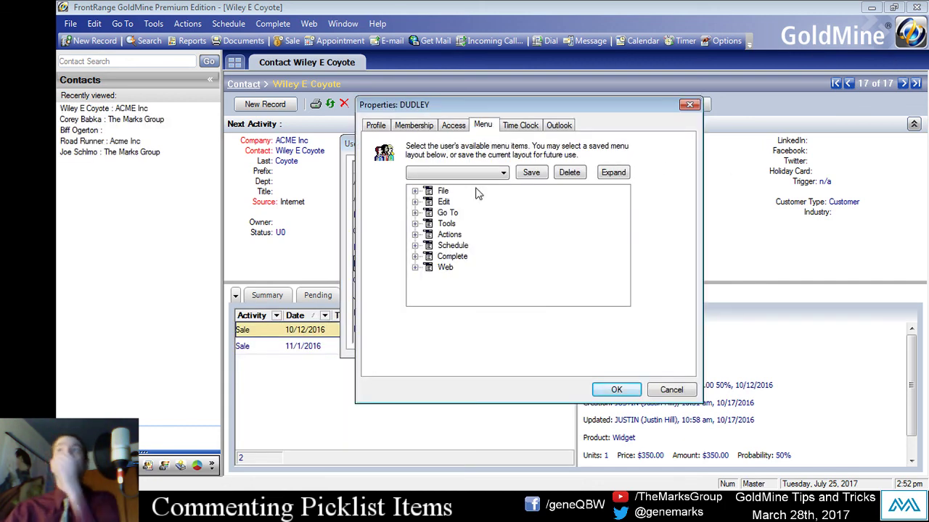
{"action": "left_click", "coordinate": [529, 173]}
{"action": "left_click_drag", "start_coordinate": [528, 288], "coordinate": [423, 280]}
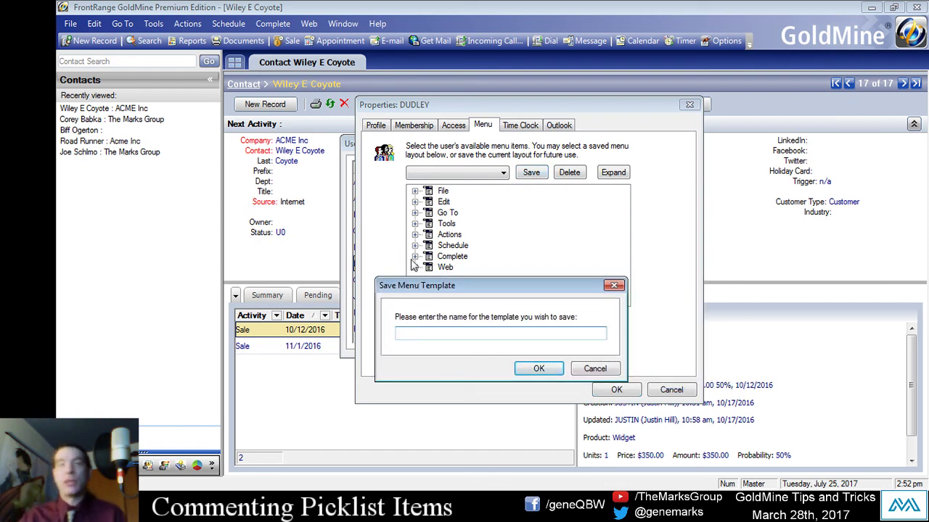
{"action": "type", "text": "Dudleys"}
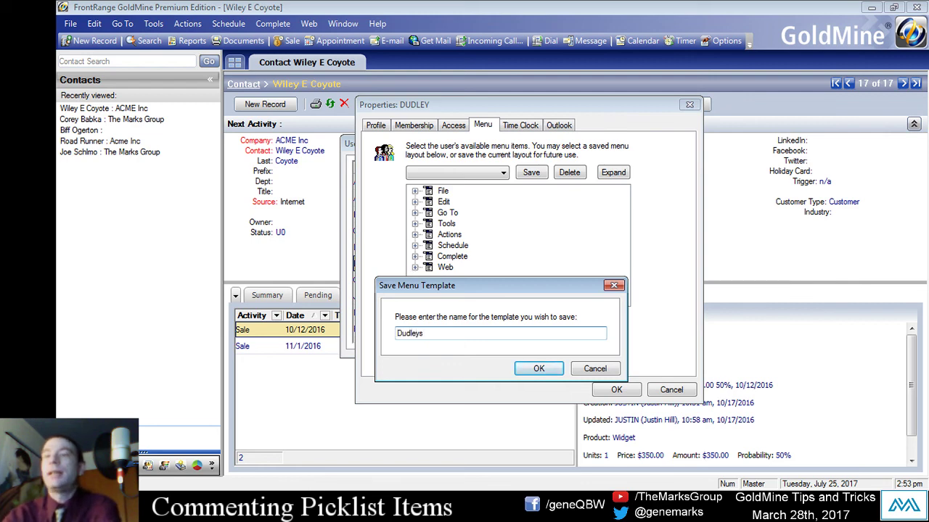
{"action": "key", "text": "BackSpace"}
{"action": "key", "text": "BackSpace"}
{"action": "key", "text": "BackSpace"}
{"action": "key", "text": "BackSpace"}
{"action": "key", "text": "BackSpace"}
{"action": "key", "text": "BackSpace"}
{"action": "key", "text": "BackSpace"}
{"action": "key", "text": "BackSpace"}
{"action": "key", "text": "BackSpace"}
{"action": "key", "text": "BackSpace"}
{"action": "key", "text": "BackSpace"}
{"action": "key", "text": "BackSpace"}
{"action": "key", "text": "BackSpace"}
{"action": "key", "text": "BackSpace"}
{"action": "key", "text": "BackSpace"}
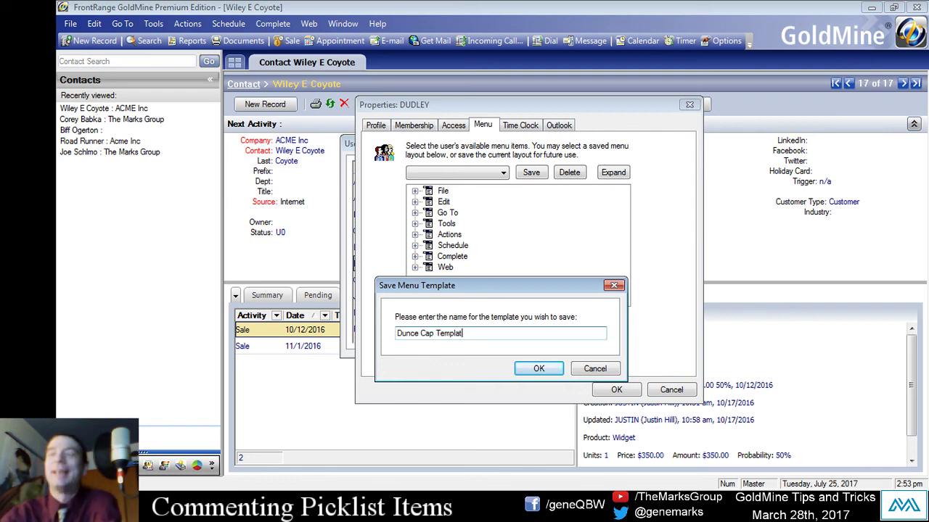
{"action": "left_click", "coordinate": [538, 369]}
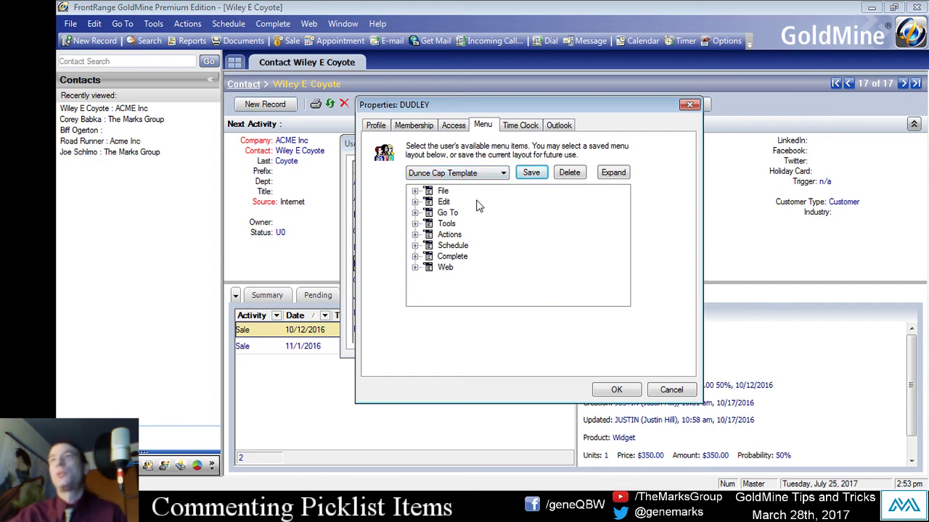
{"action": "left_click", "coordinate": [616, 389]}
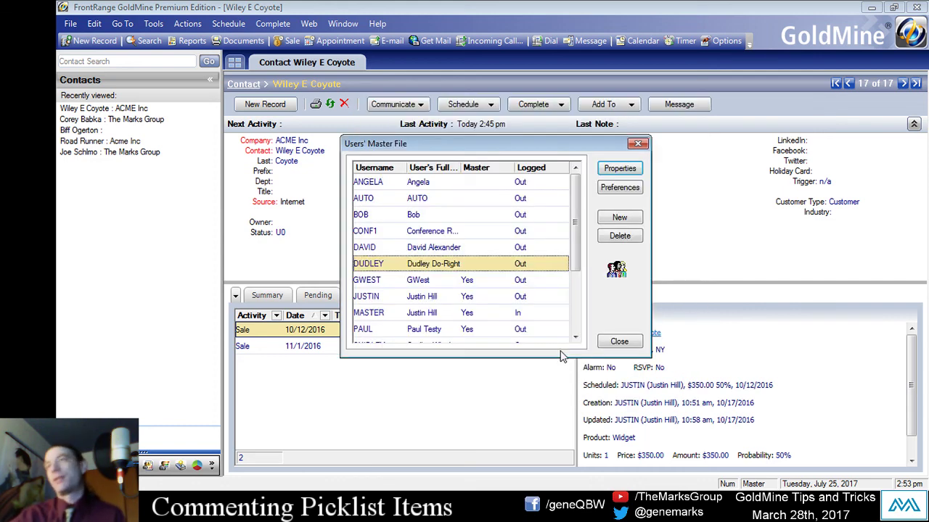
Load the Dunce Cap Template menu layout in the properties of the user account listed just above DUDLEY
{"action": "left_click", "coordinate": [398, 250]}
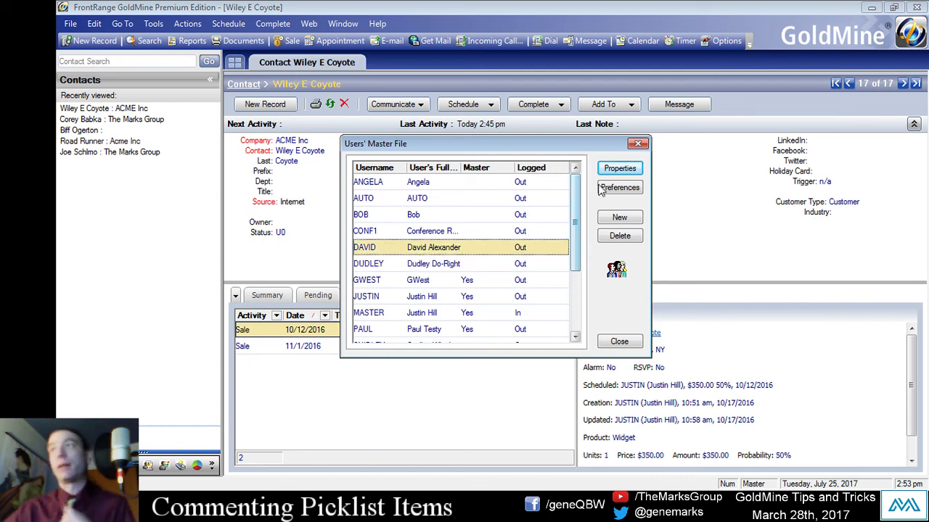
{"action": "left_click", "coordinate": [618, 168]}
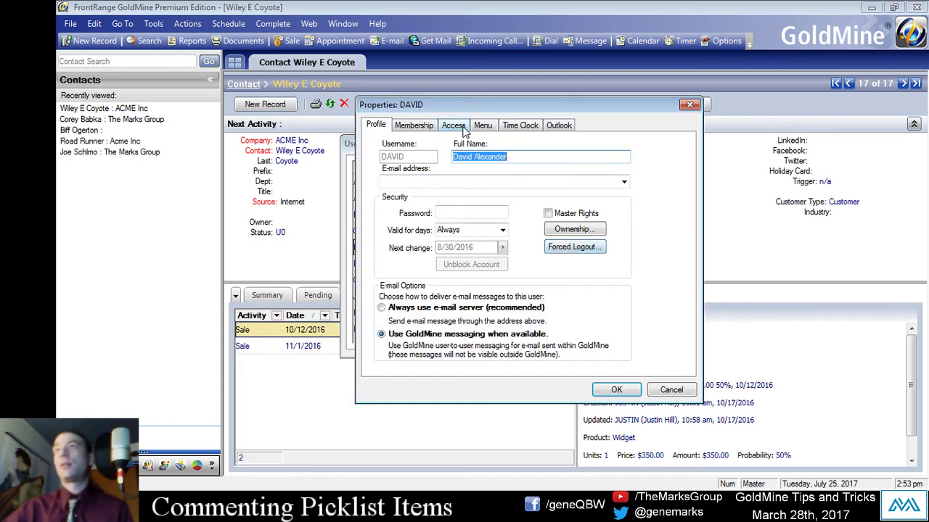
{"action": "left_click", "coordinate": [491, 127]}
{"action": "left_click", "coordinate": [448, 175]}
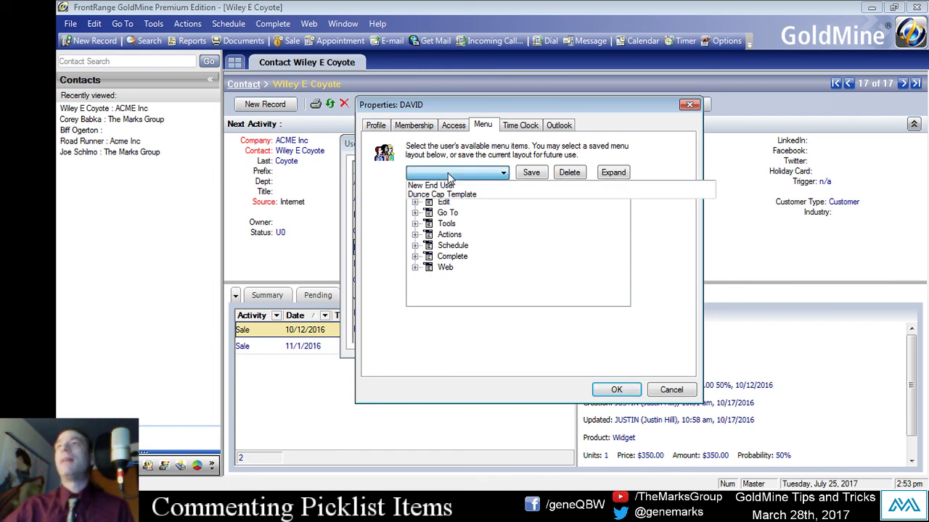
{"action": "left_click", "coordinate": [439, 195]}
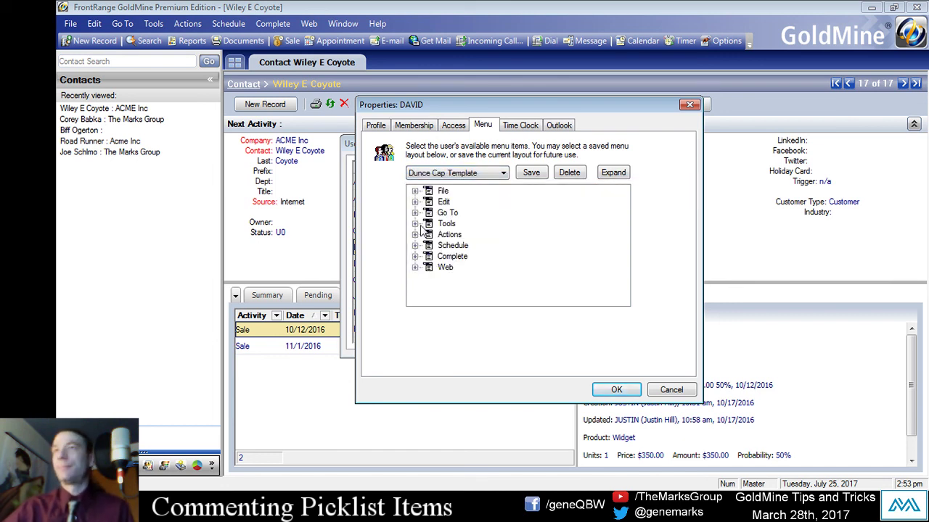
Check the Tools and Complete entries of the loaded layout, accept the account's properties and close the users' list
{"action": "left_click", "coordinate": [416, 223]}
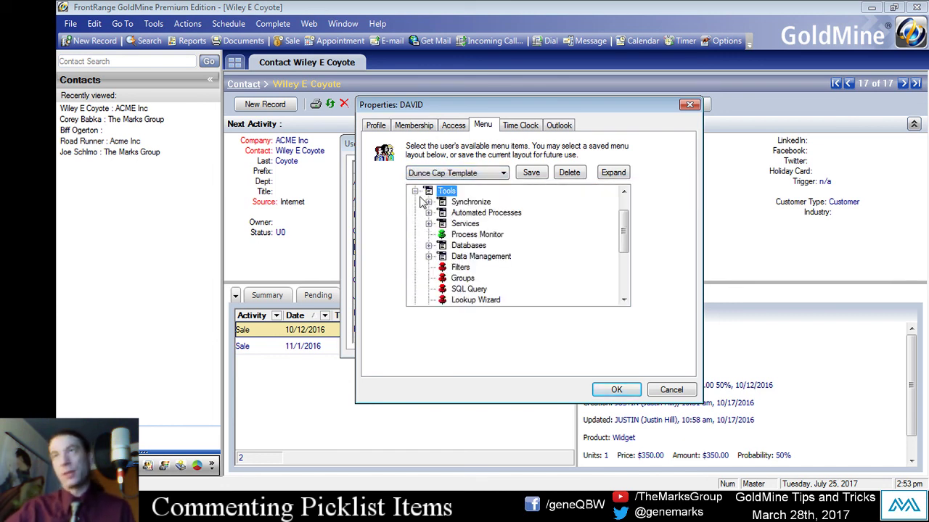
{"action": "left_click", "coordinate": [415, 192]}
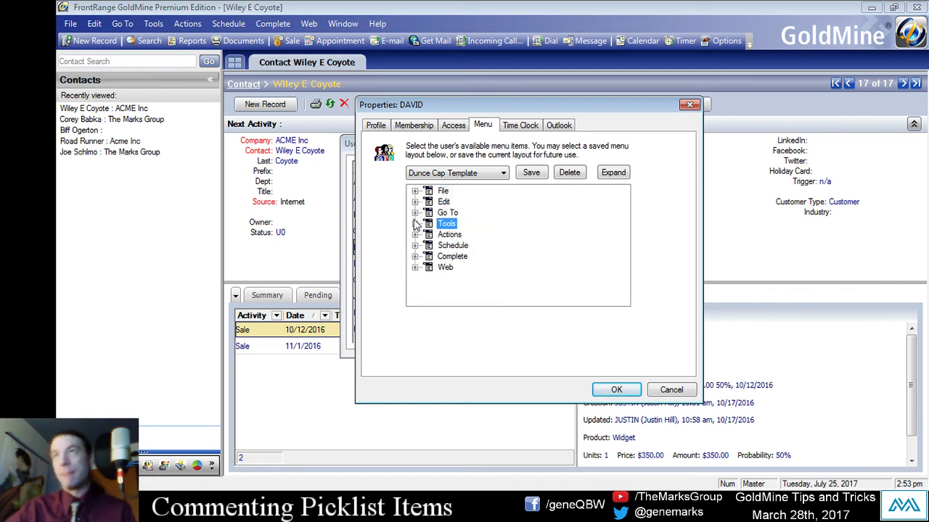
{"action": "left_click", "coordinate": [415, 256]}
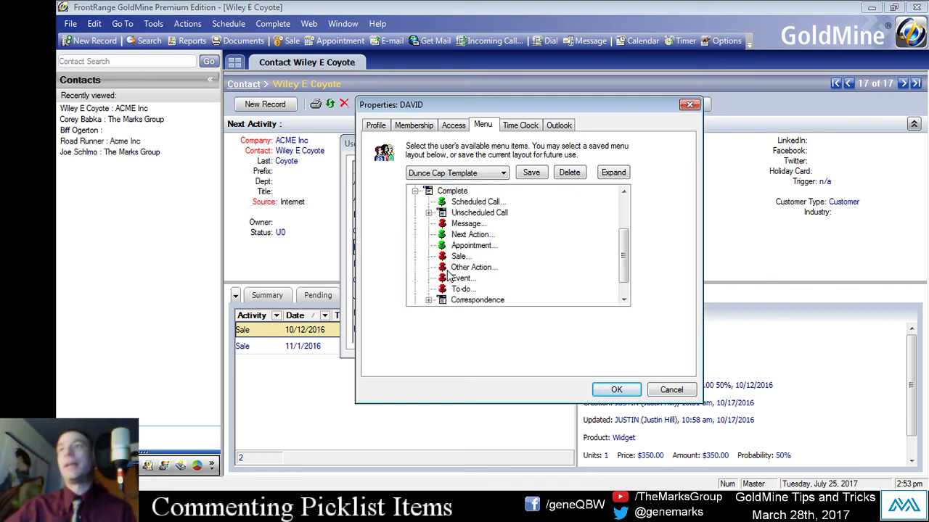
{"action": "left_click", "coordinate": [415, 192]}
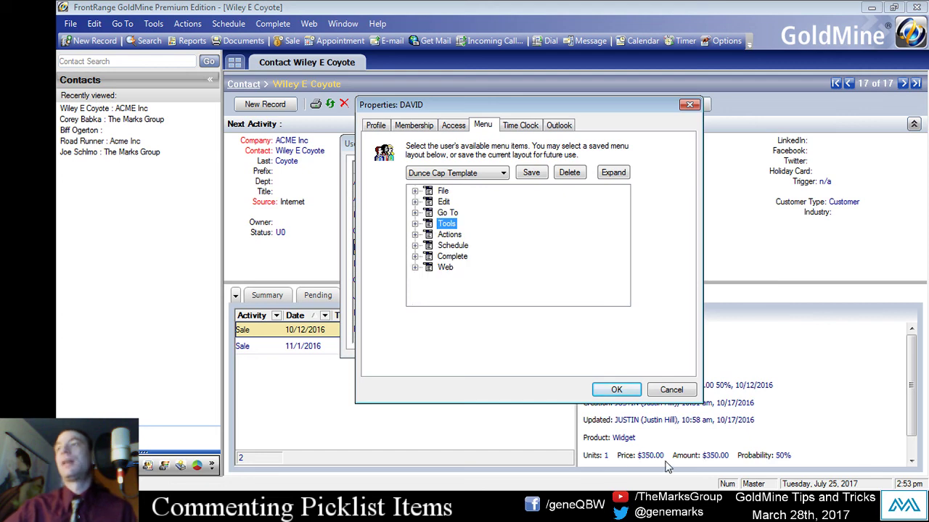
{"action": "left_click", "coordinate": [633, 391]}
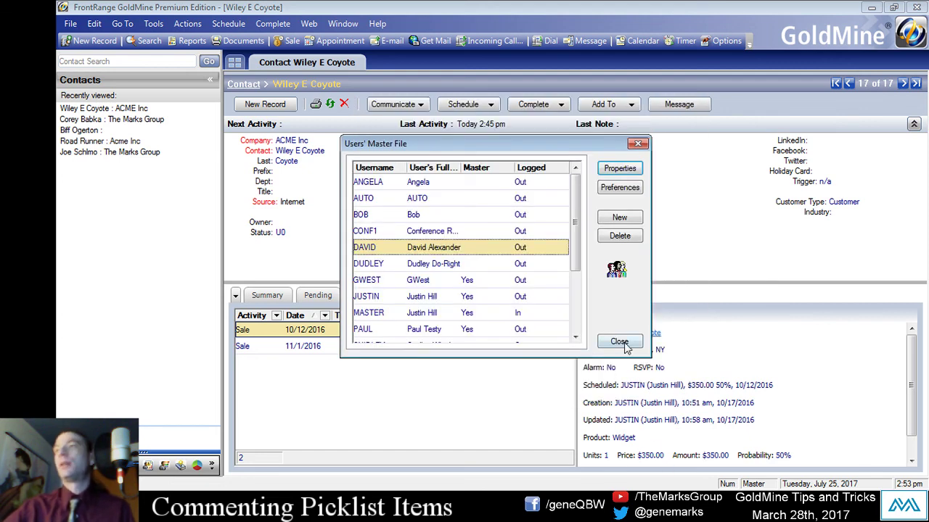
{"action": "left_click", "coordinate": [619, 344]}
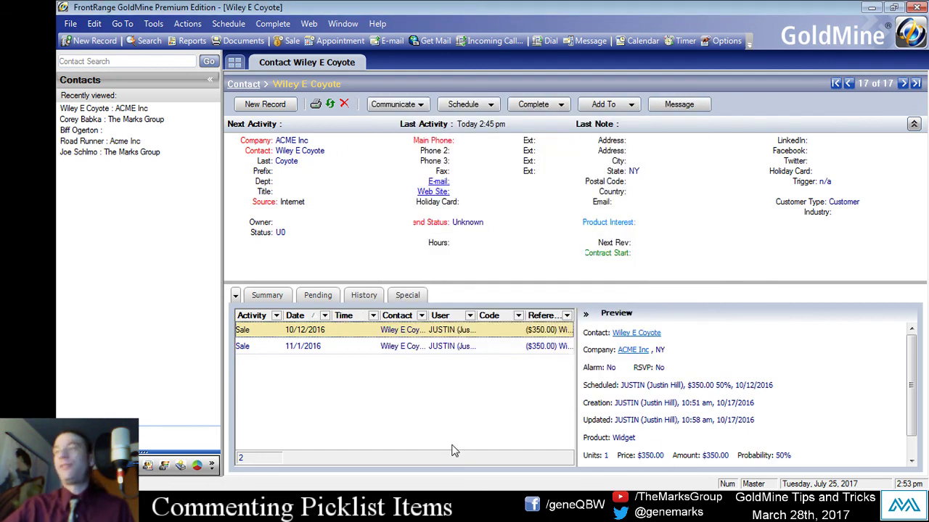
Switch the login to the DUDLEY user and check which Complete and Tools menu items are available
{"action": "left_click", "coordinate": [71, 23]}
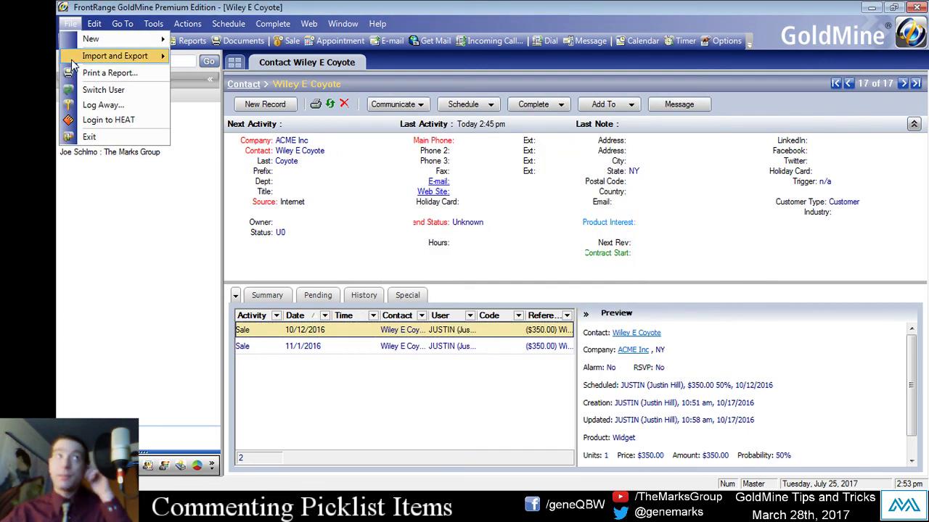
{"action": "left_click", "coordinate": [102, 89]}
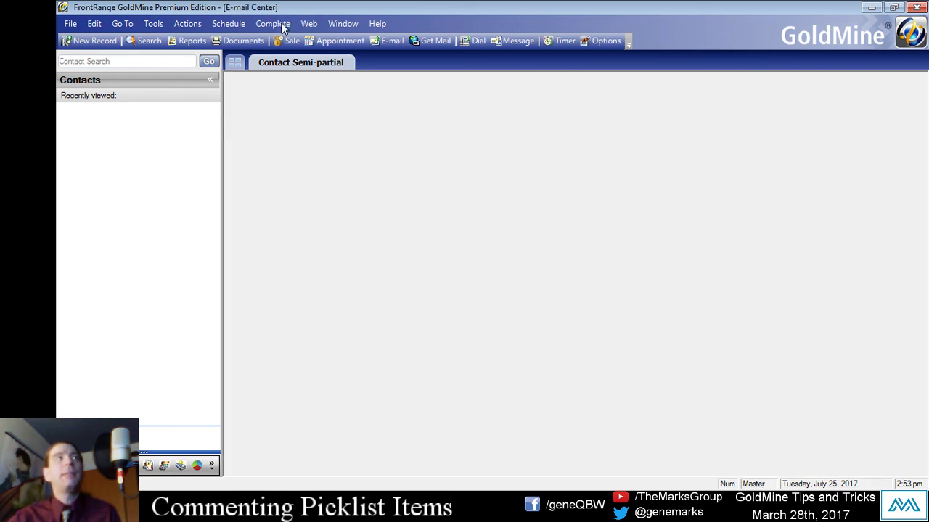
{"action": "left_click", "coordinate": [275, 24]}
{"action": "mouse_move", "coordinate": [299, 106]}
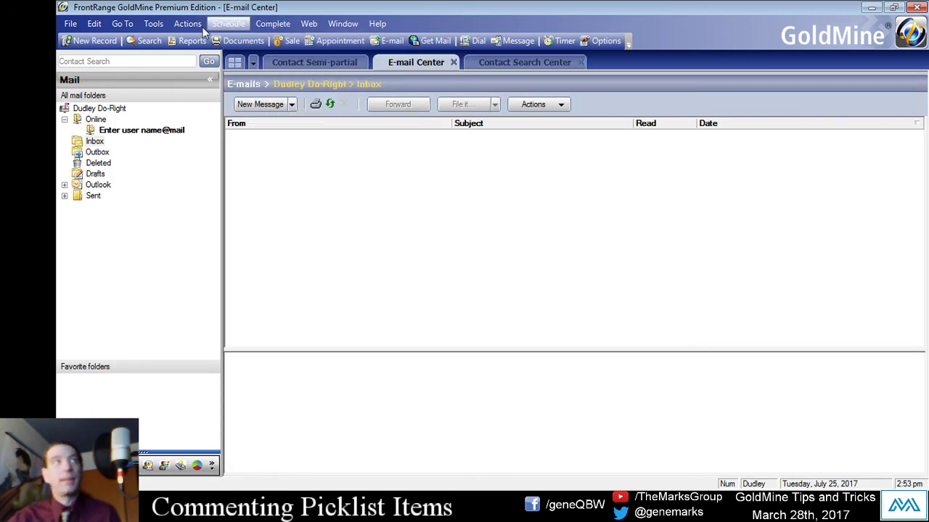
{"action": "mouse_move", "coordinate": [154, 26]}
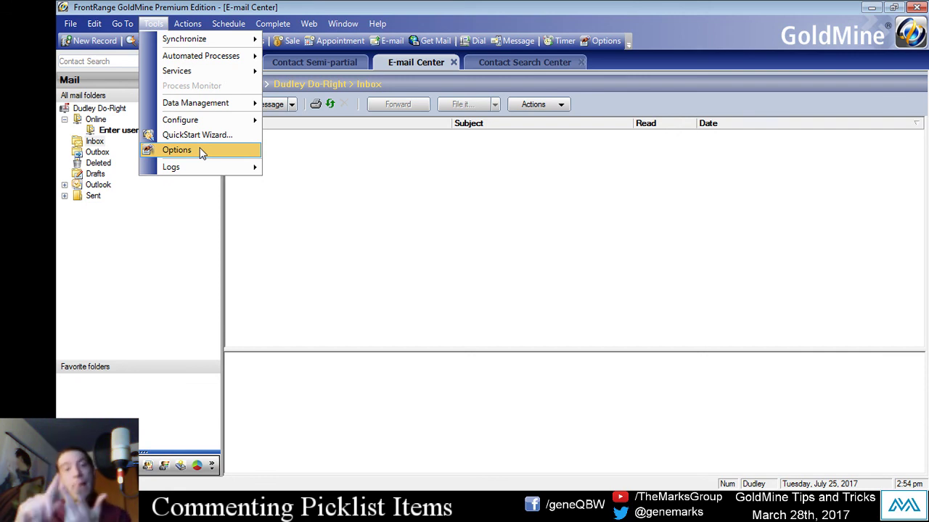
{"action": "left_click", "coordinate": [547, 239]}
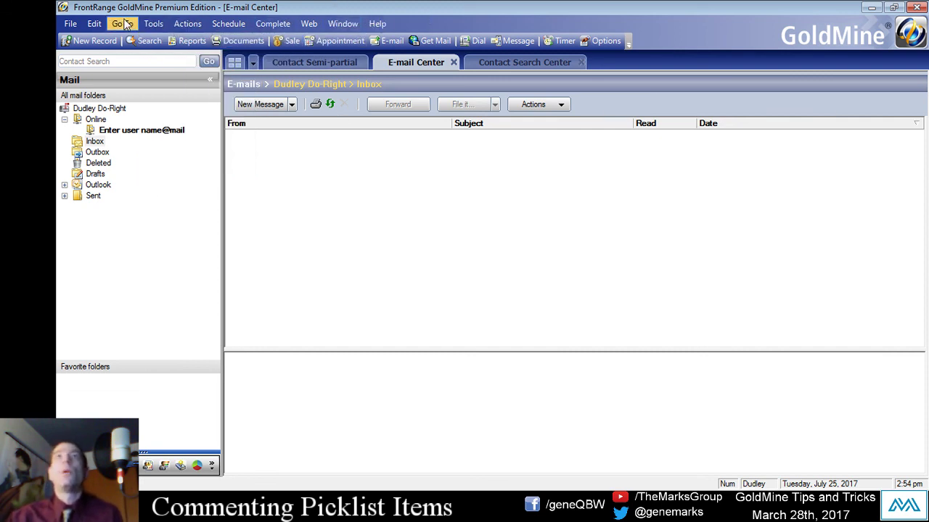
Review the record appearance settings in DUDLEY's options and close the dialog
{"action": "left_click", "coordinate": [154, 25]}
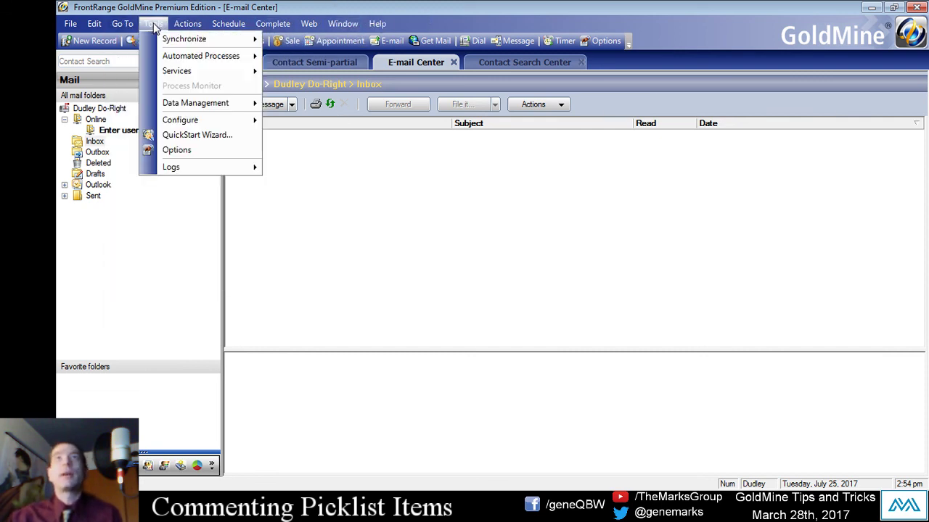
{"action": "left_click", "coordinate": [172, 152]}
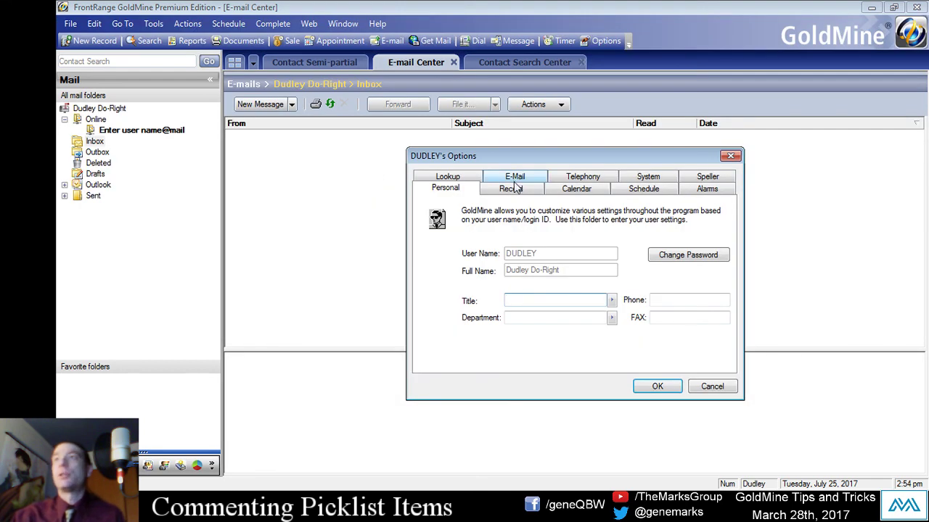
{"action": "left_click", "coordinate": [511, 187]}
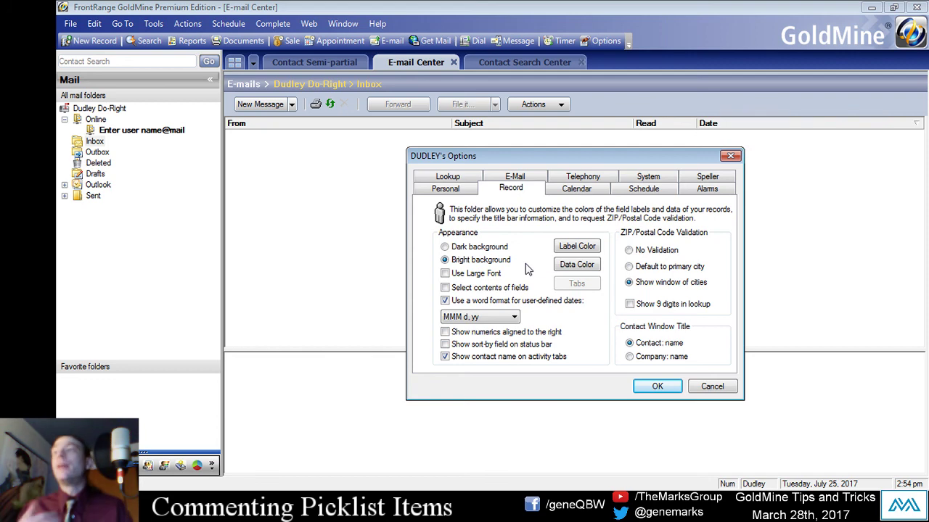
{"action": "left_click", "coordinate": [653, 392]}
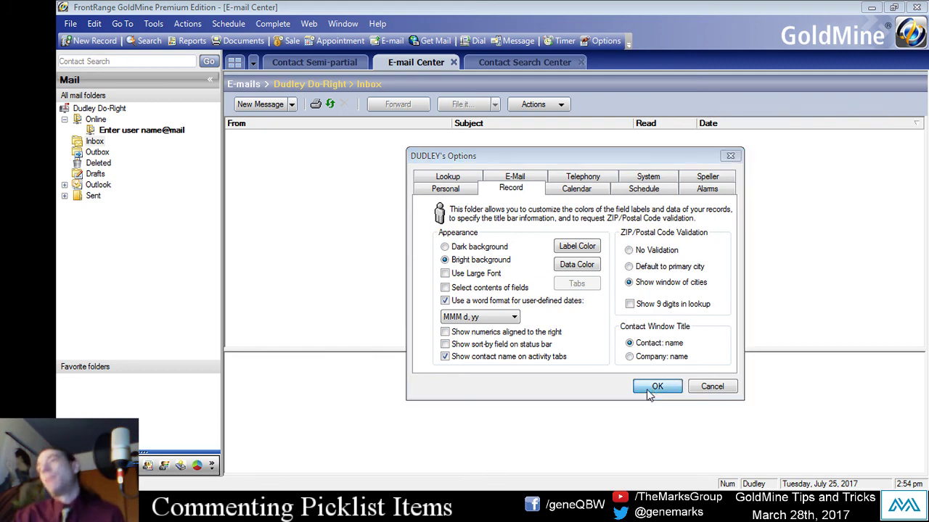